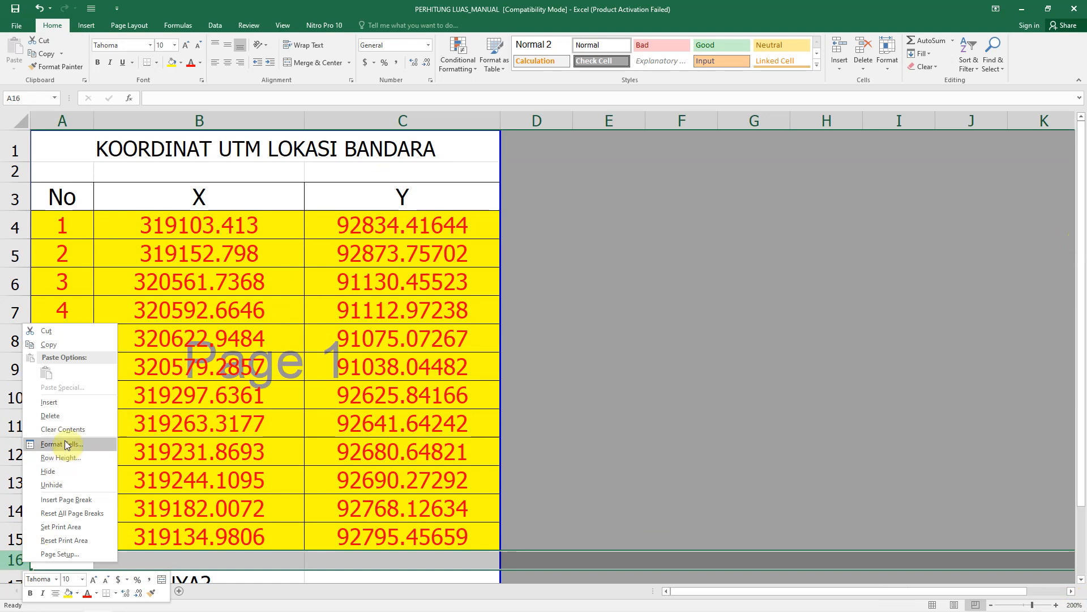
Step: Delete the empty row 16 between the coordinate table and the "BERAPA LUASNYA?" line
click(51, 415)
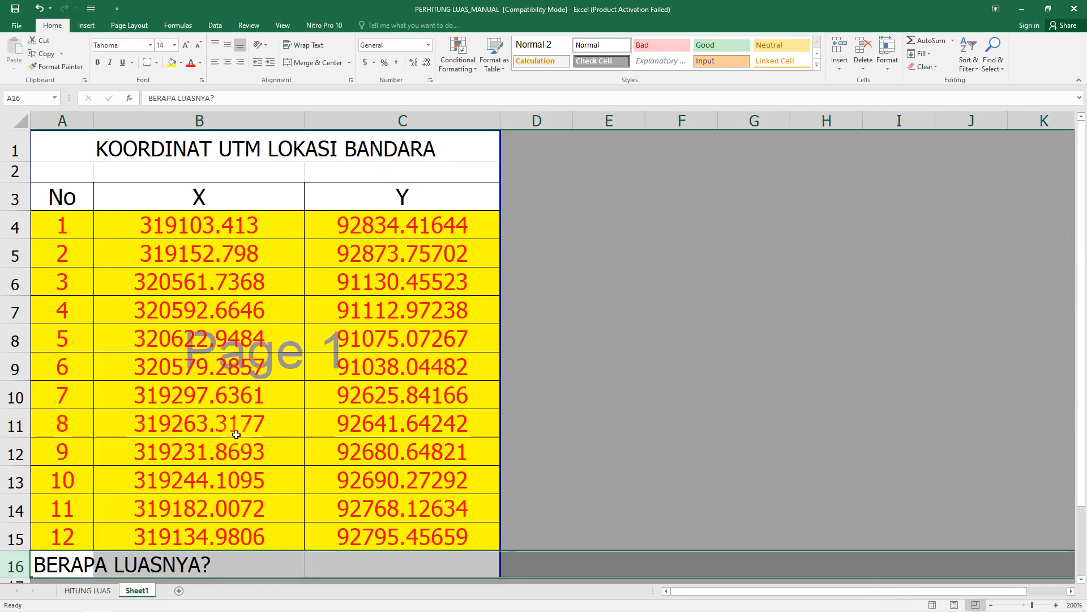
click(748, 347)
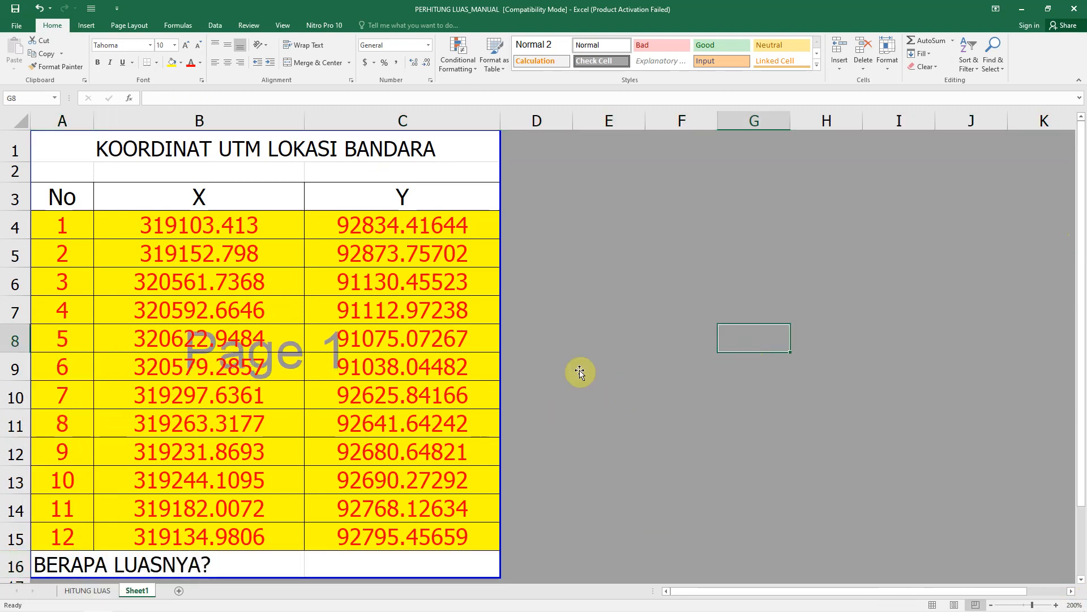
Step: Change the font colour of the coordinate data in A4:C15 to black
drag(42, 219, 388, 539)
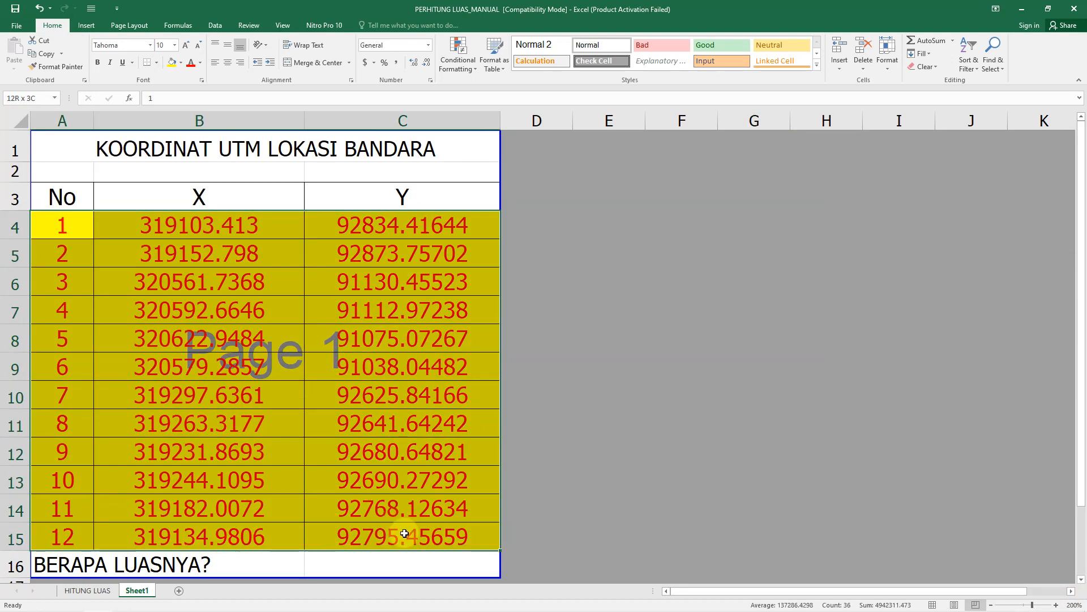
click(201, 67)
click(192, 76)
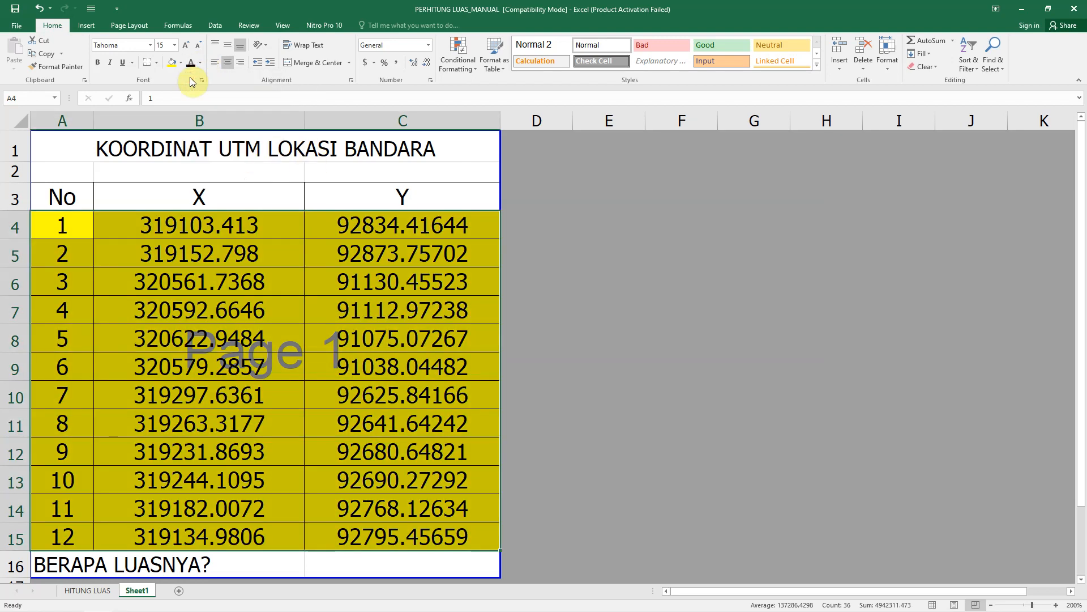
click(647, 250)
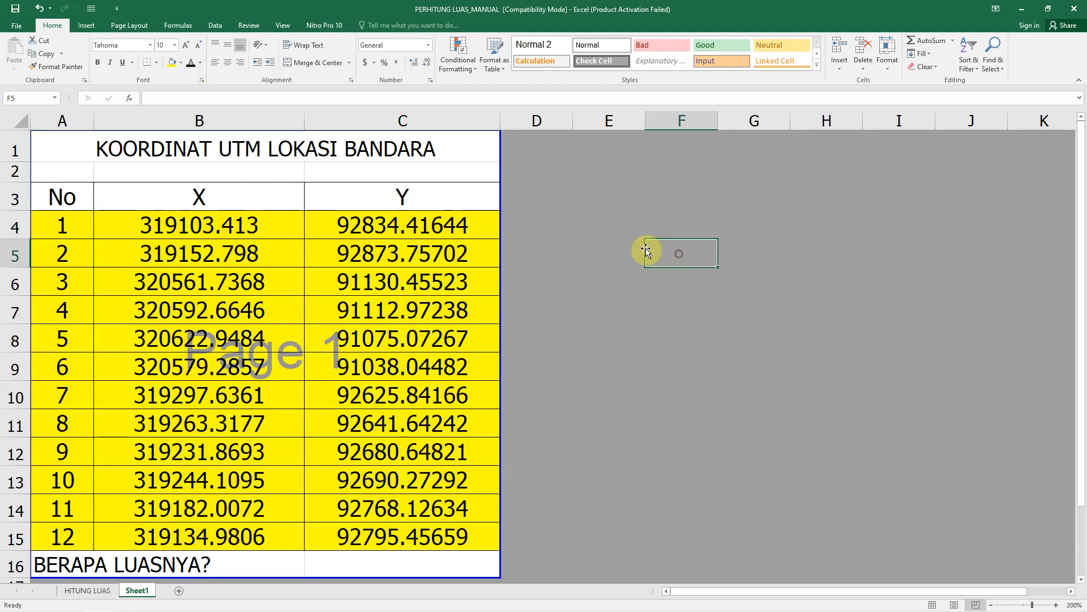
Step: Add the word TITIK at the front of the title in A1 so it reads "TITIK KOORDINAT UTM LOKASI BANDARA"
click(212, 151)
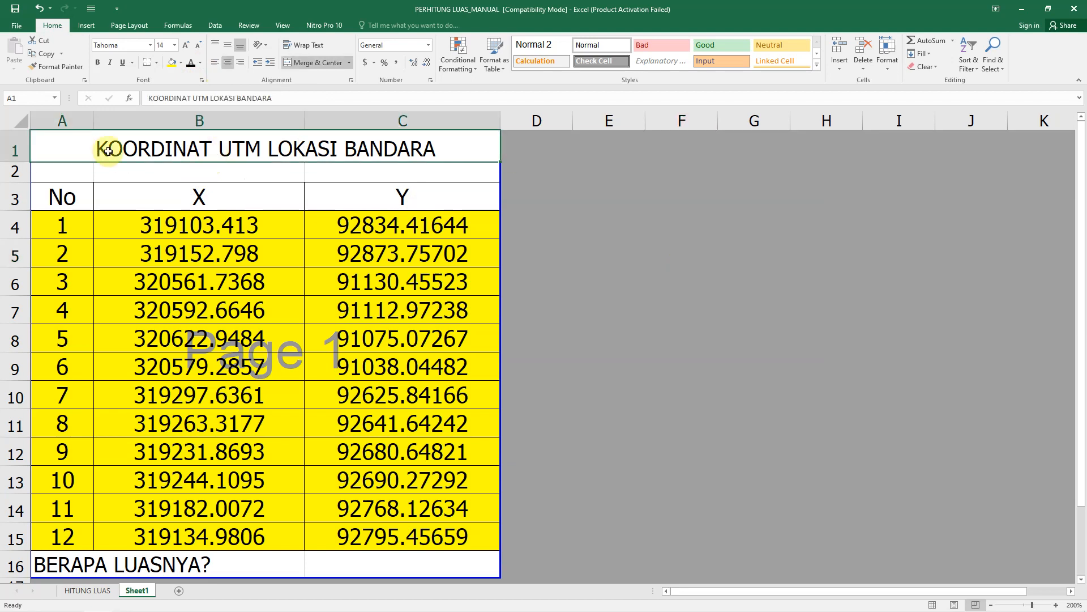
click(150, 100)
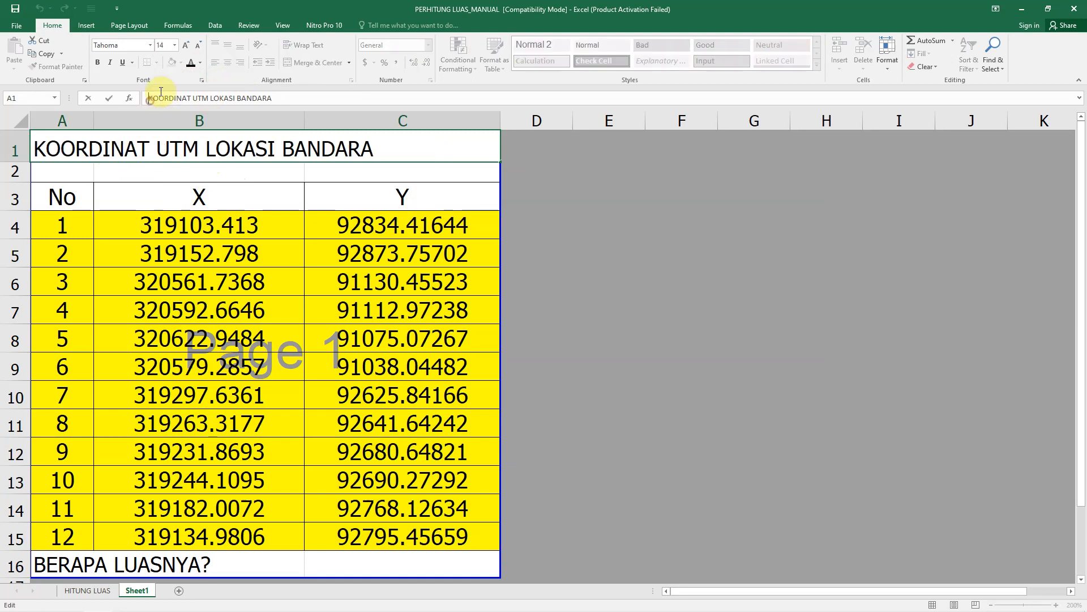
text(TITIK)
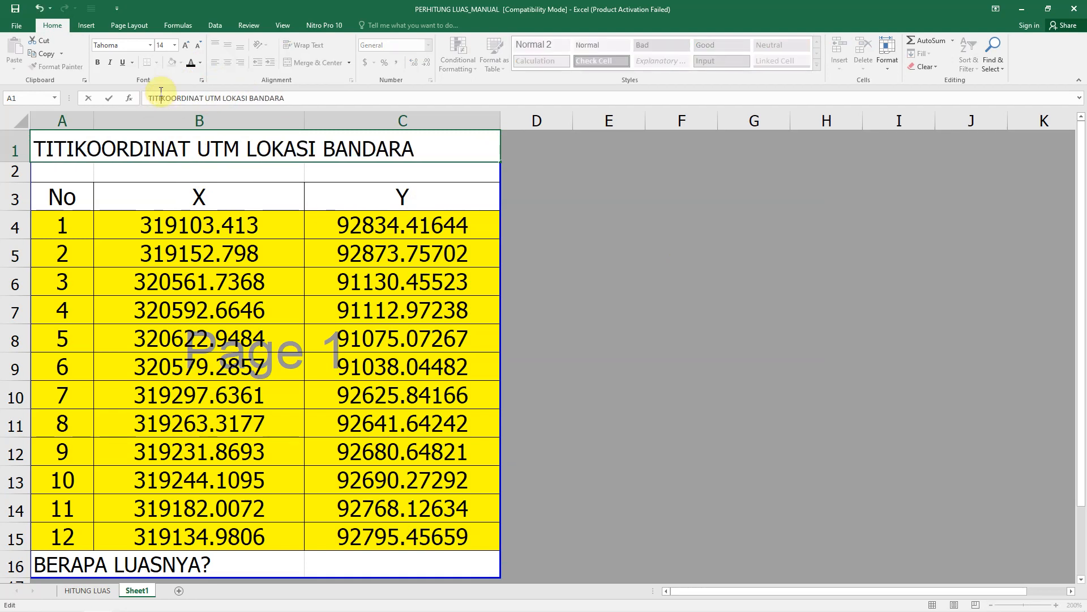
key(Return)
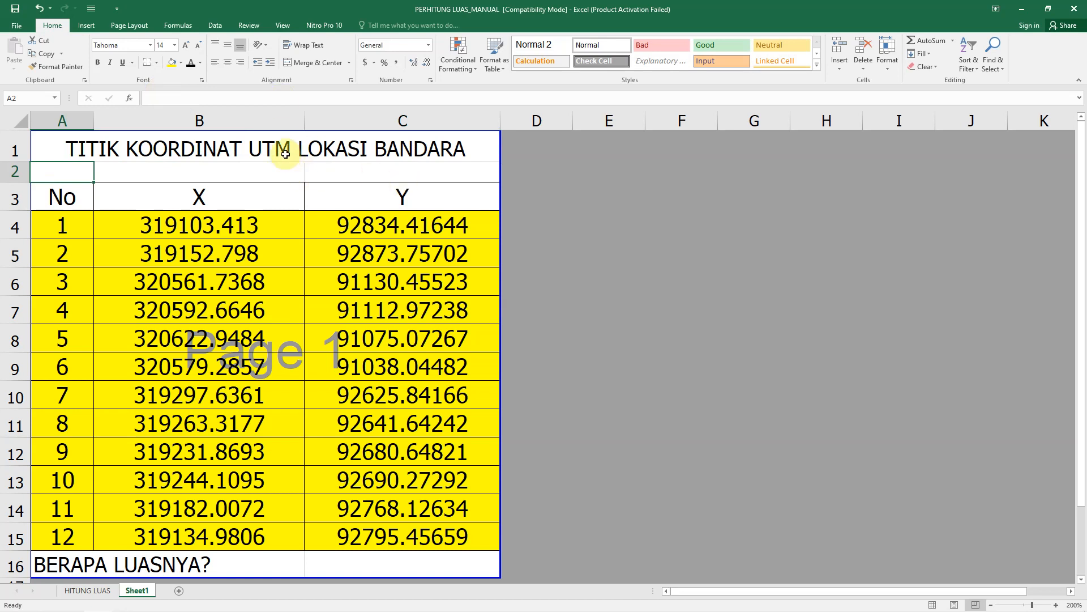
click(642, 166)
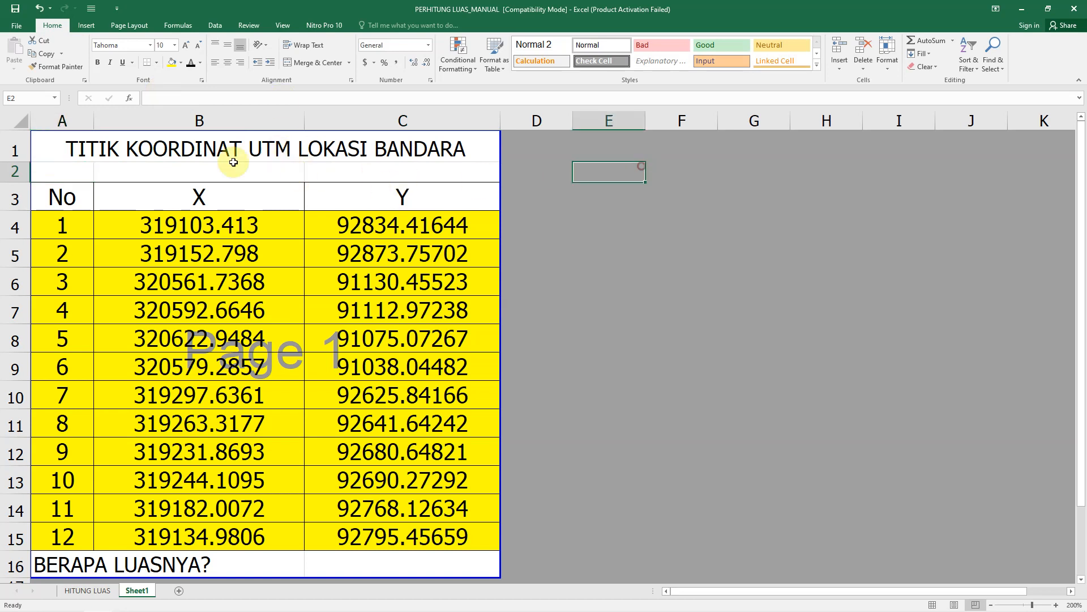
Step: Merge and center cells A2:C2 and enter the subtitle "UTM ZONE 52N"
click(76, 173)
drag(235, 176, 466, 170)
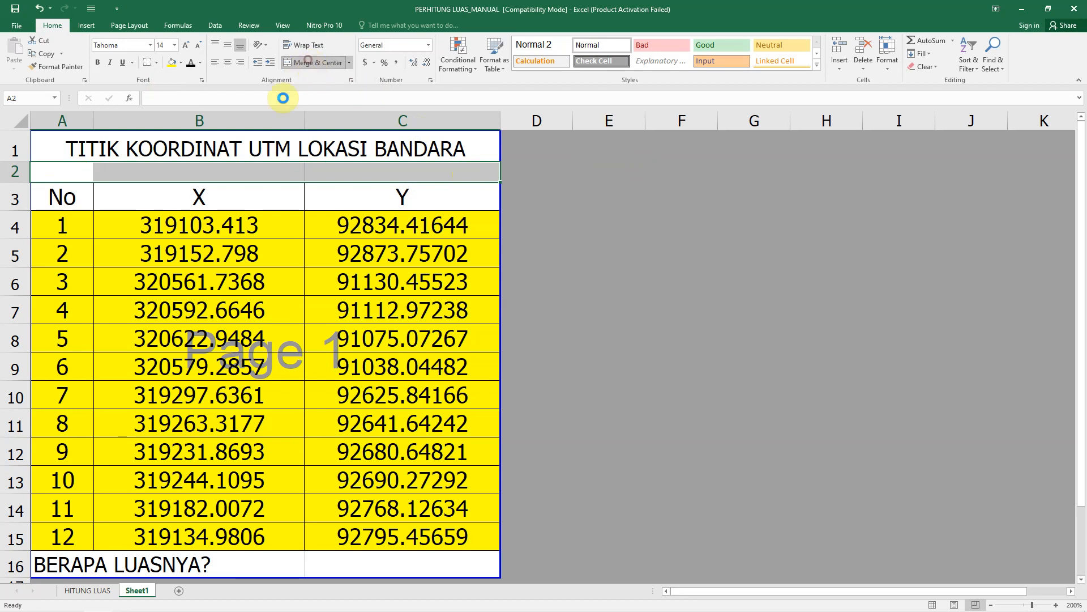
click(300, 63)
click(257, 172)
text(UTM ZONE )
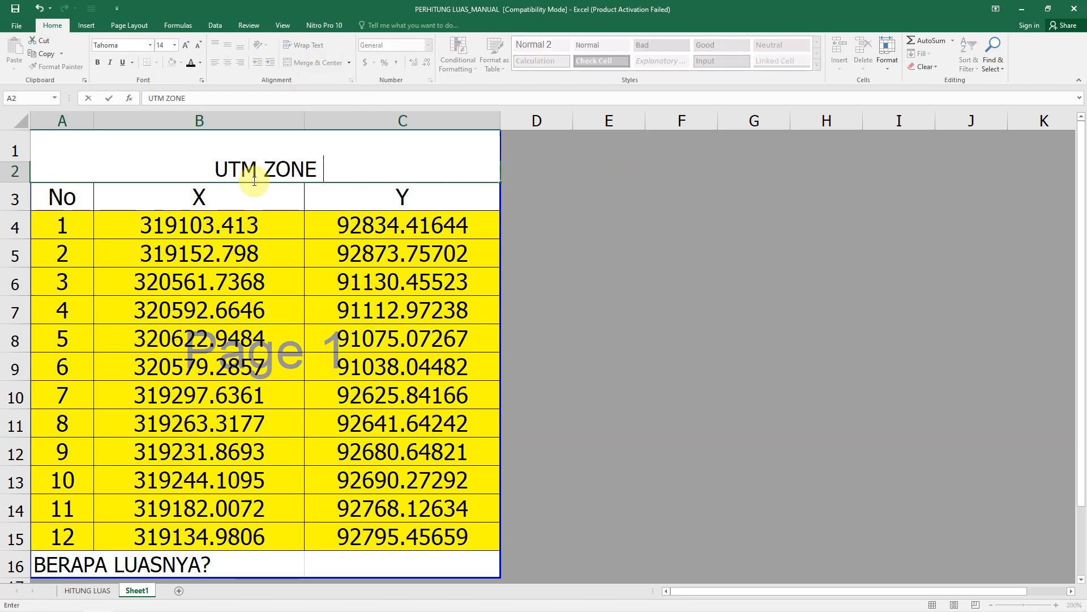
text(52N)
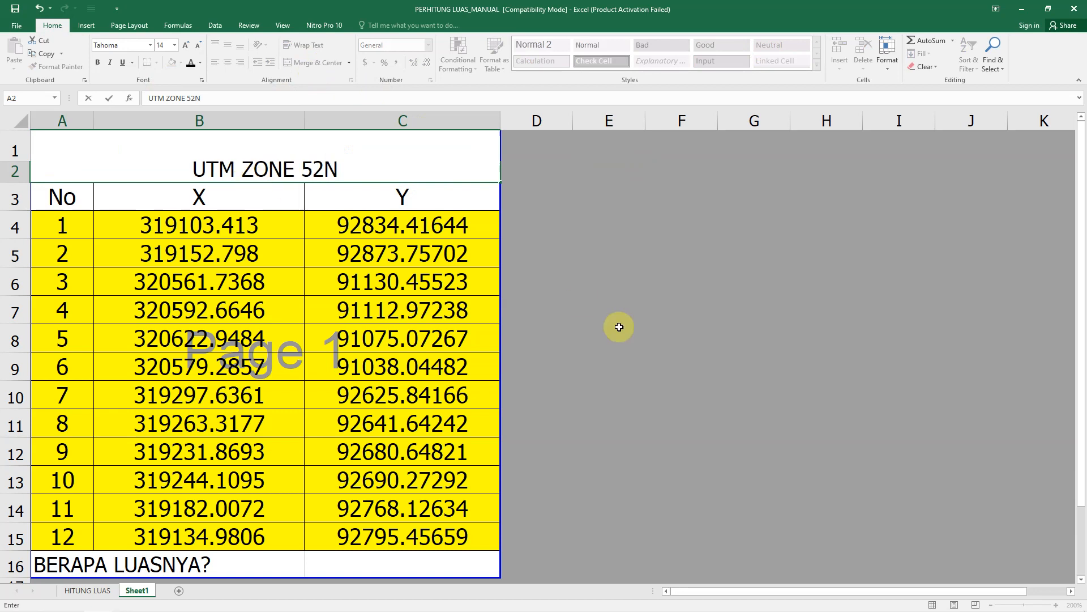
click(687, 311)
Step: Increase the height of row 2 so the UTM zone subtitle has more room
scroll(691, 313, down, 1)
scroll(571, 250, up, 1)
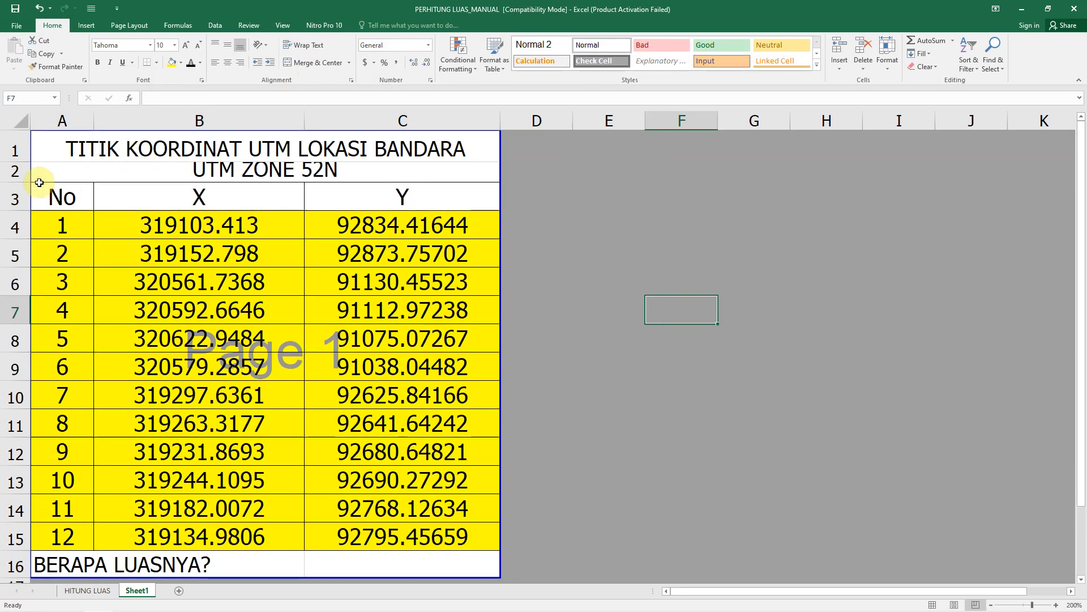
drag(16, 184, 16, 192)
scroll(298, 302, down, 2)
scroll(298, 301, up, 2)
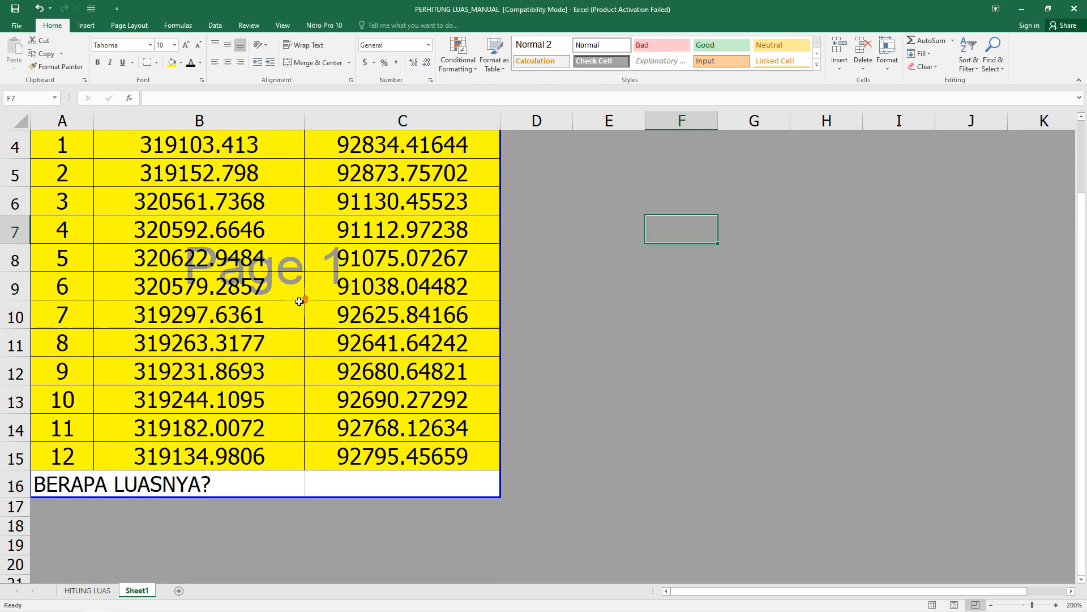
drag(196, 227, 448, 544)
scroll(448, 544, down, 1)
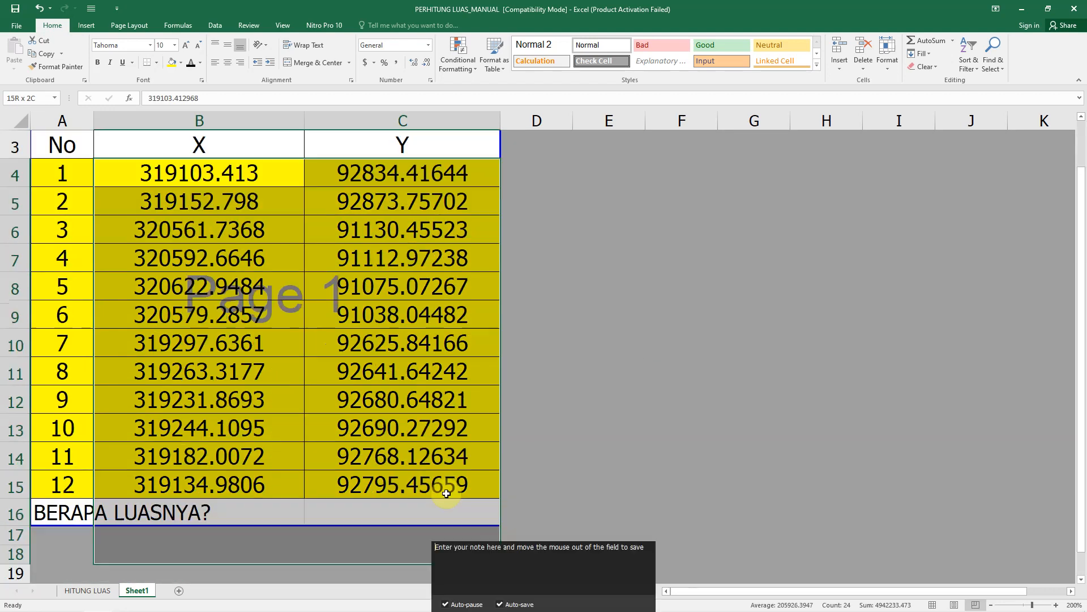
right_click(447, 484)
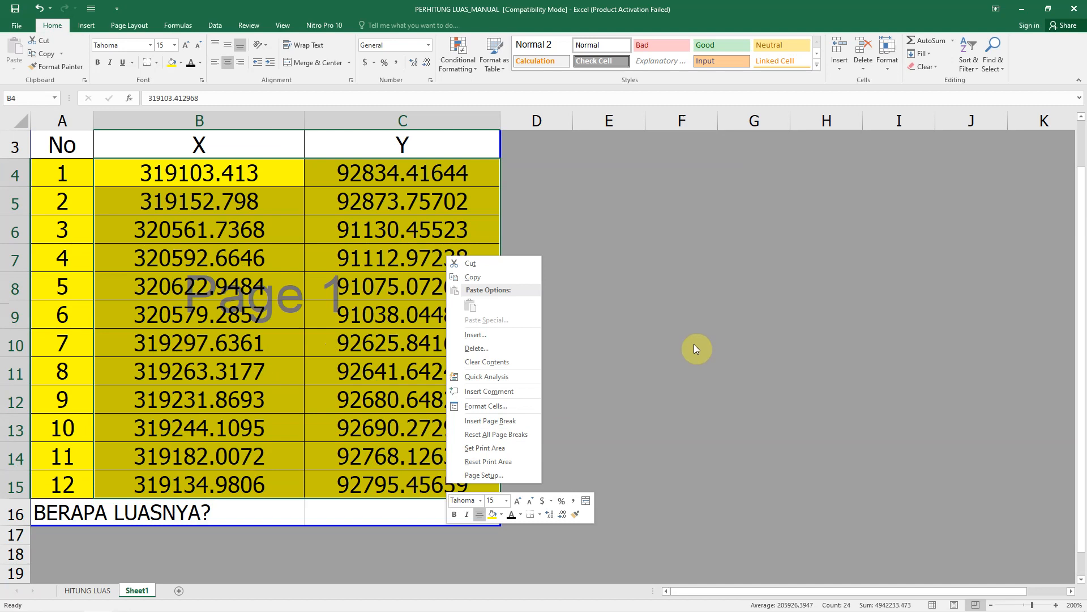
click(686, 365)
click(153, 512)
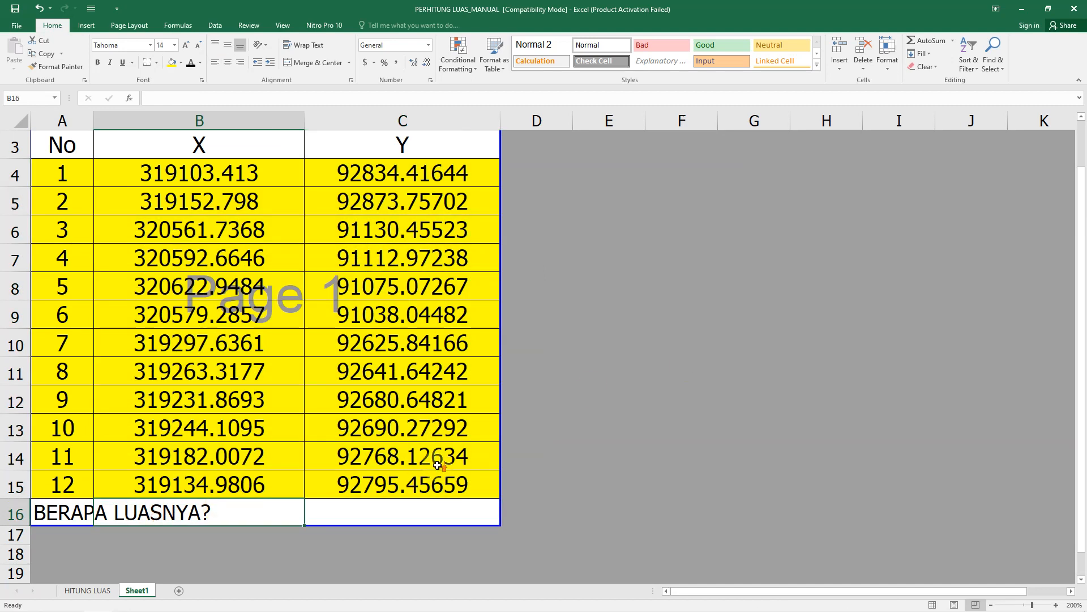
scroll(437, 463, up, 1)
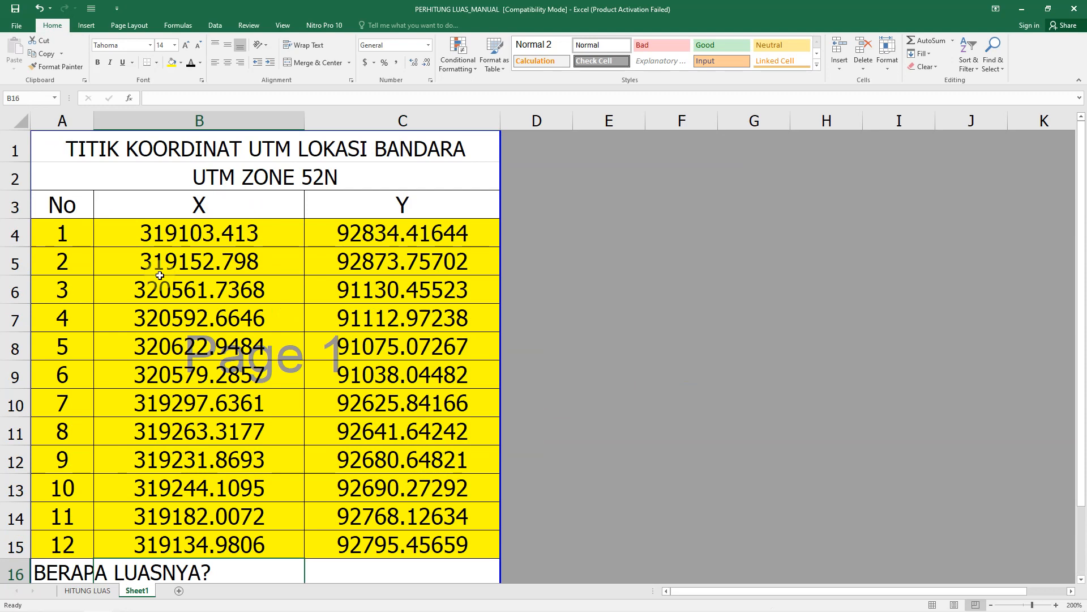
Step: Copy the X and Y coordinates in B4:C15 of Sheet1 and paste them into the HITUNG LUAS sheet starting at C5
drag(168, 234, 424, 549)
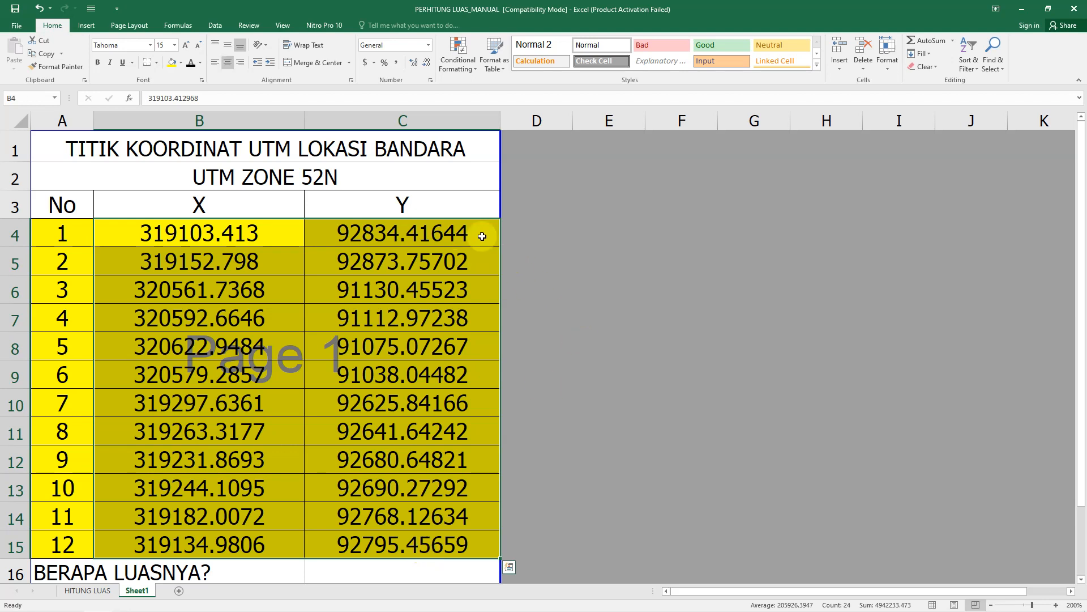
right_click(453, 234)
click(477, 251)
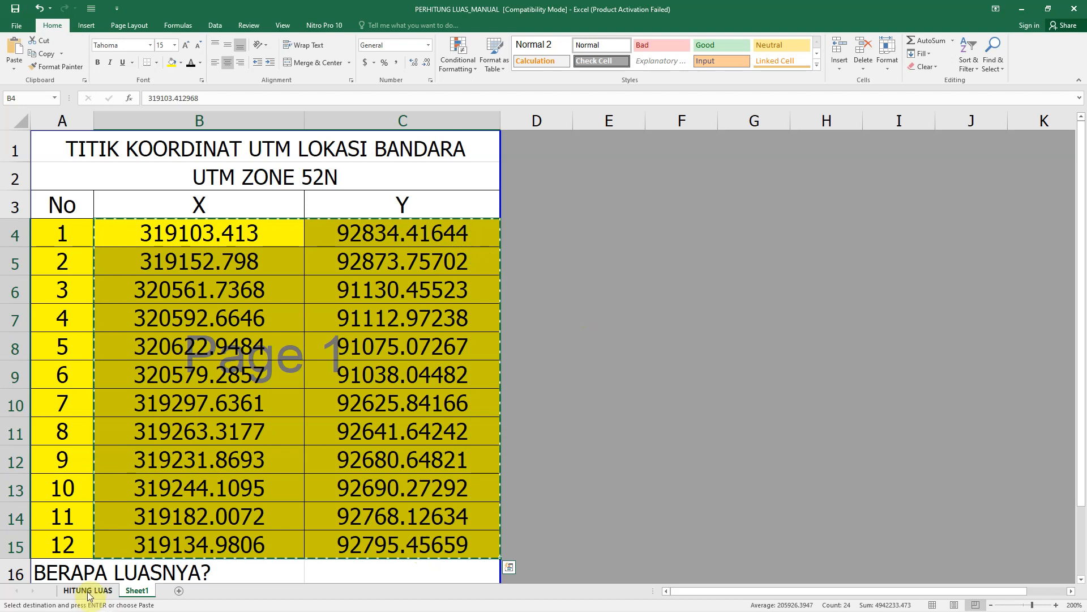
scroll(457, 438, down, 2)
scroll(385, 458, up, 2)
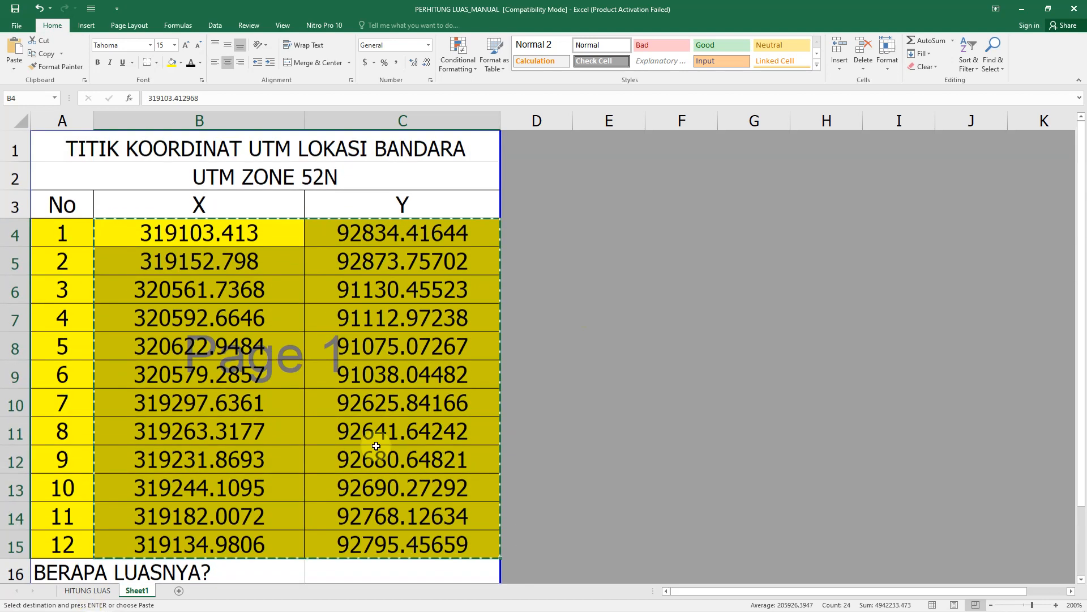
click(92, 591)
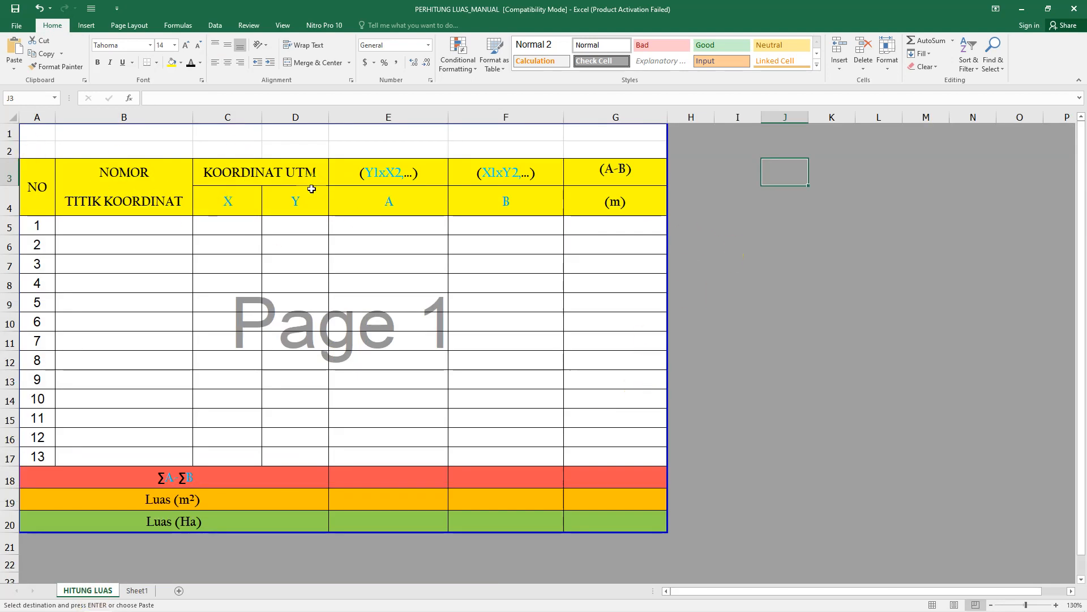
right_click(227, 224)
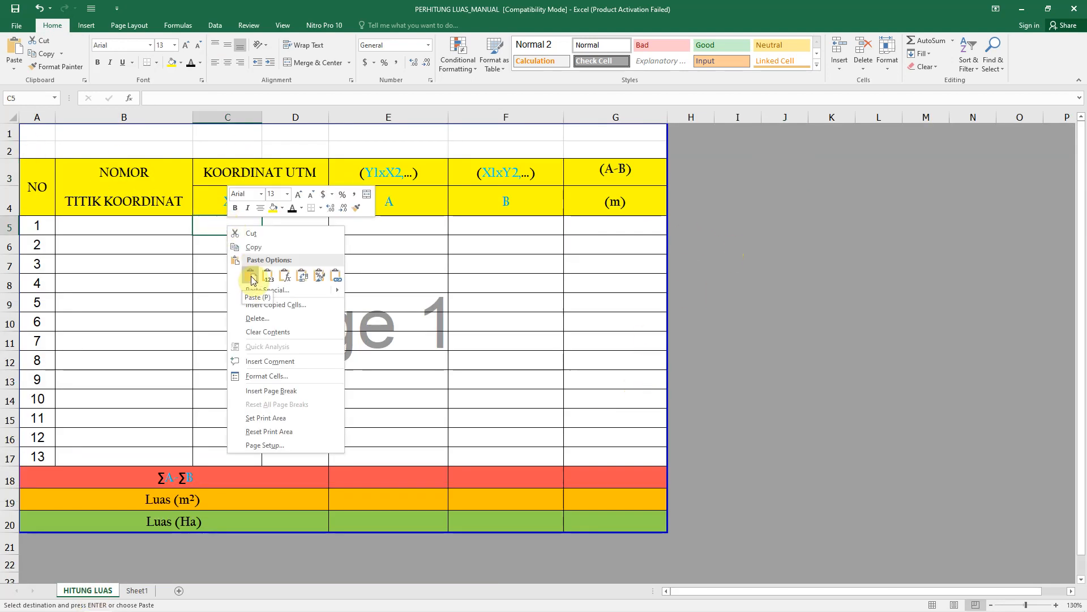
click(251, 277)
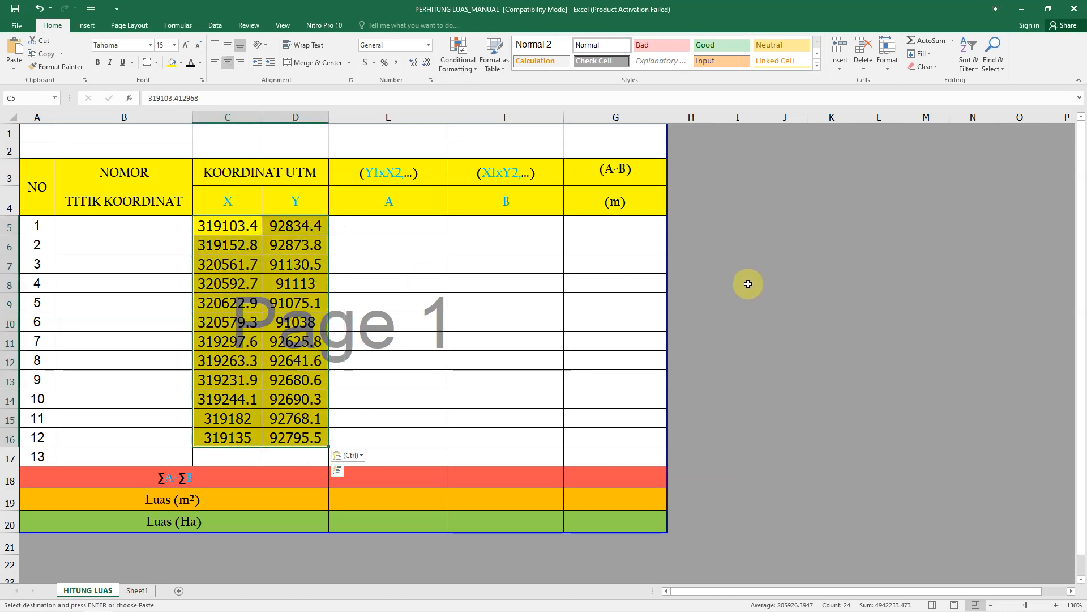
Step: Copy the point numbers 1 to 12 from column A of Sheet1 and paste them into HITUNG LUAS starting at B5
click(138, 591)
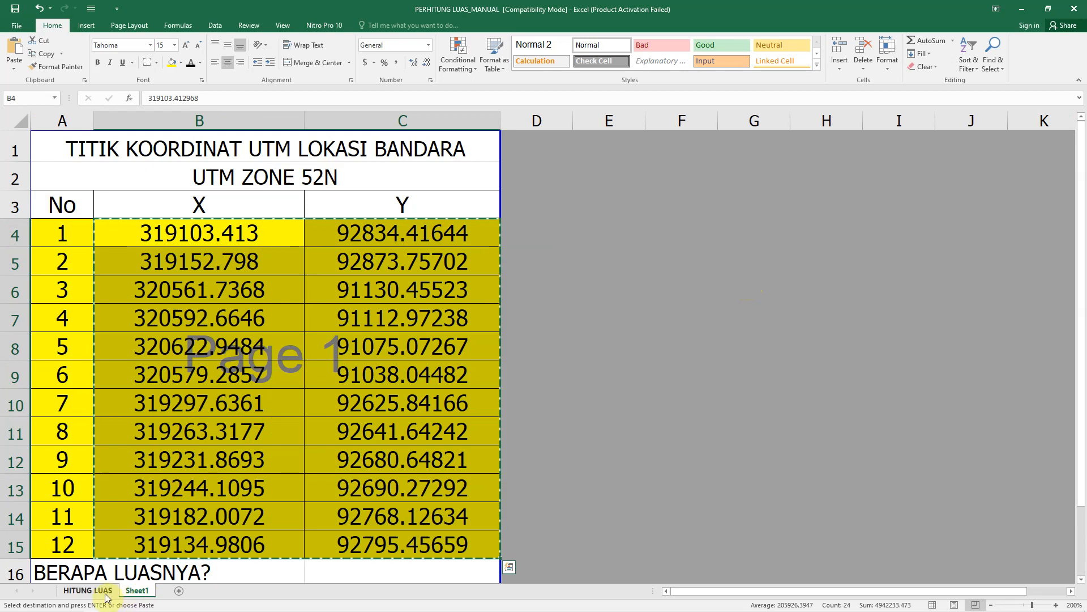
drag(72, 233, 73, 519)
right_click(75, 517)
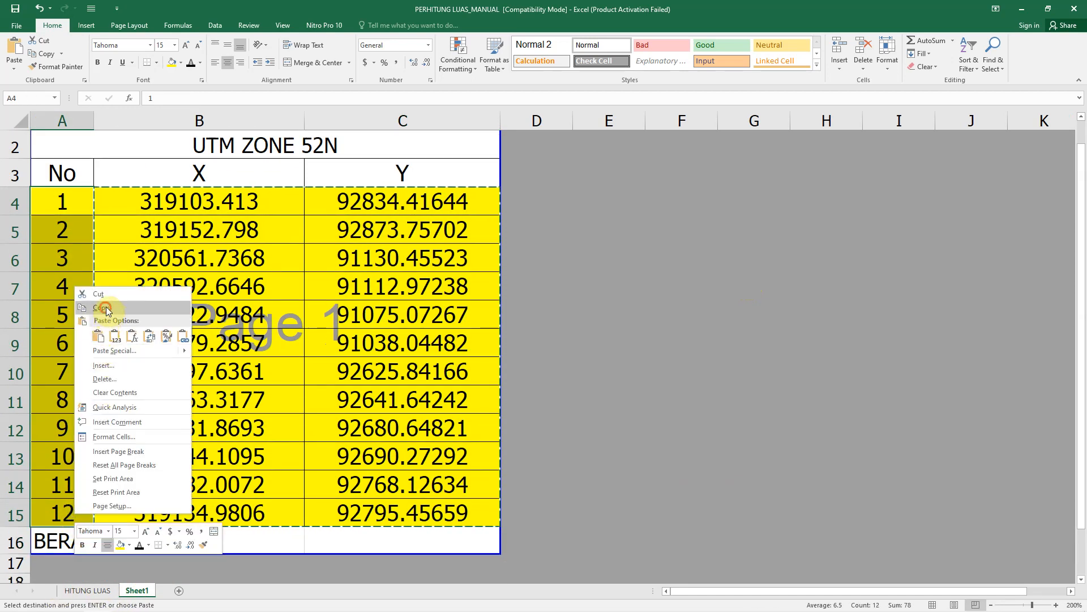
click(105, 309)
click(88, 590)
click(118, 225)
right_click(119, 225)
click(145, 275)
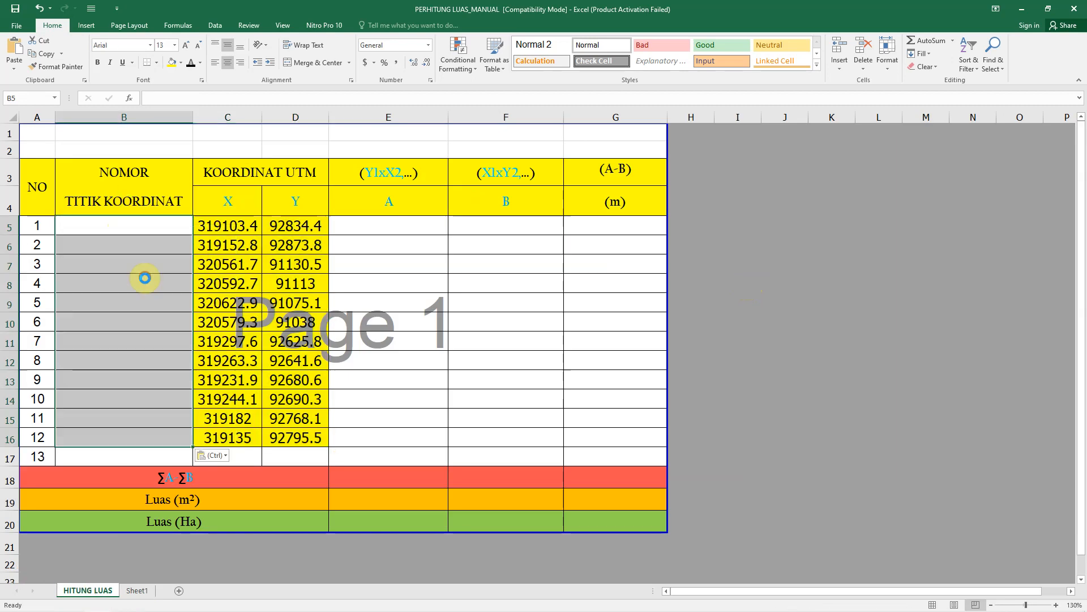
click(793, 325)
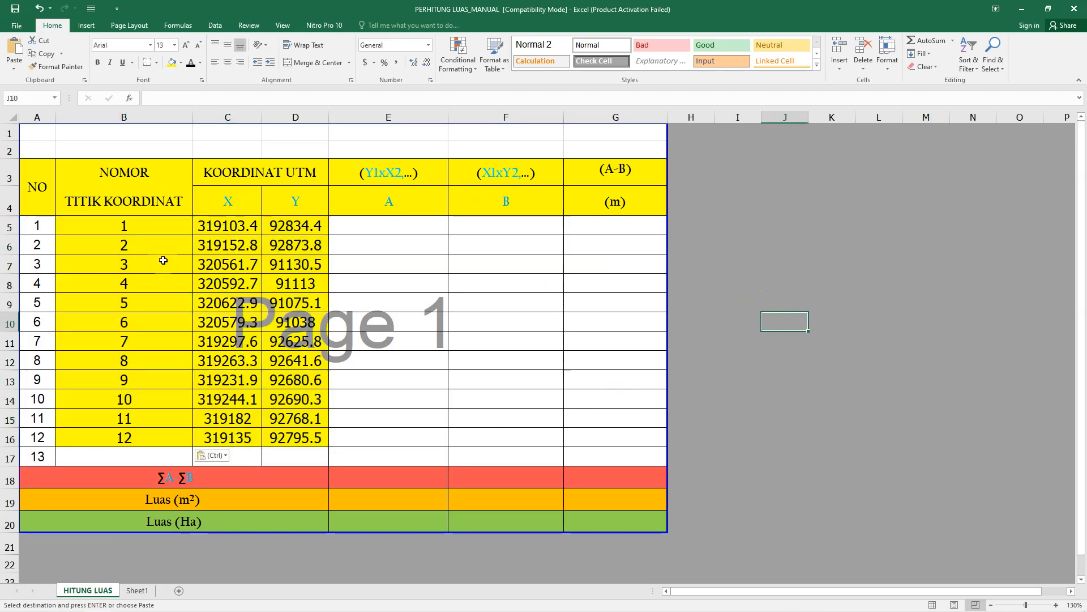
Step: Copy the first point's number and coordinates in B5:D5 and paste them into row 17, No 13, to close the polygon
scroll(263, 354, down, 1)
drag(139, 211, 295, 209)
right_click(322, 226)
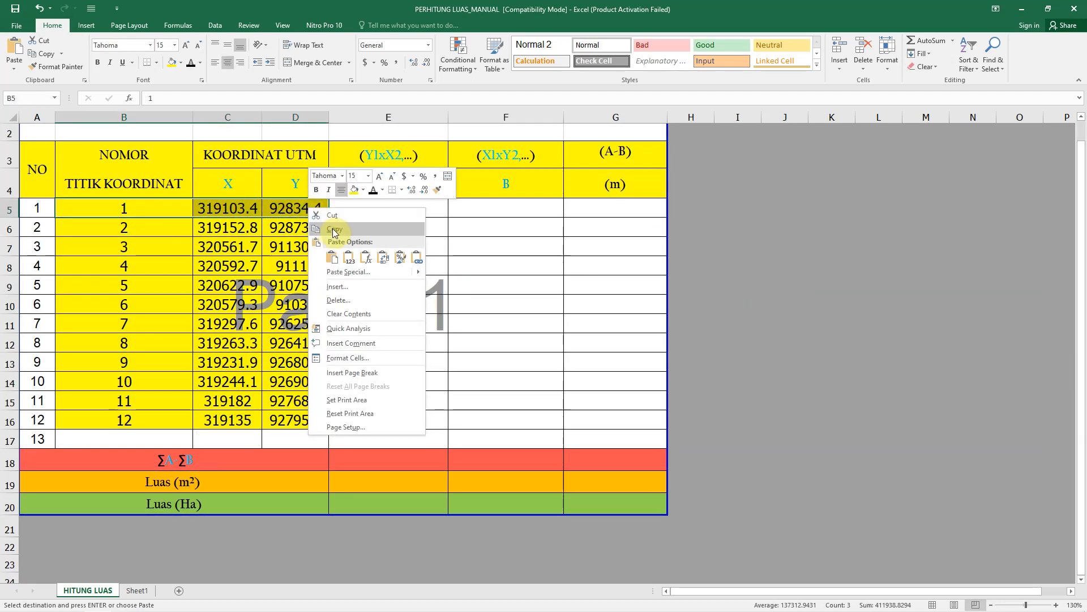
click(333, 229)
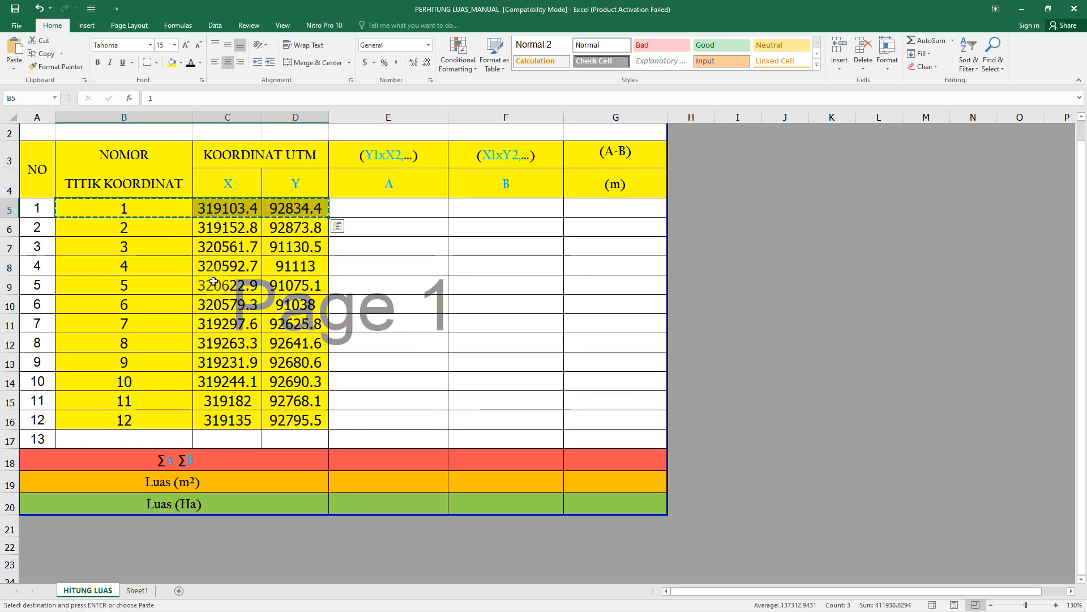
click(125, 436)
right_click(126, 436)
click(150, 257)
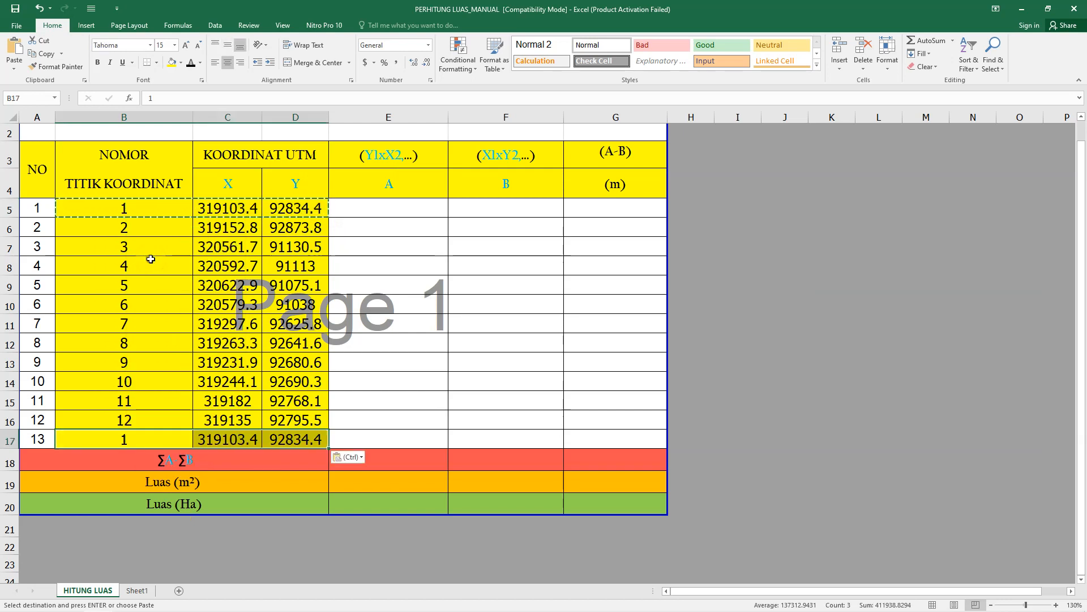
Step: Enter the note "POLIGON TERTUTUP" in B21 below the table and select the closing point's cells B17:D17
click(148, 529)
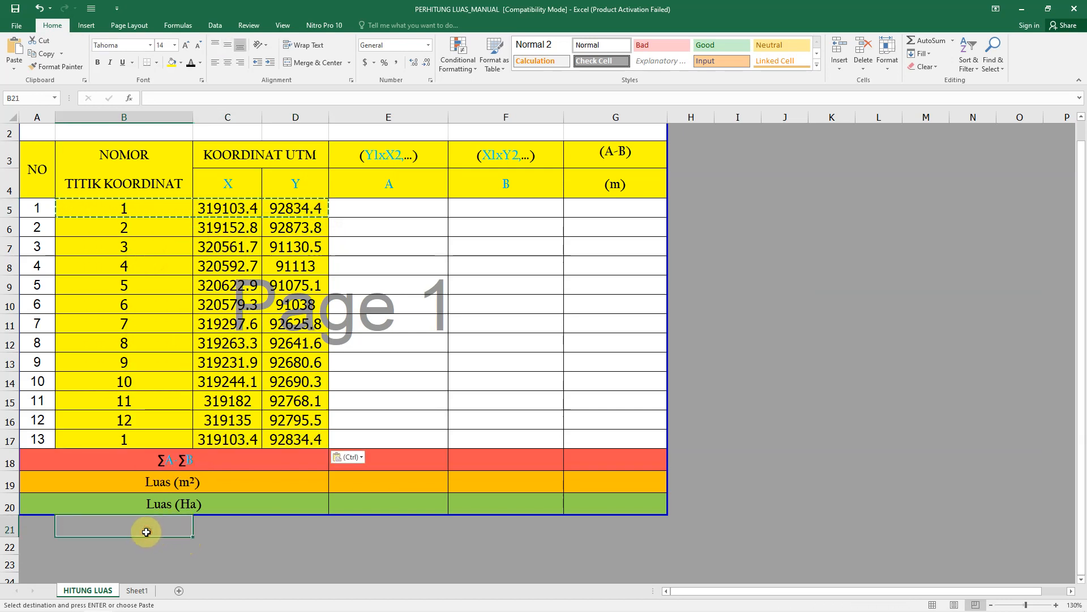
text(POLIGON TERTUTUP)
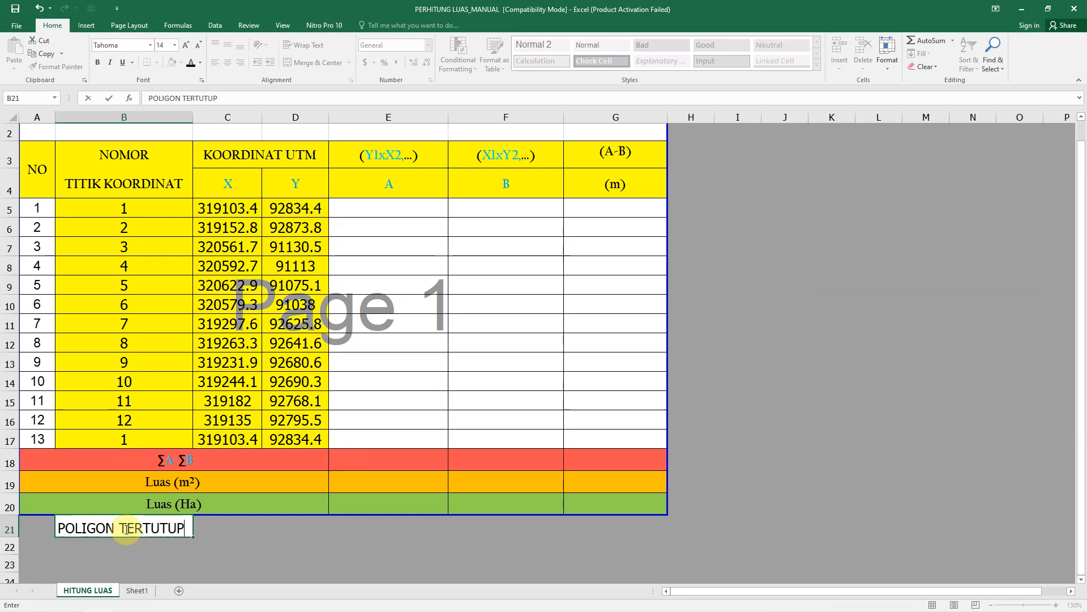
key(Return)
drag(147, 439, 291, 437)
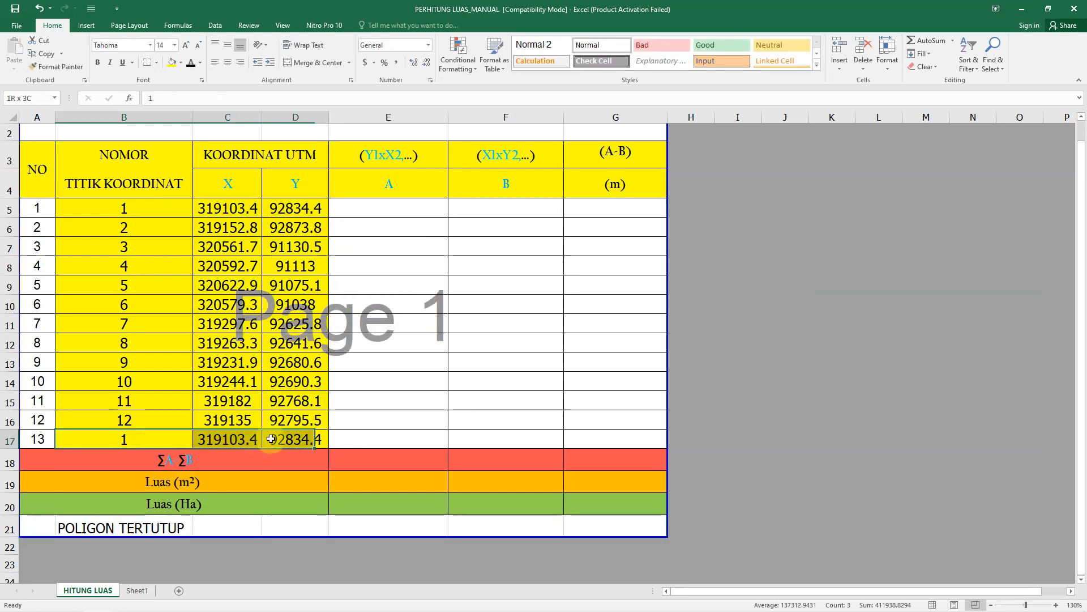
Step: Color the text red in the closing point's cells B17:D17 and the first point's cells B5:D5
click(200, 63)
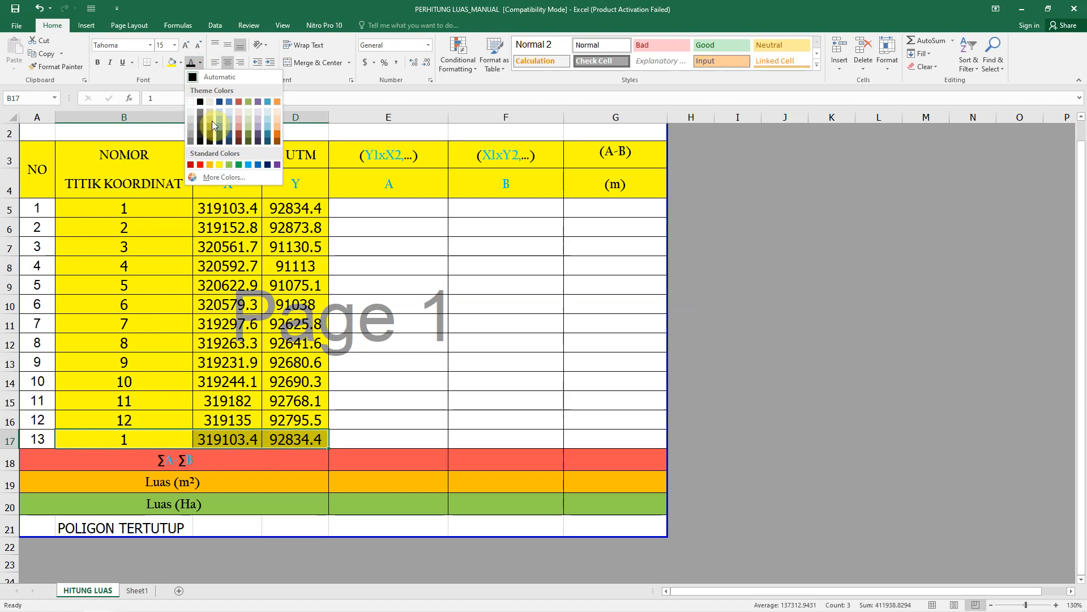
click(201, 163)
drag(148, 207, 283, 208)
click(190, 63)
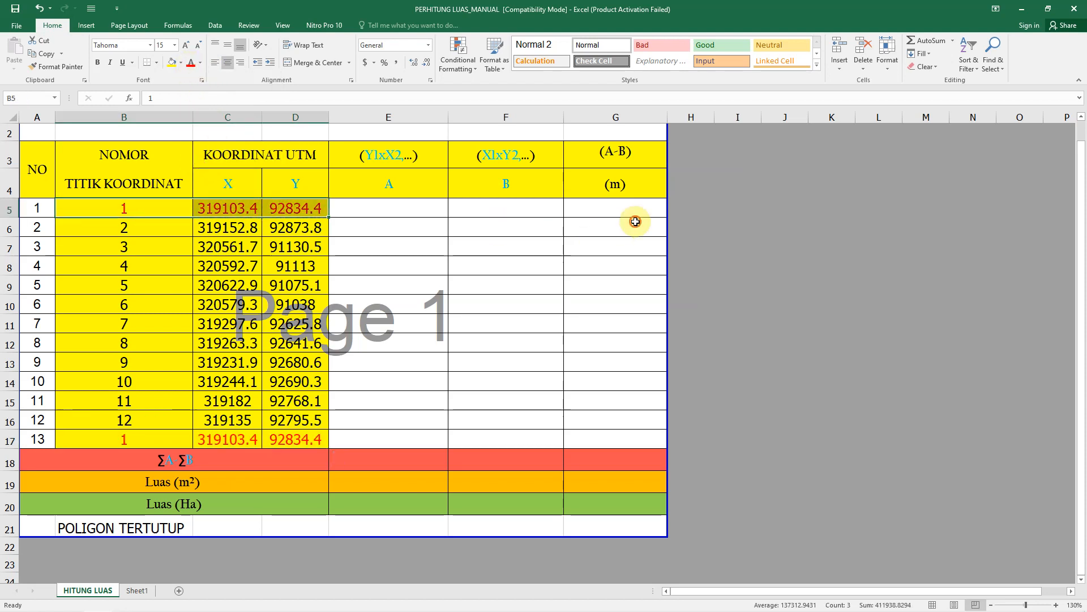
Step: Enter the formula =D5*C6 in E5 to multiply Y1 by X2 for column A of the area table
click(393, 211)
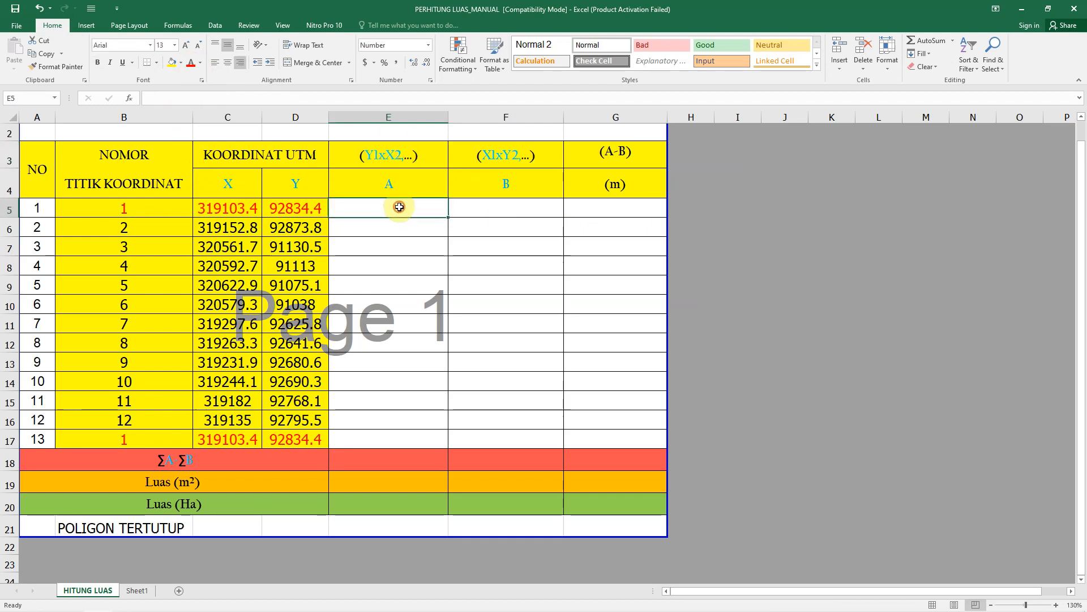
text(=)
click(304, 208)
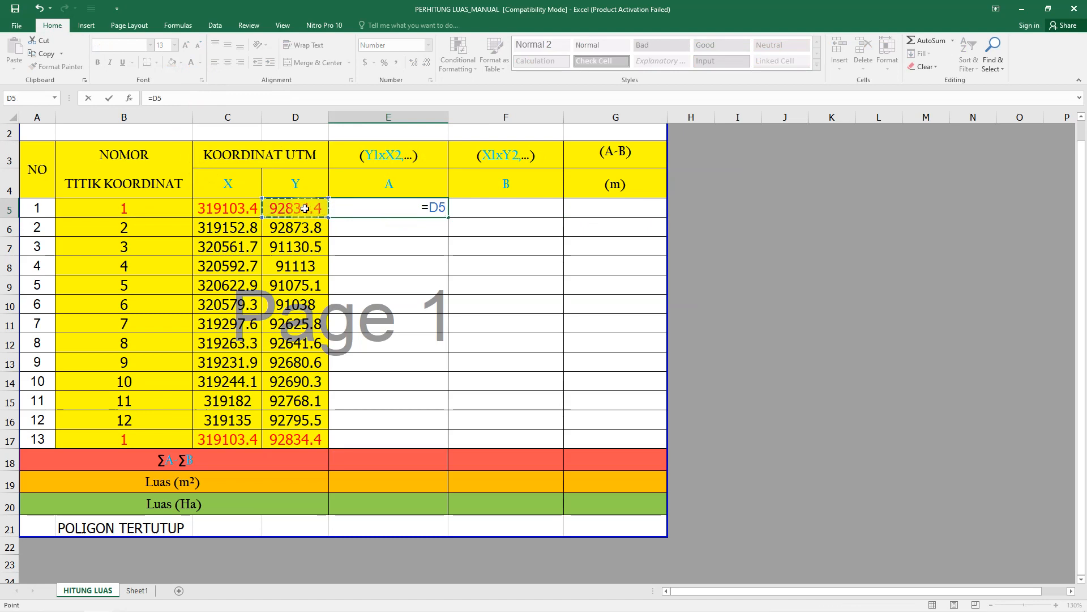
text(*)
click(242, 226)
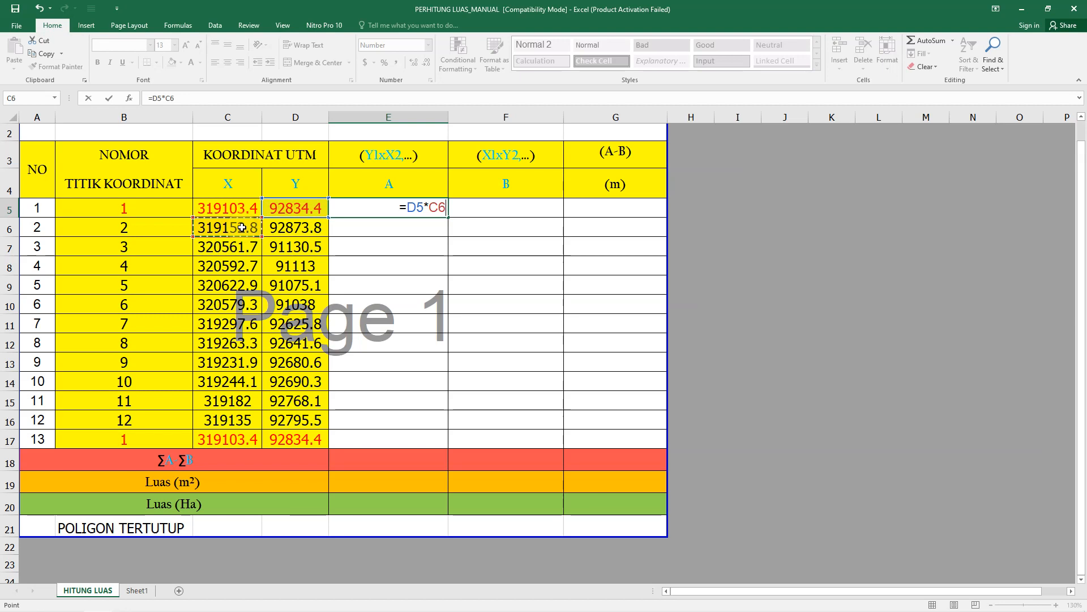
key(Return)
Step: Enter the formula =C5*D6 in F5 to multiply X1 by Y2 for column B of the area table
click(540, 209)
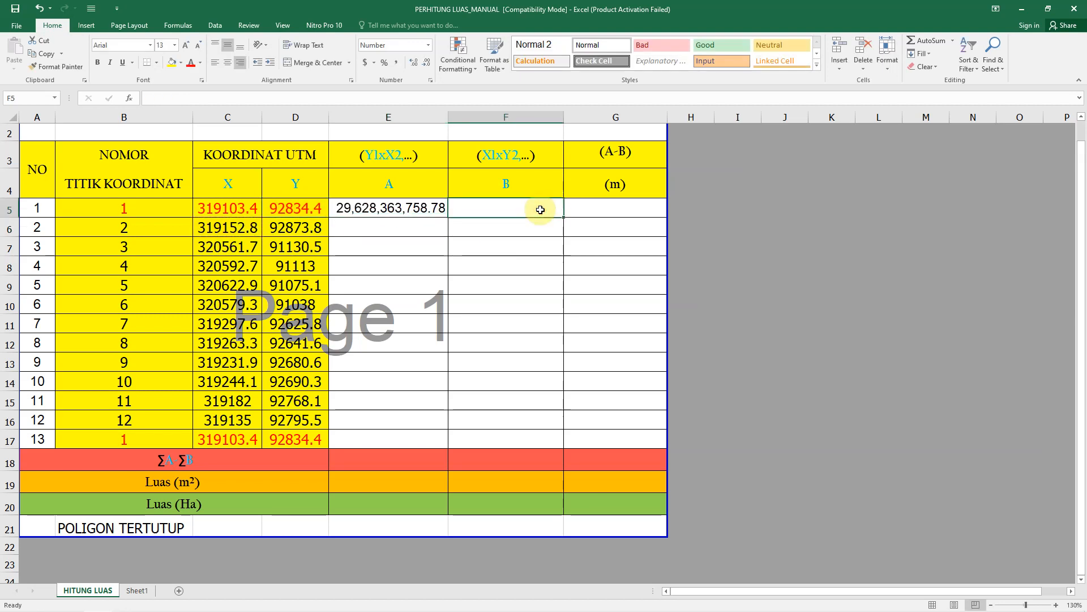
text(=)
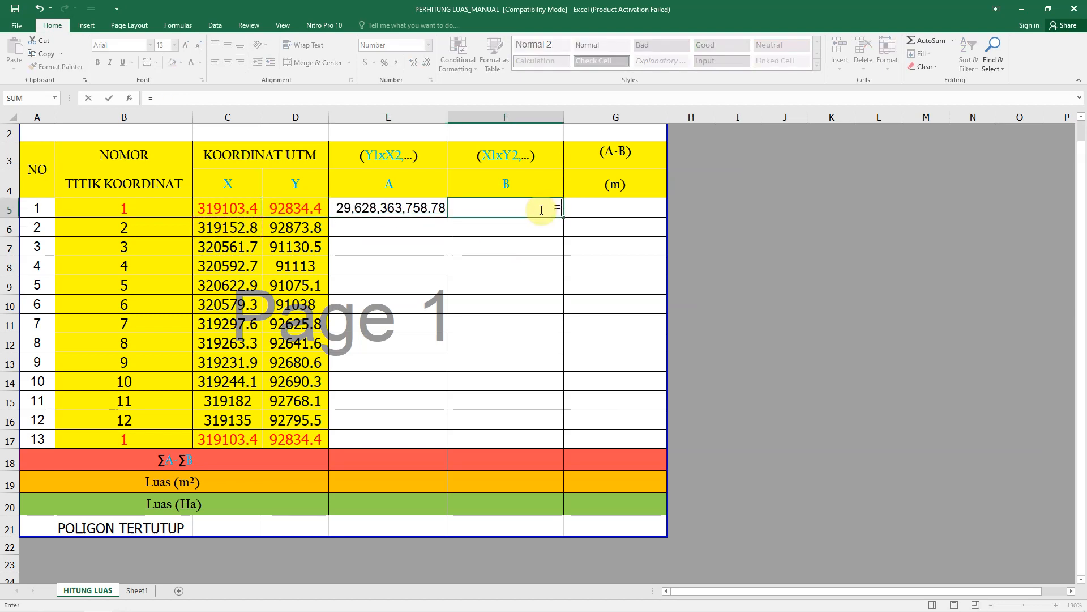
click(248, 208)
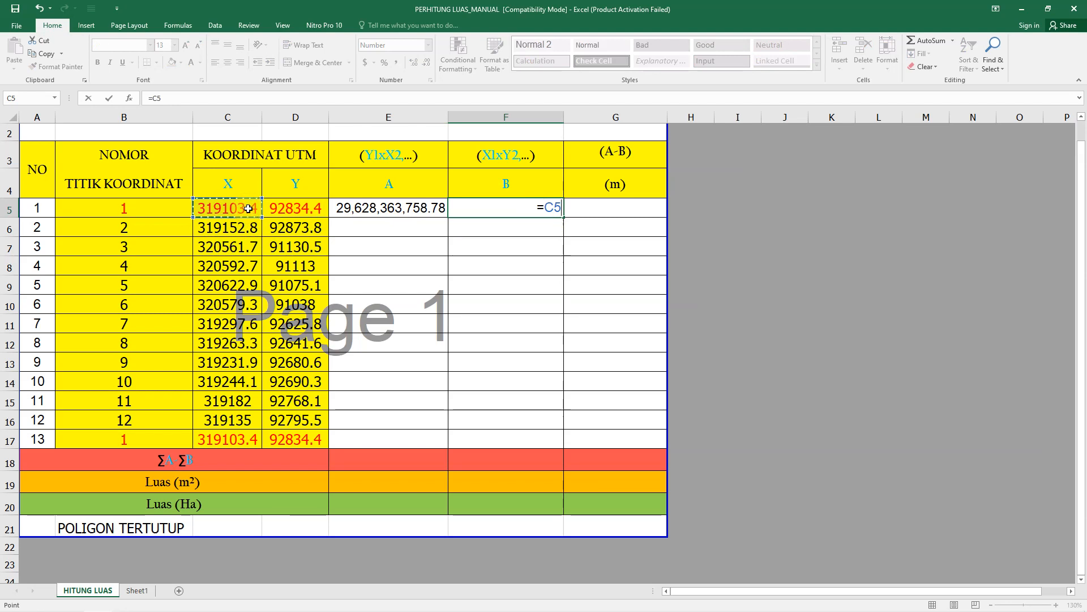
text(*)
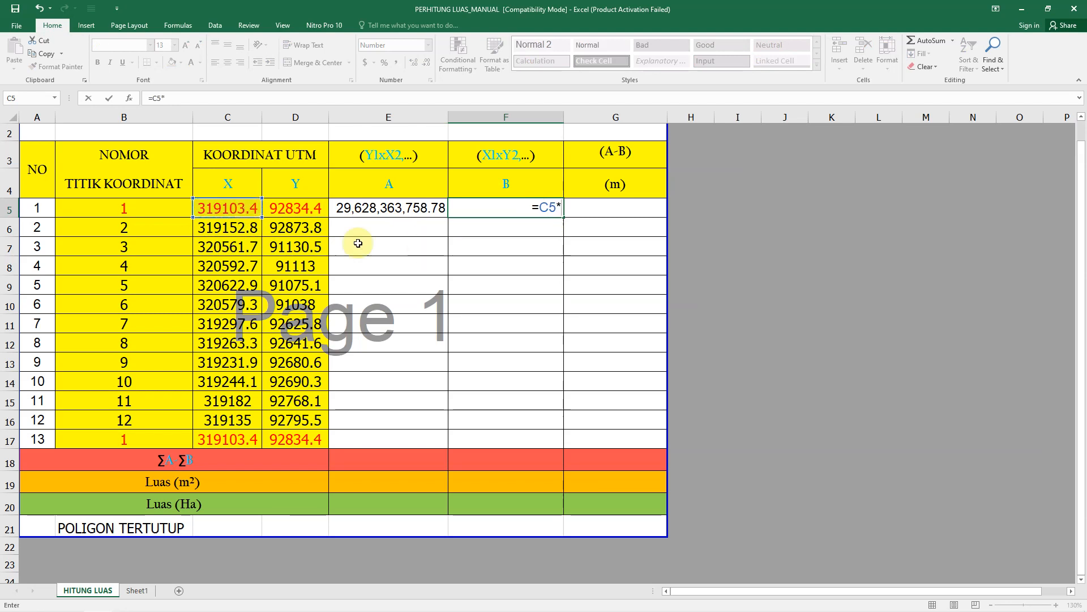
click(299, 228)
key(Return)
Step: Fill the entire closing-point row 17 with blue
drag(429, 206, 499, 213)
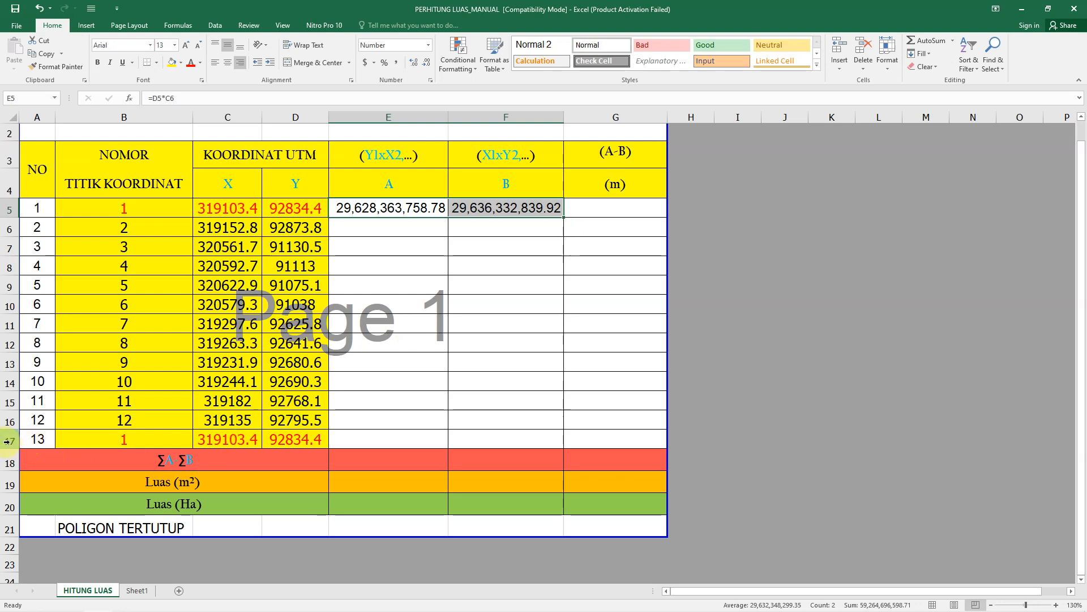
click(361, 338)
click(7, 441)
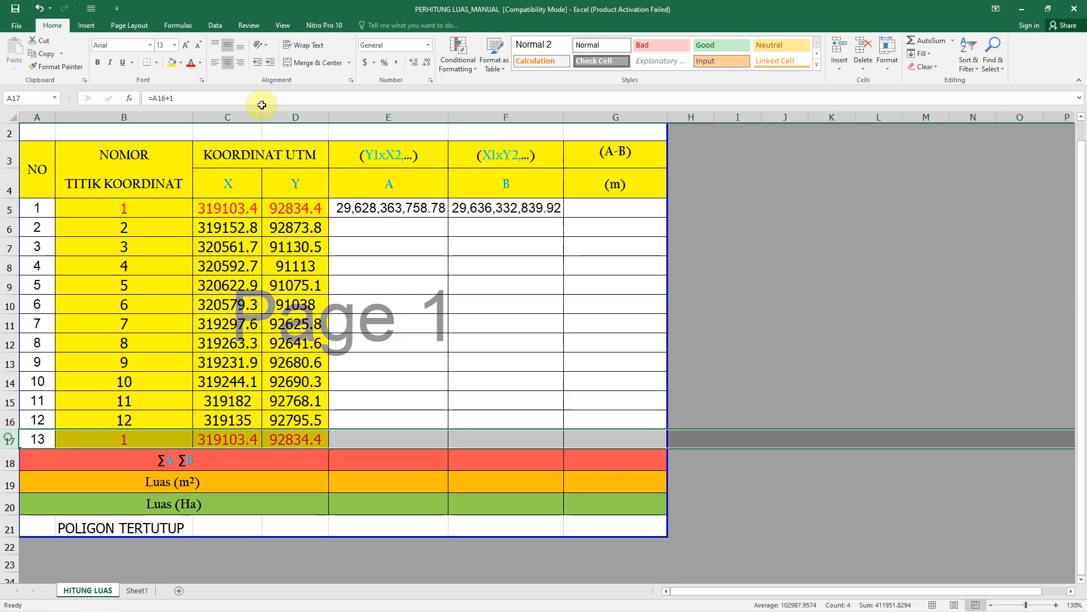
click(181, 62)
click(230, 152)
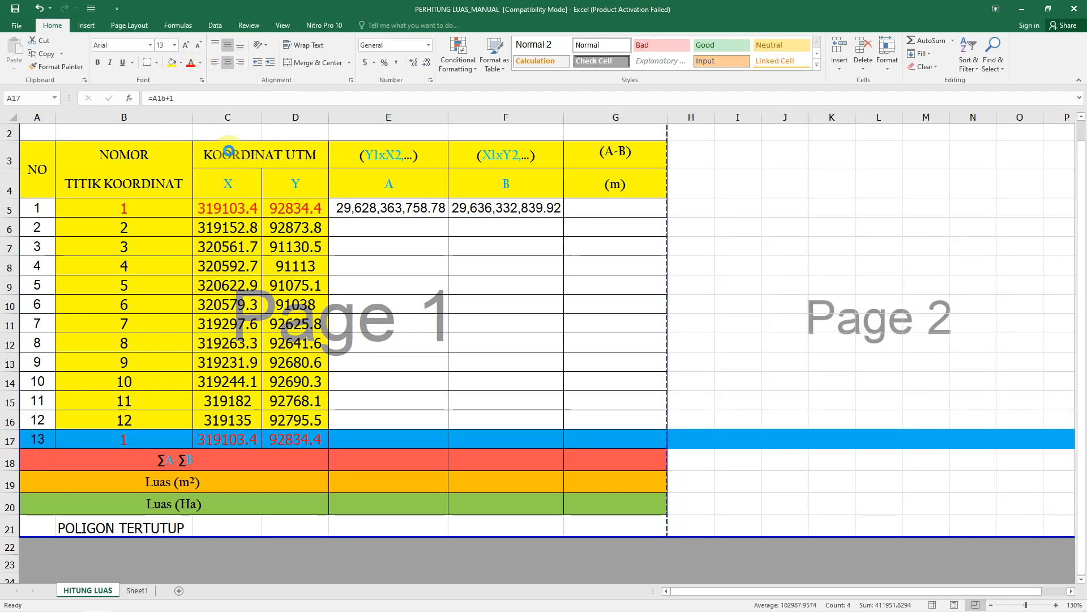
click(443, 276)
Step: Fill the product formulas in E5:F5 down to row 16 and check the formulas in E16 and F16
click(418, 207)
shift+click(461, 208)
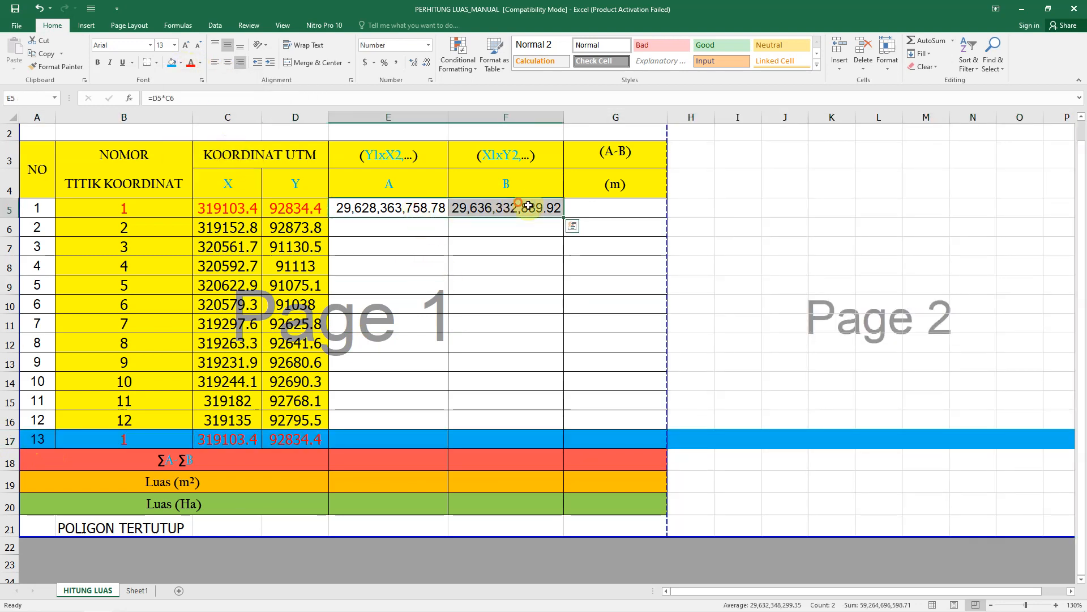
drag(563, 218, 572, 437)
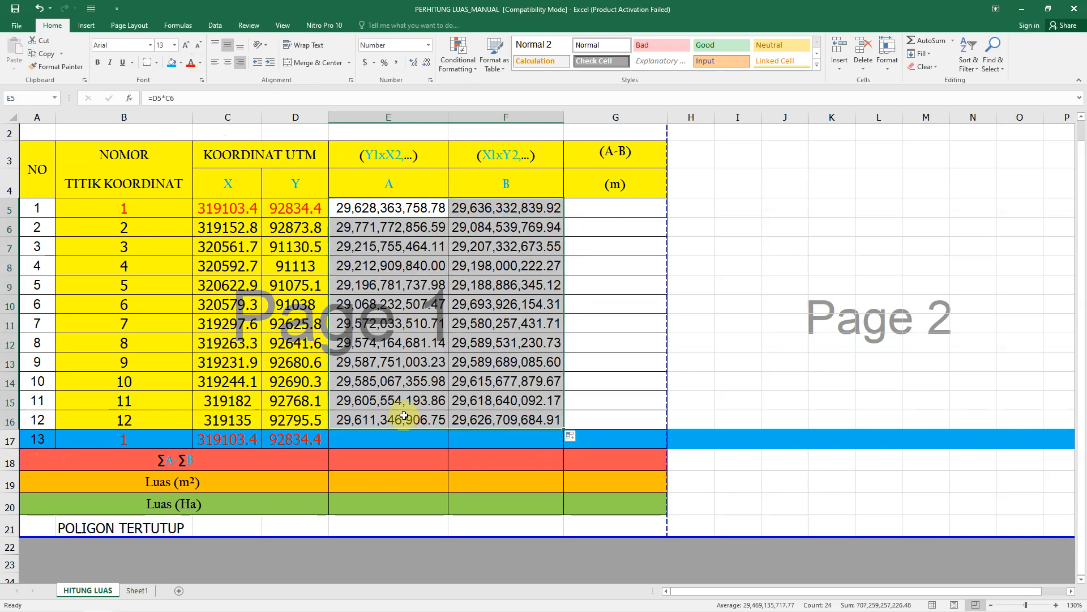
double_click(405, 417)
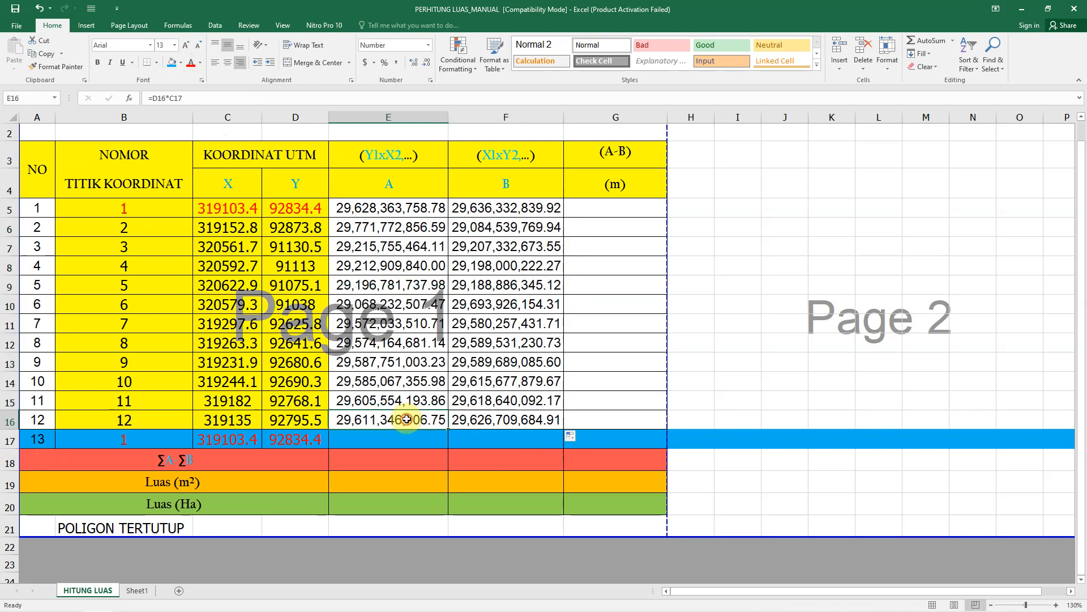
double_click(537, 416)
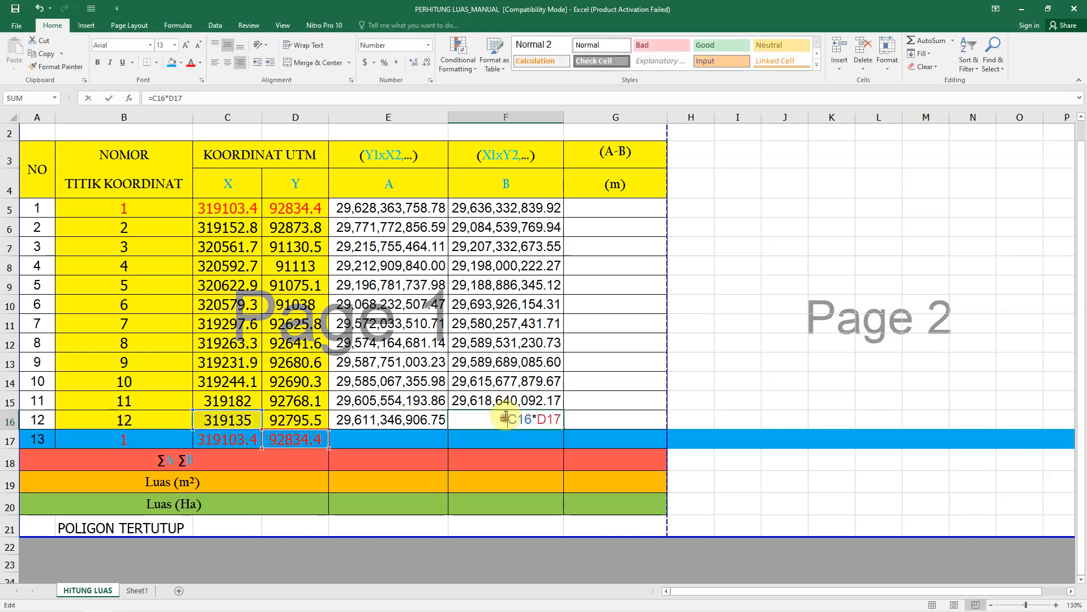
key(Return)
click(406, 438)
text(=)
click(296, 439)
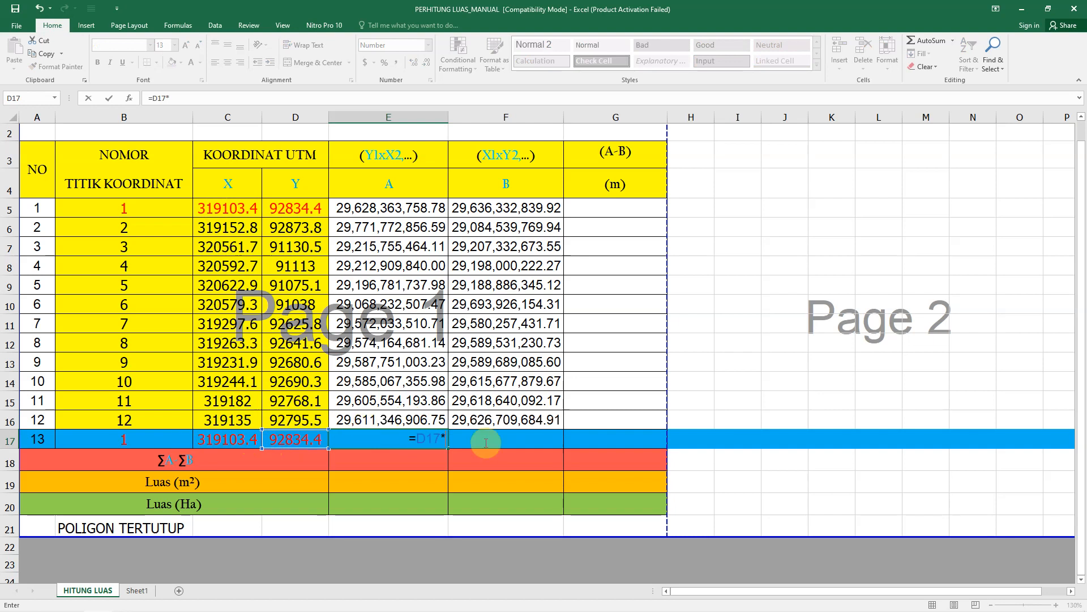
key(BackSpace)
key(BackSpace)
key(BackSpace)
click(527, 462)
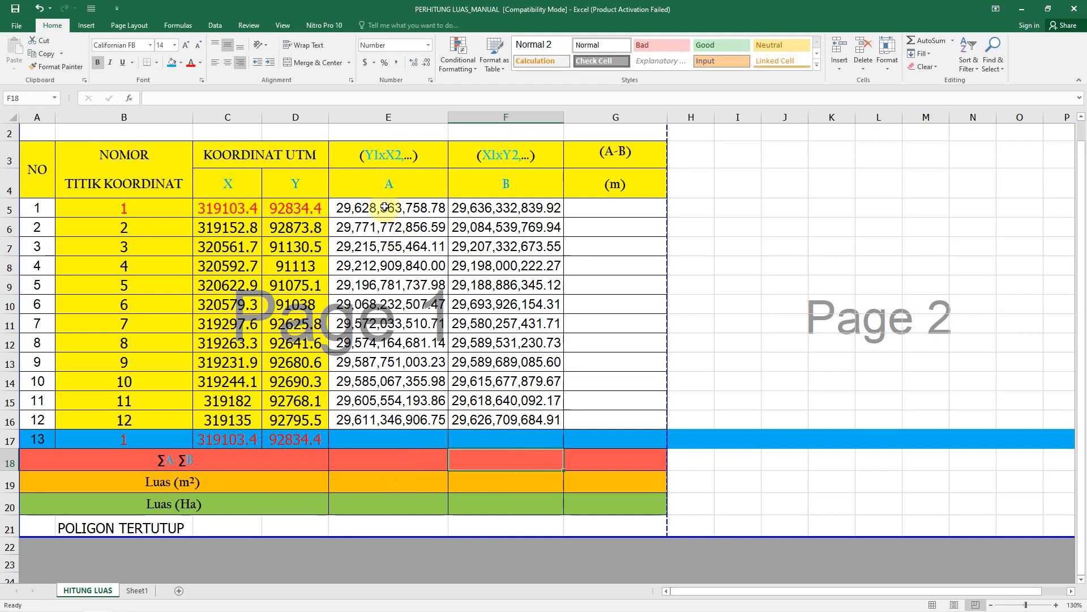
drag(385, 207, 498, 208)
click(589, 378)
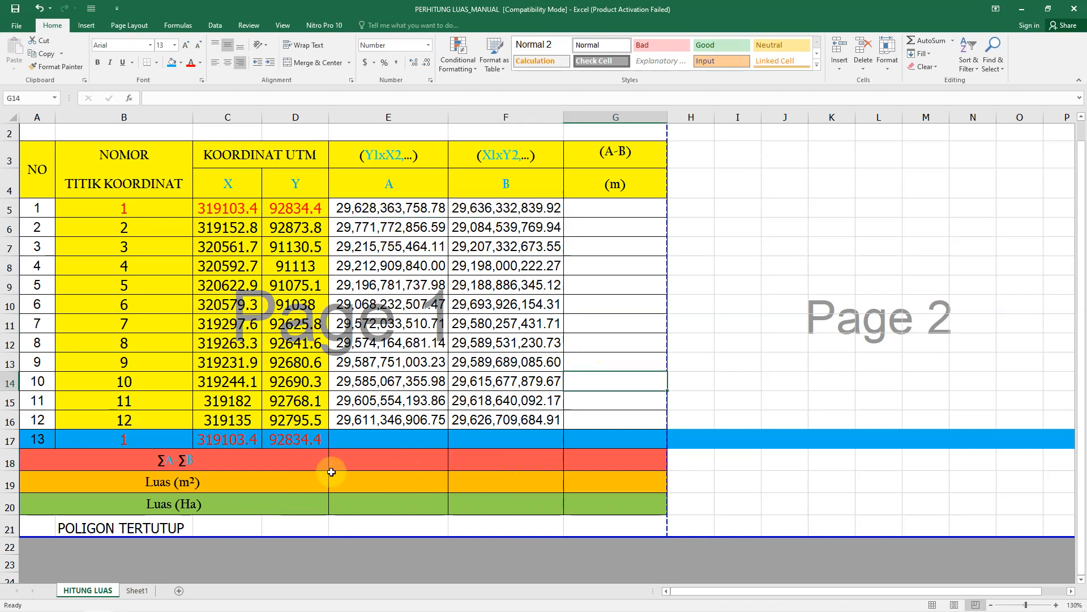
Step: Sum the column A products E5:E16 in E18
click(347, 458)
text(=SUM()
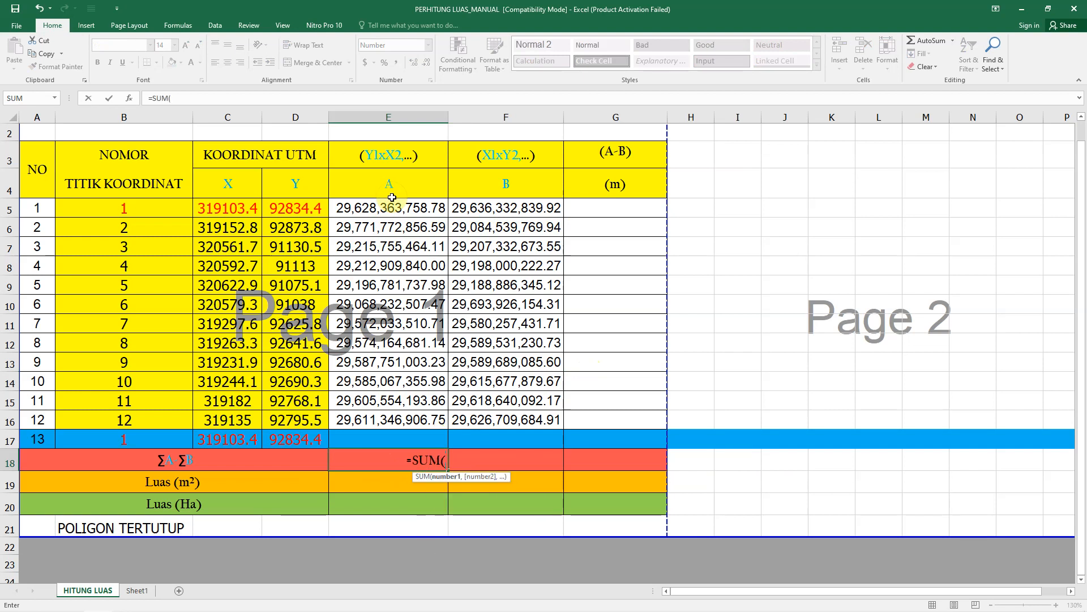
drag(387, 209, 414, 414)
key(Return)
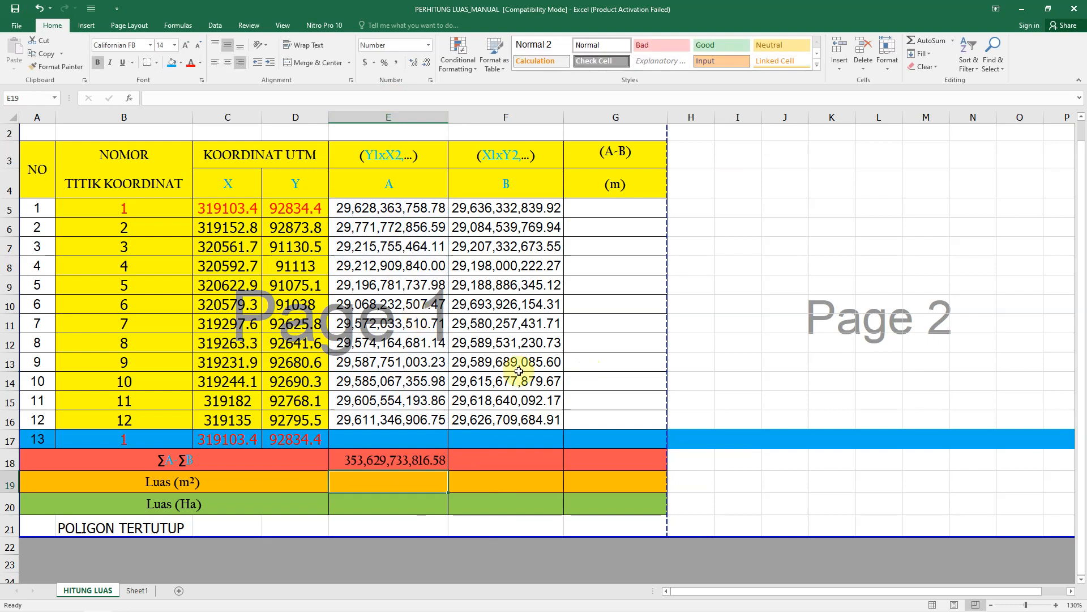
Step: Sum the column B products F5:F16 in F18
click(482, 457)
text(=)
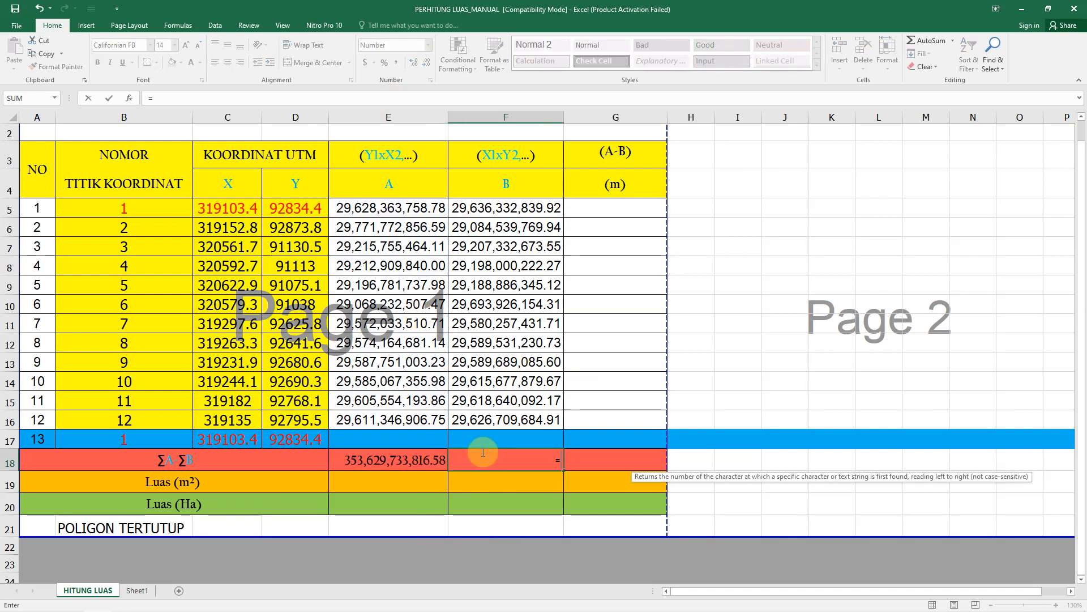
text(SUM()
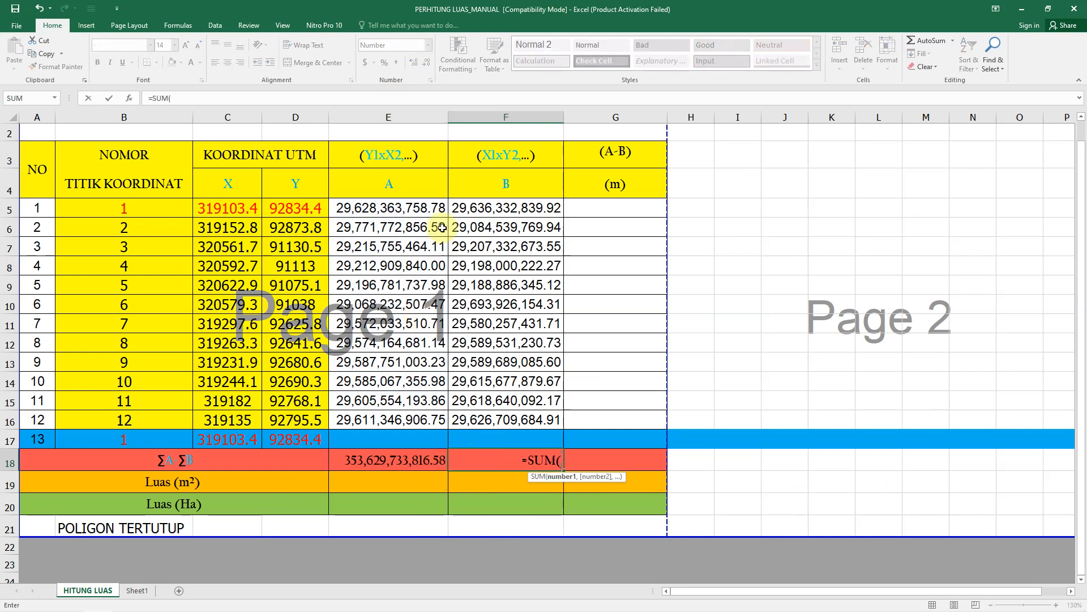
click(506, 210)
drag(506, 209, 547, 421)
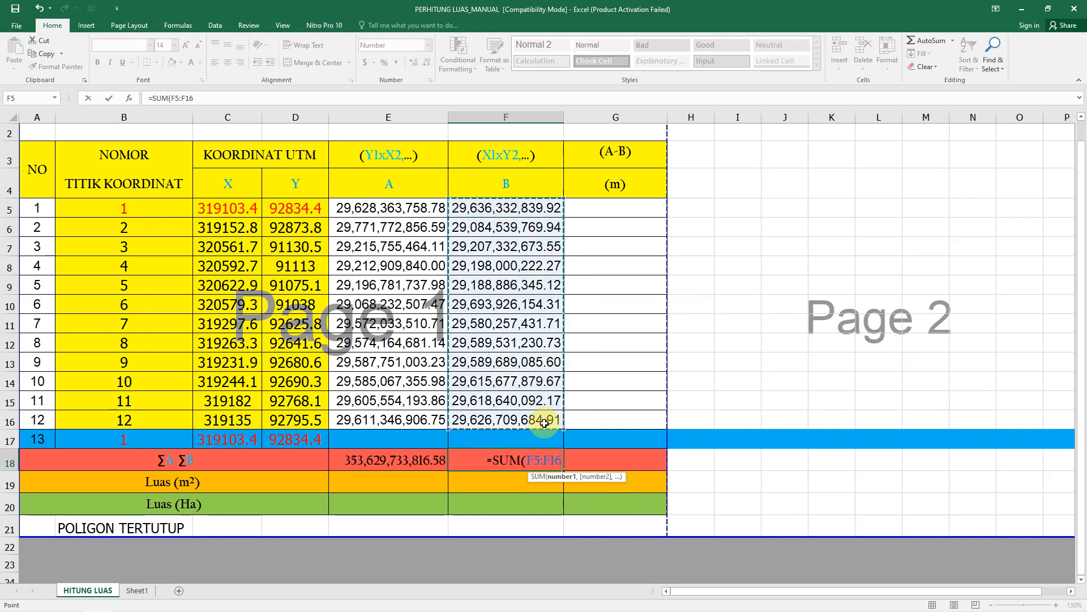
key(Return)
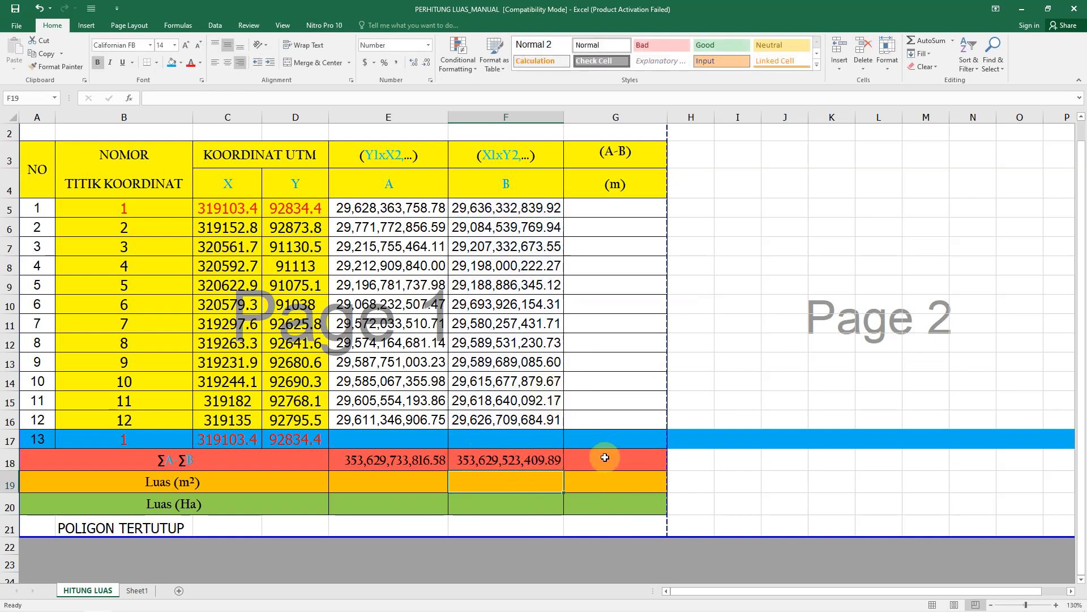
Step: Enter the difference formula =E5-F5 in G5 and fill it down to G16
click(596, 207)
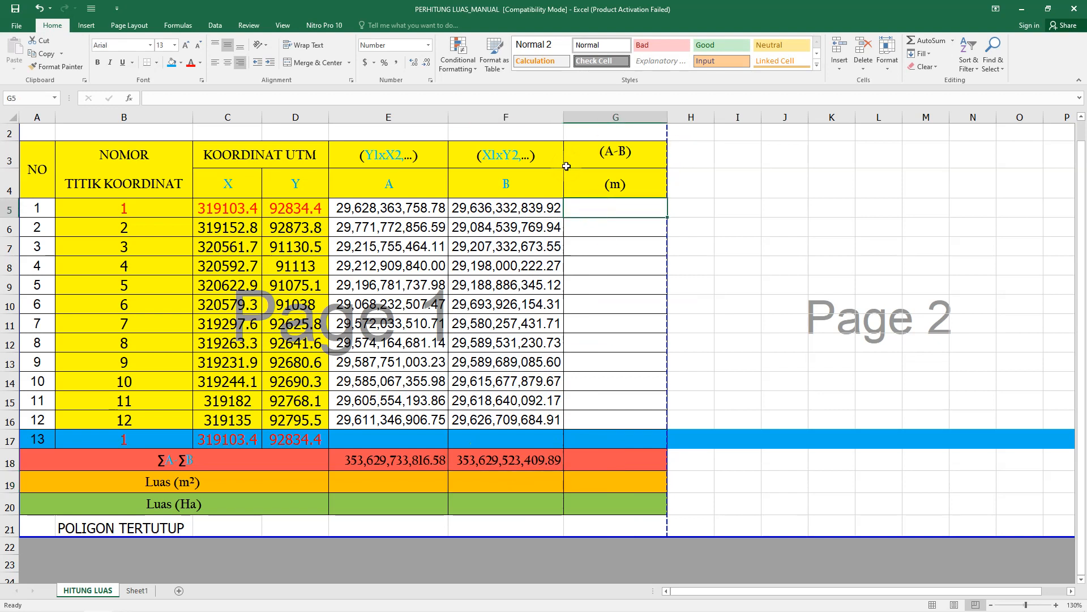
text(=)
click(431, 210)
text(-)
click(491, 209)
key(Return)
click(631, 209)
drag(667, 226, 674, 423)
Step: Enter the formula =E18-F18 in G18 to subtract the column B total from the column A total
click(641, 451)
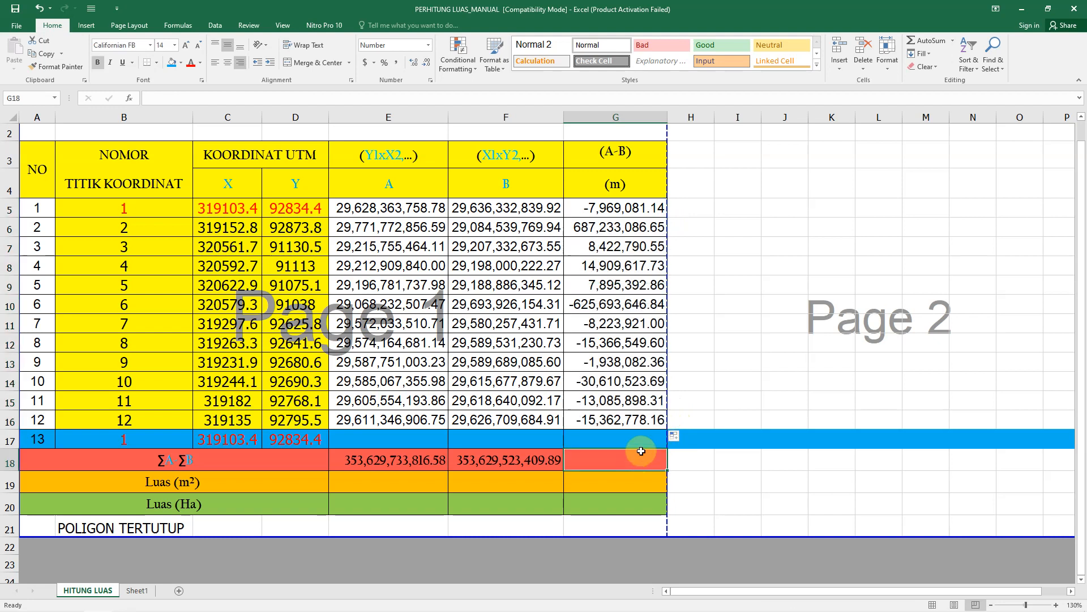
text(=S)
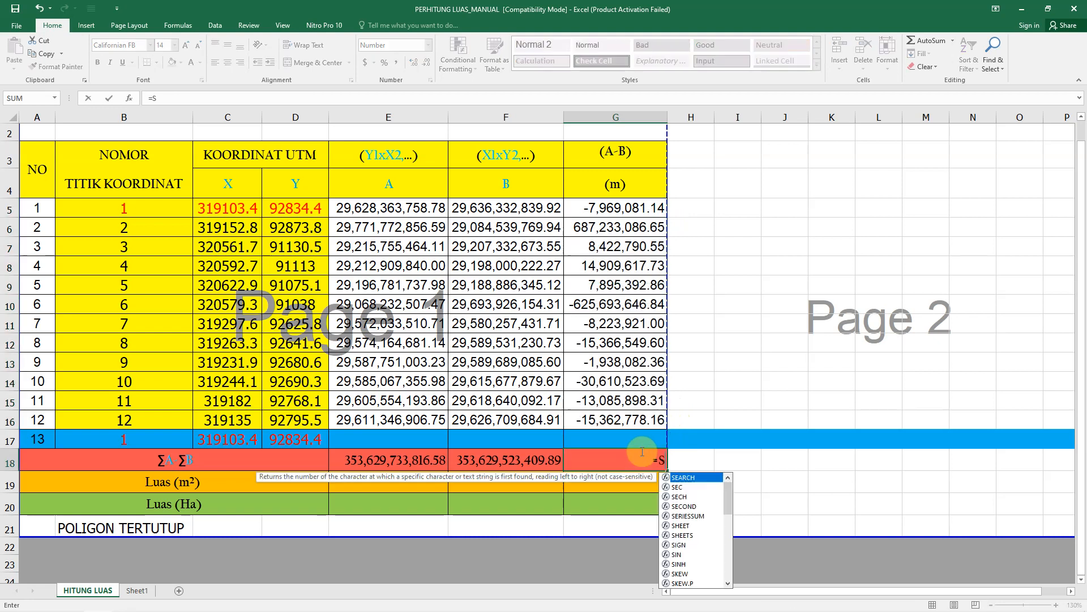
text(UM()
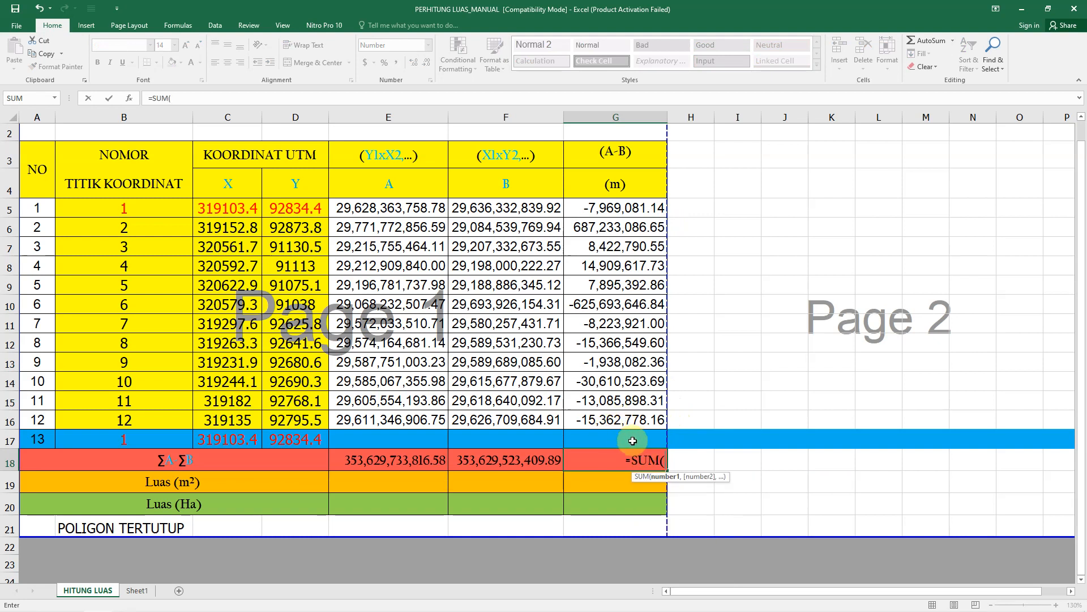
key(BackSpace)
key(BackSpace)
key(BackSpace)
key(BackSpace)
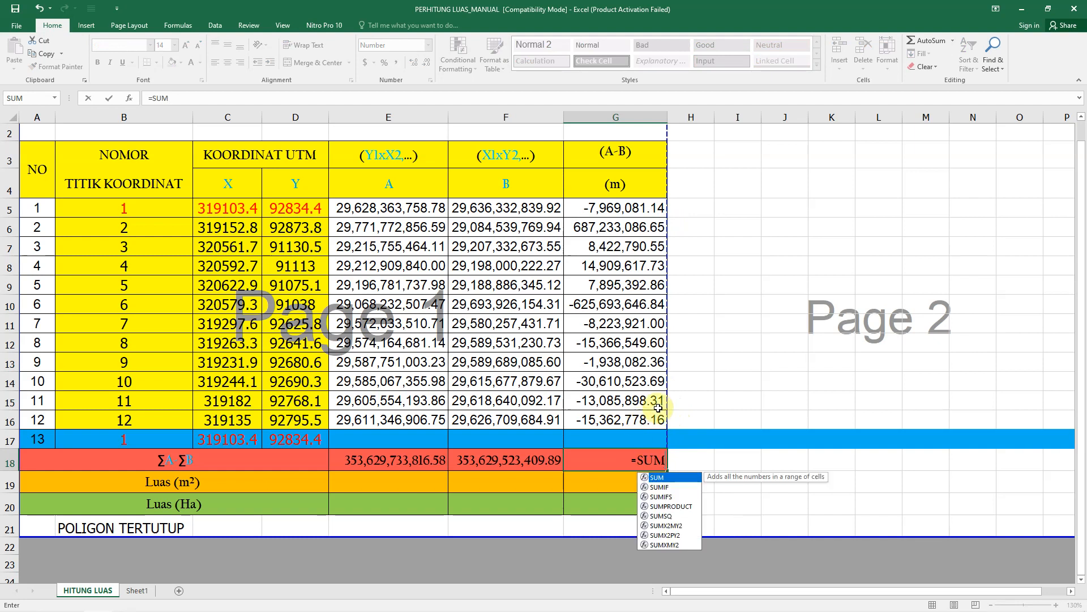
click(417, 459)
text(-)
click(522, 460)
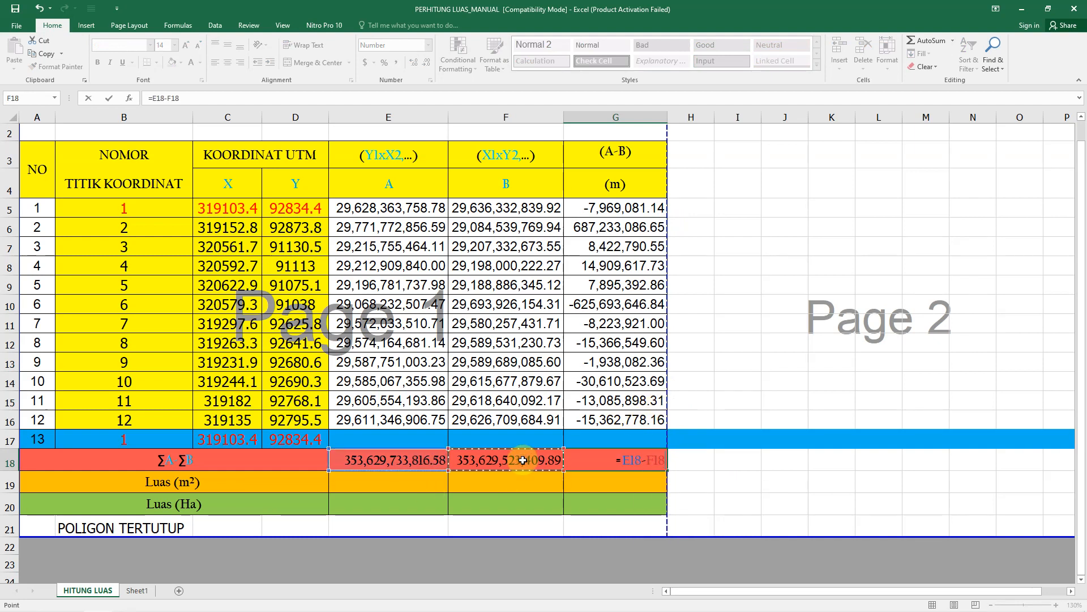
key(Return)
Step: Widen column H and sum the differences G5:G16 in H18 as a cross-check of the A-B total
click(701, 457)
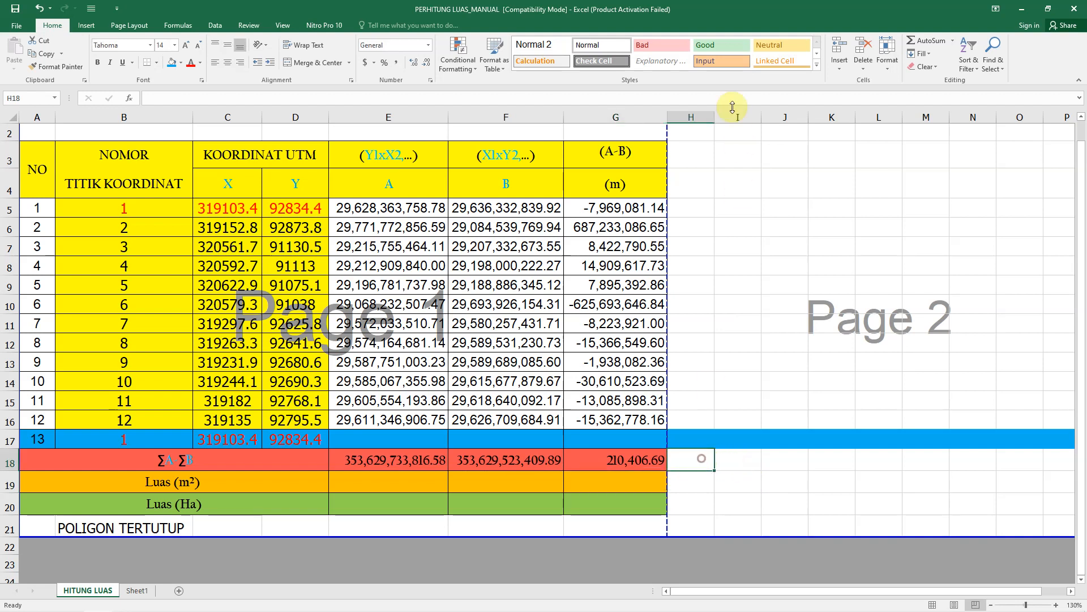
drag(715, 117, 824, 117)
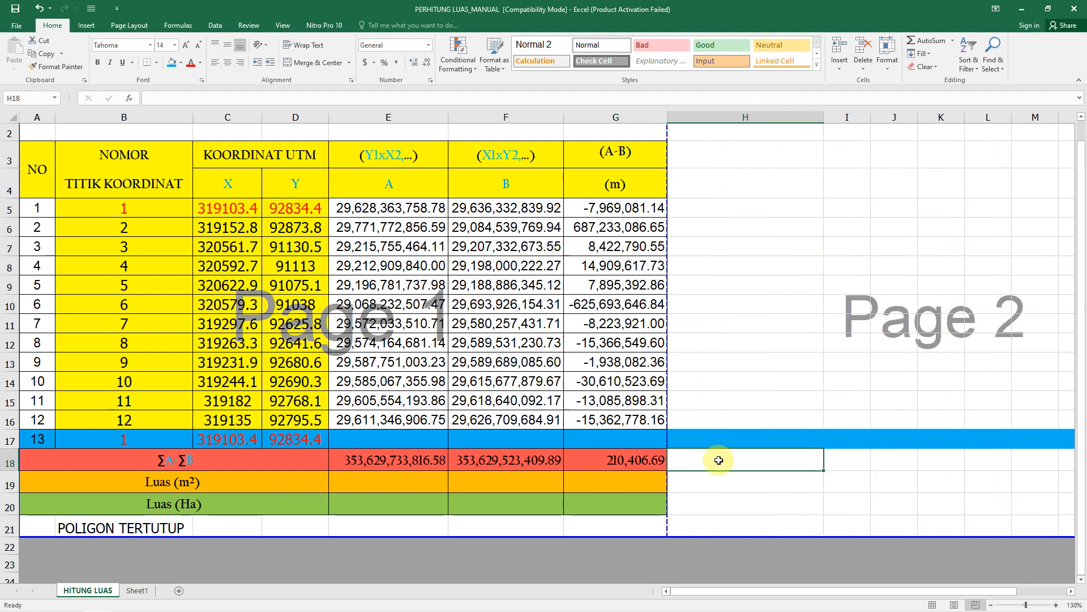
text(=SUM()
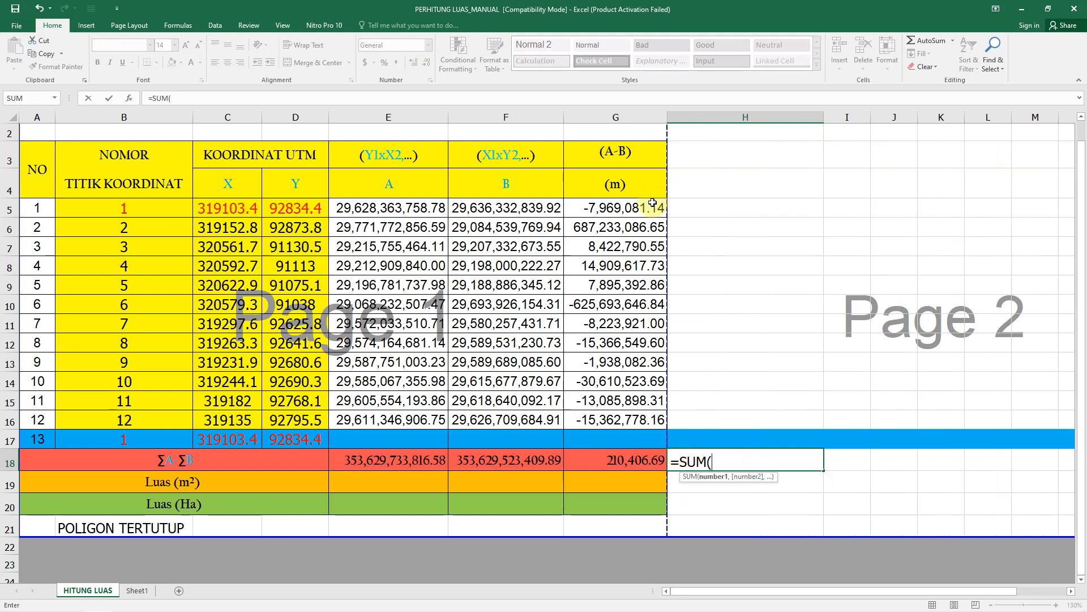
drag(636, 209, 628, 419)
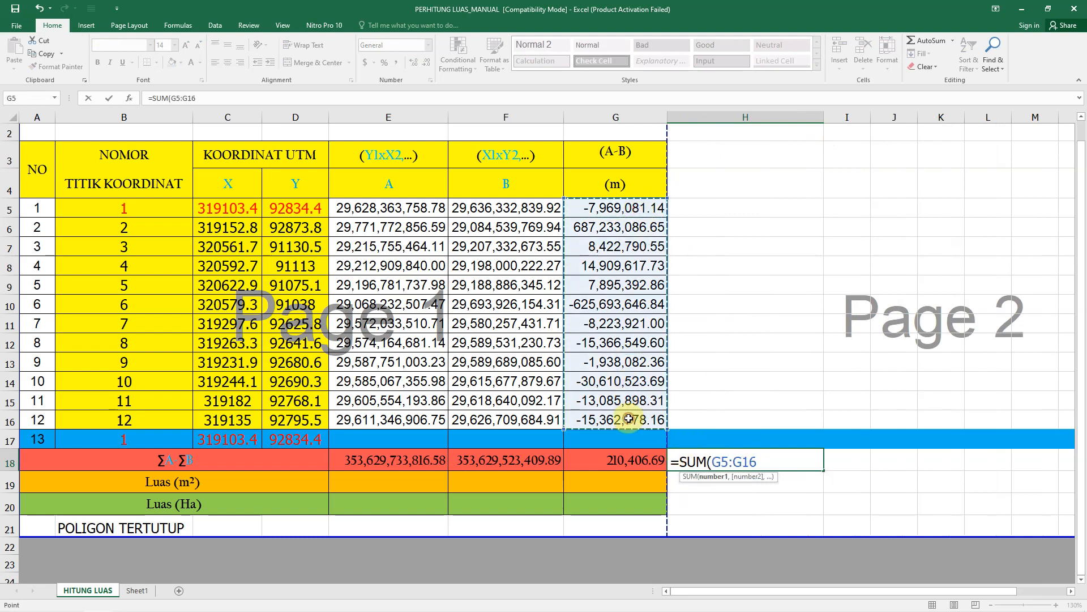
key(Return)
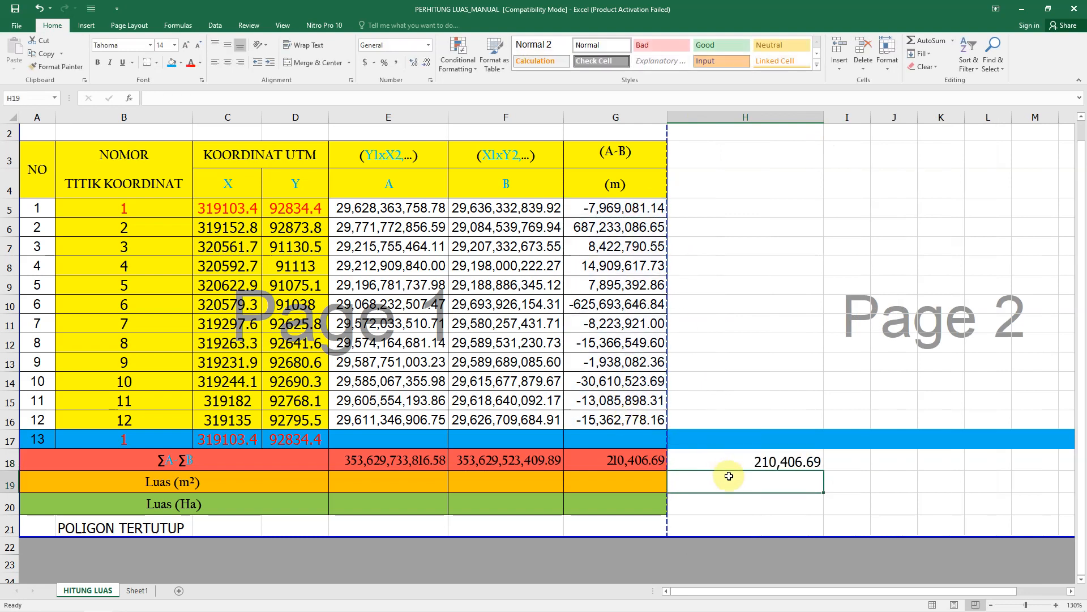
Step: Enter the note "SAMA AJA" in I18 beside the cross-check sum
click(856, 461)
text(SAMA)
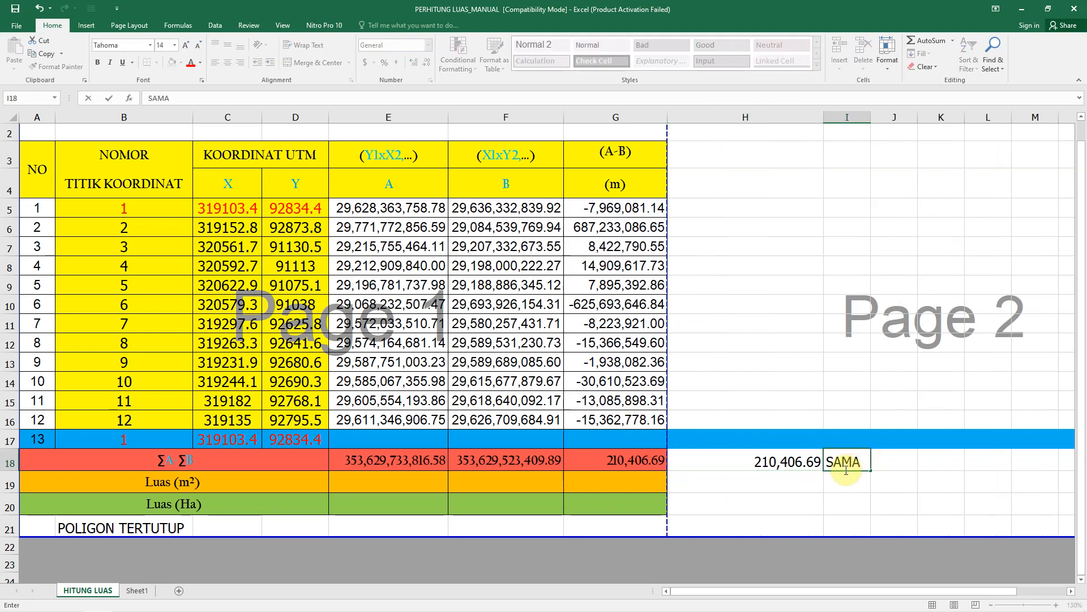
text( AJA)
key(Return)
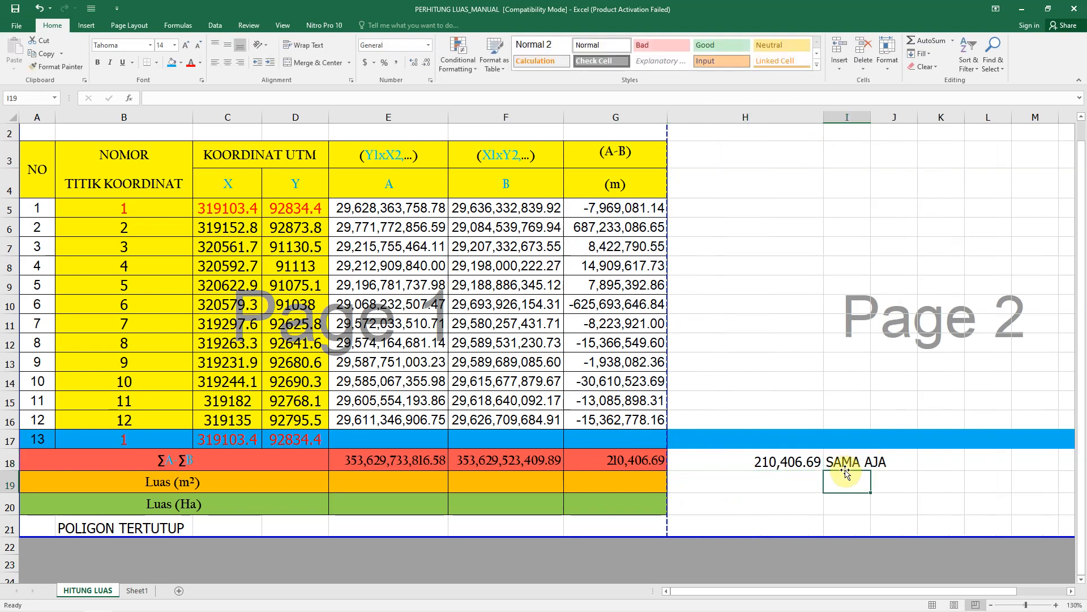
Step: Enter the formula =G18/2 in G19 to calculate the area in square metres
click(717, 461)
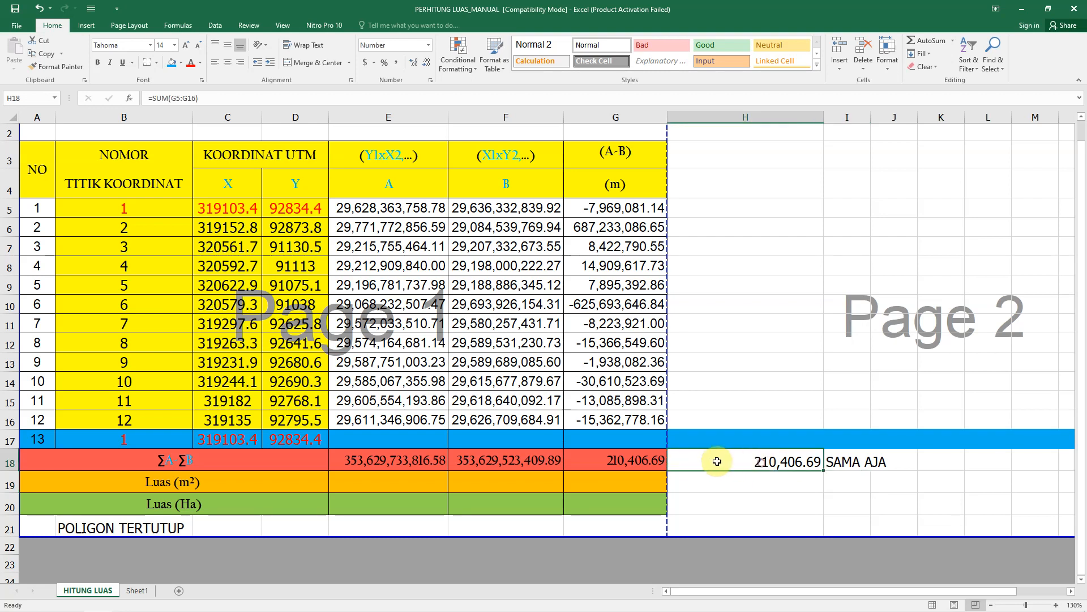
double_click(640, 460)
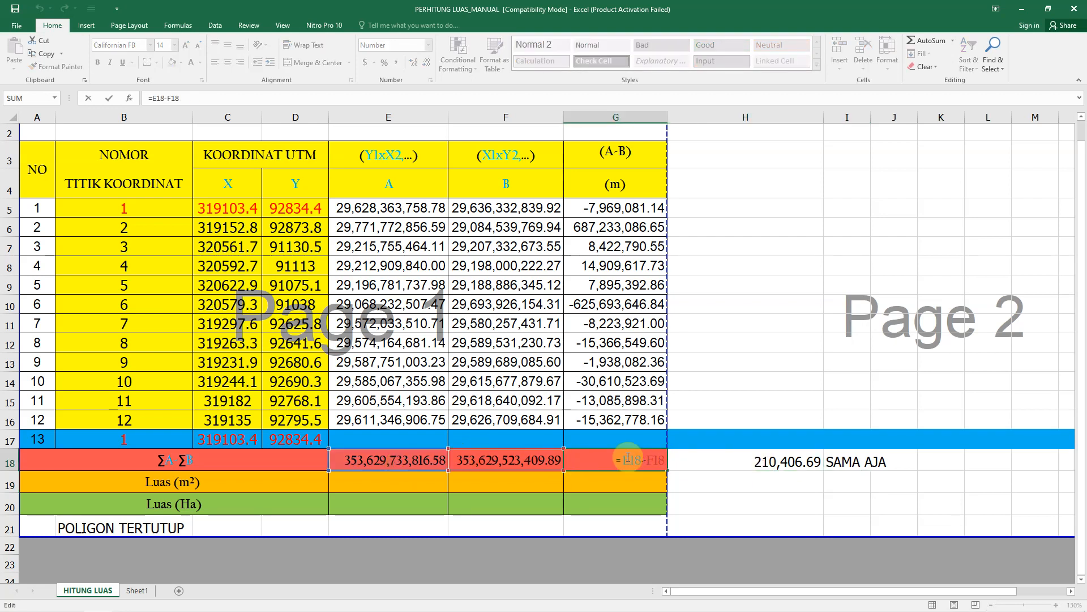
key(Return)
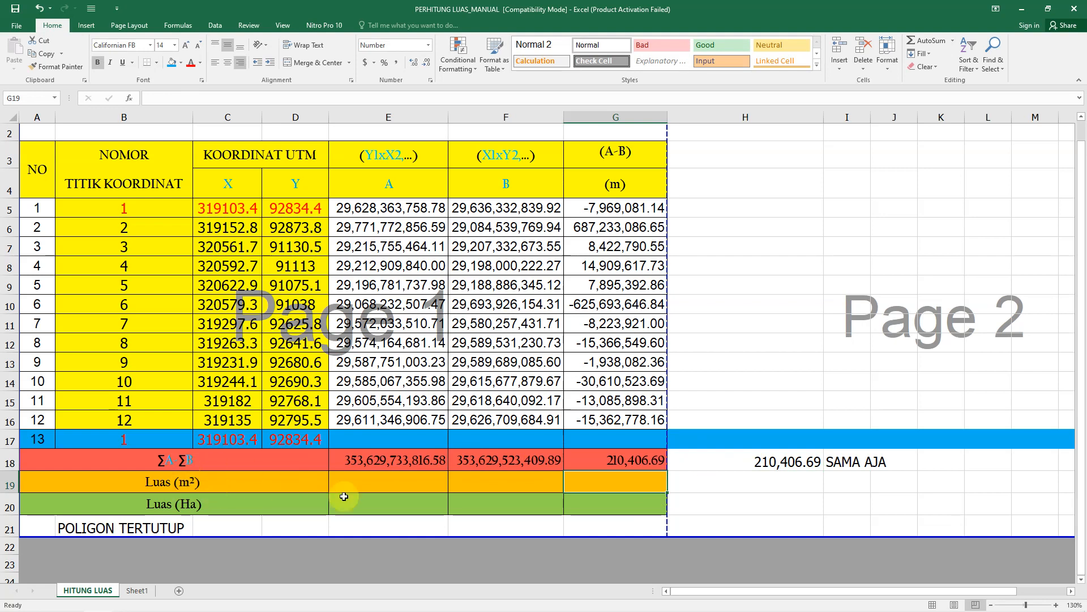
text(=)
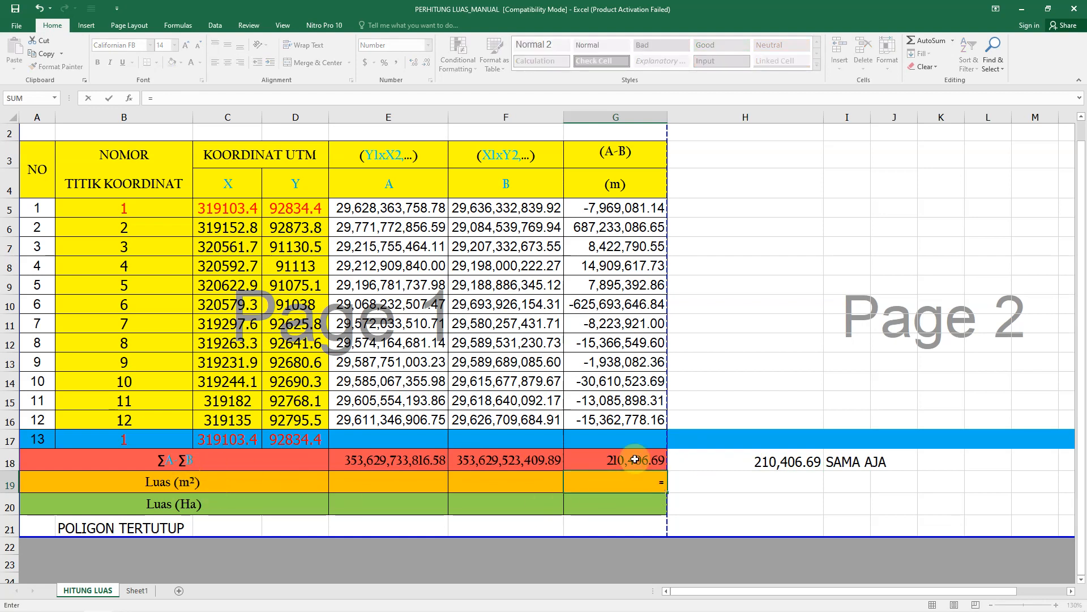
click(635, 460)
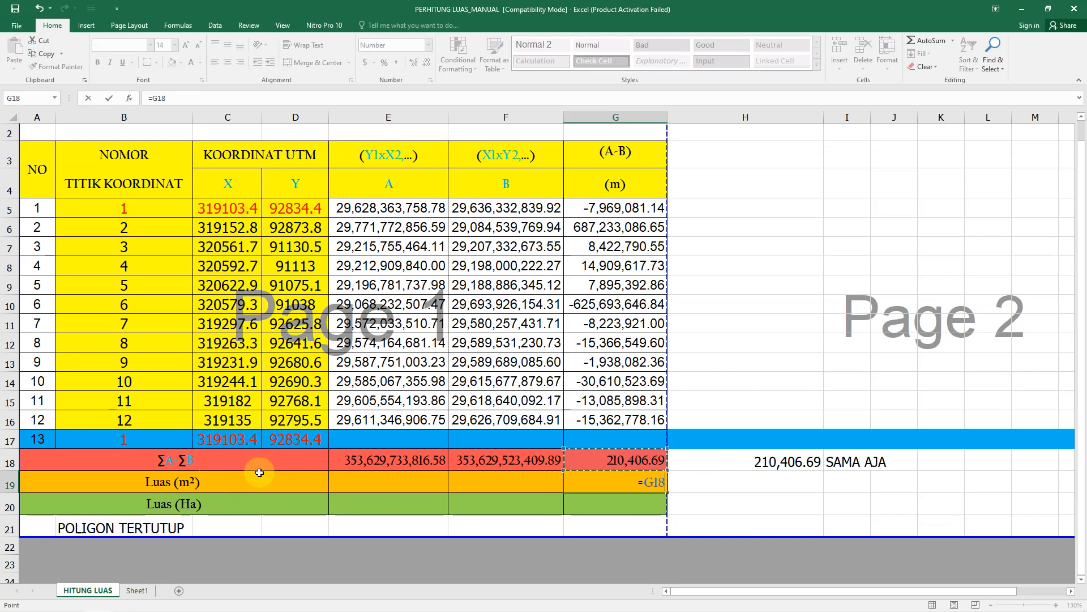
text(/2)
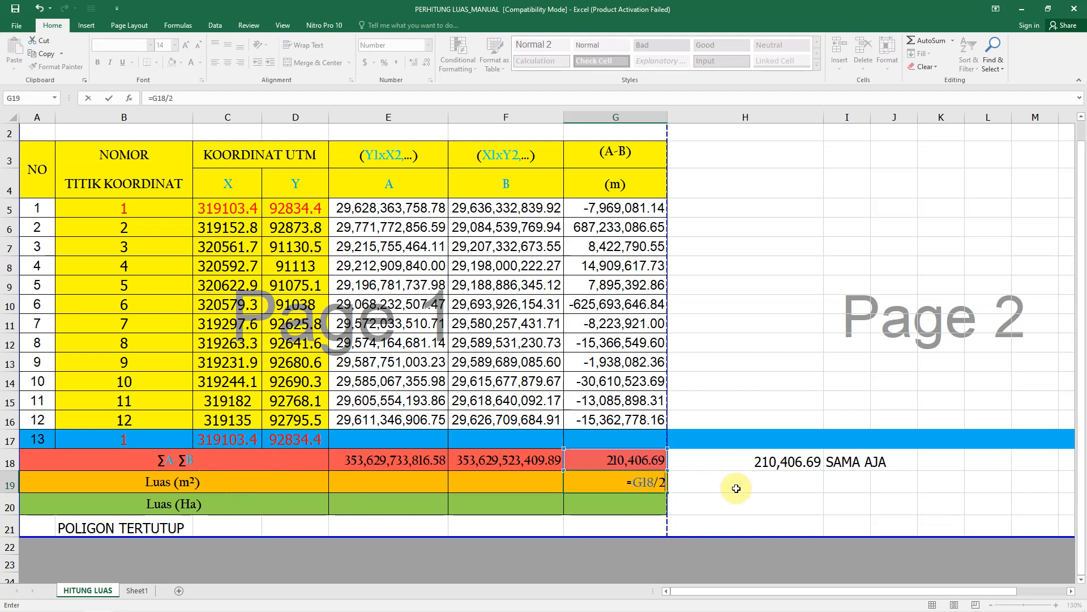
key(Return)
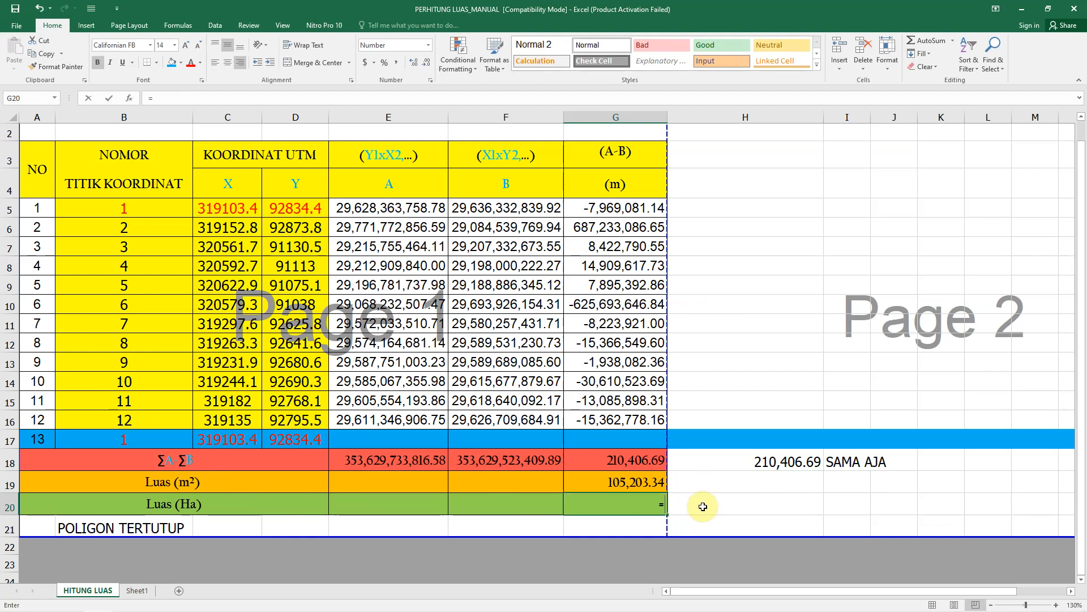
Step: Enter the formula =G19/10000 in G20 to convert the area to hectares
text(=)
click(643, 484)
text(/1)
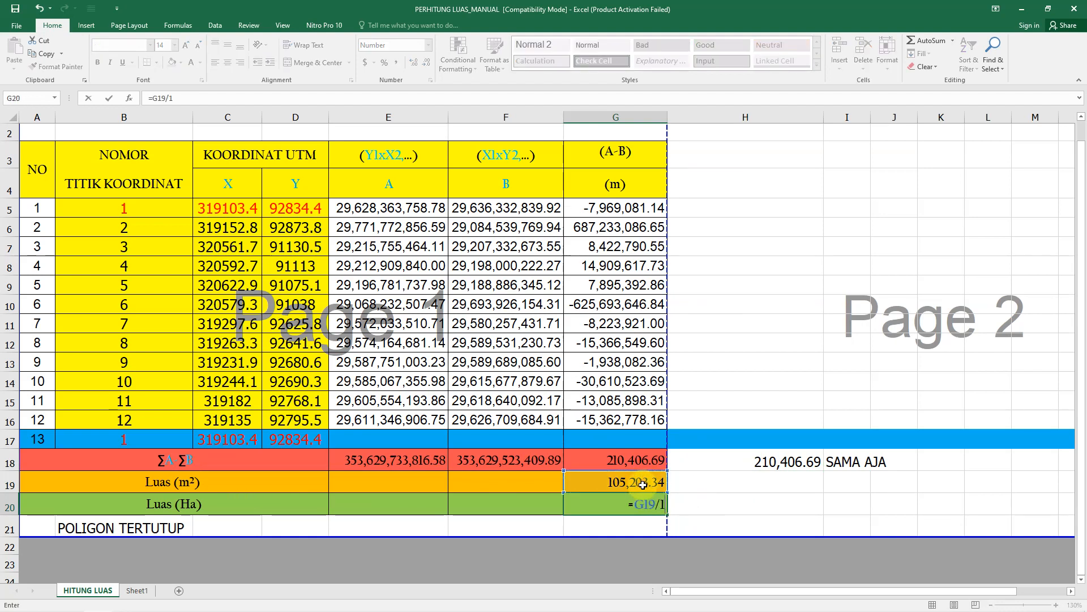
text(0000)
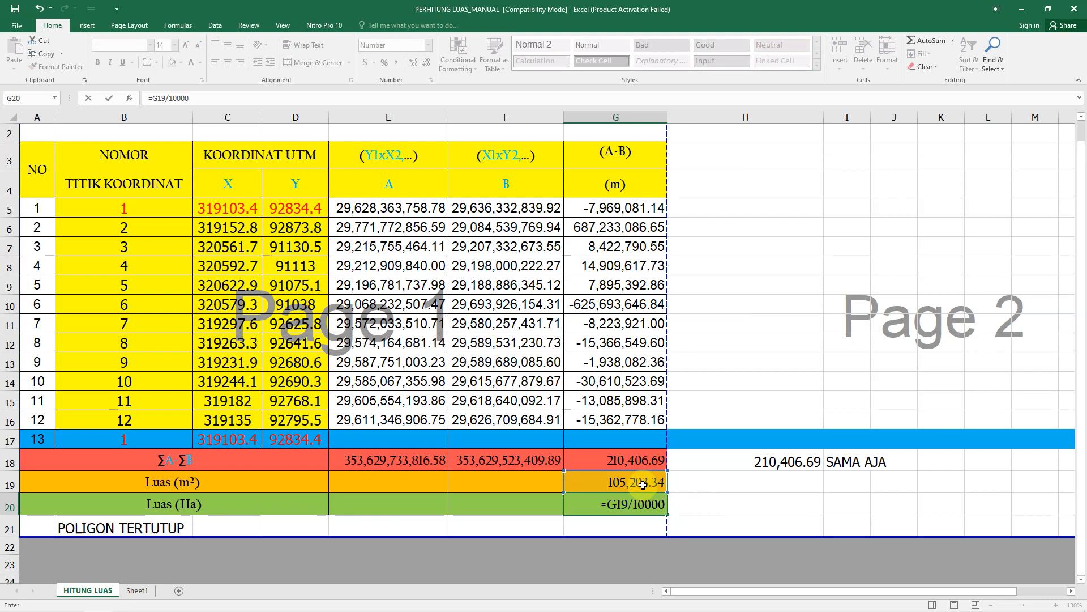
key(Return)
Step: Enter the unit label "HEKTAR" in H20 beside the hectare result
click(651, 506)
drag(142, 510, 714, 504)
click(714, 504)
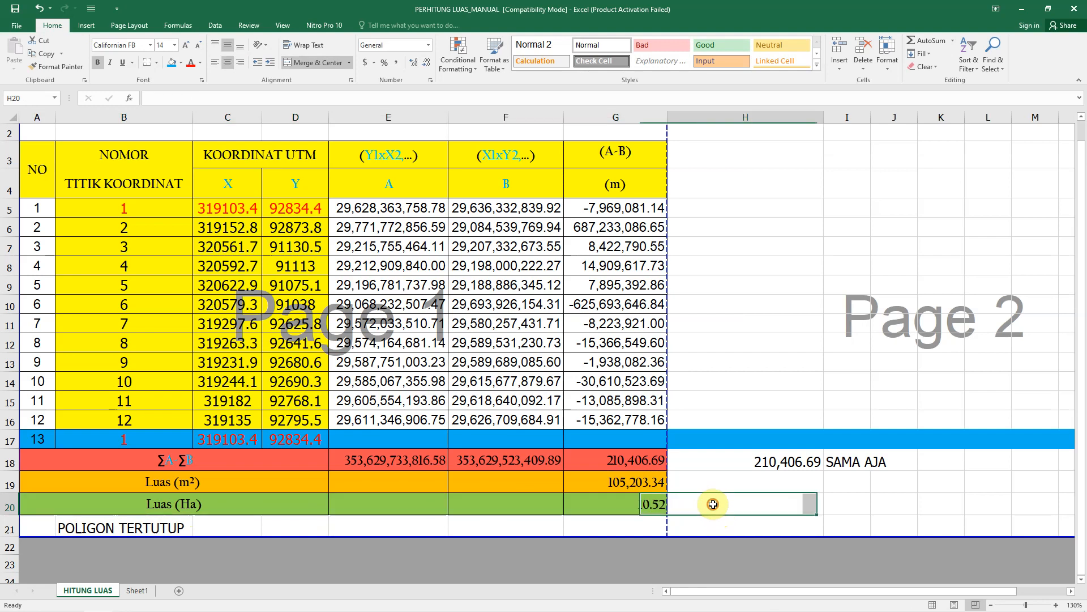
text(HEKTAR)
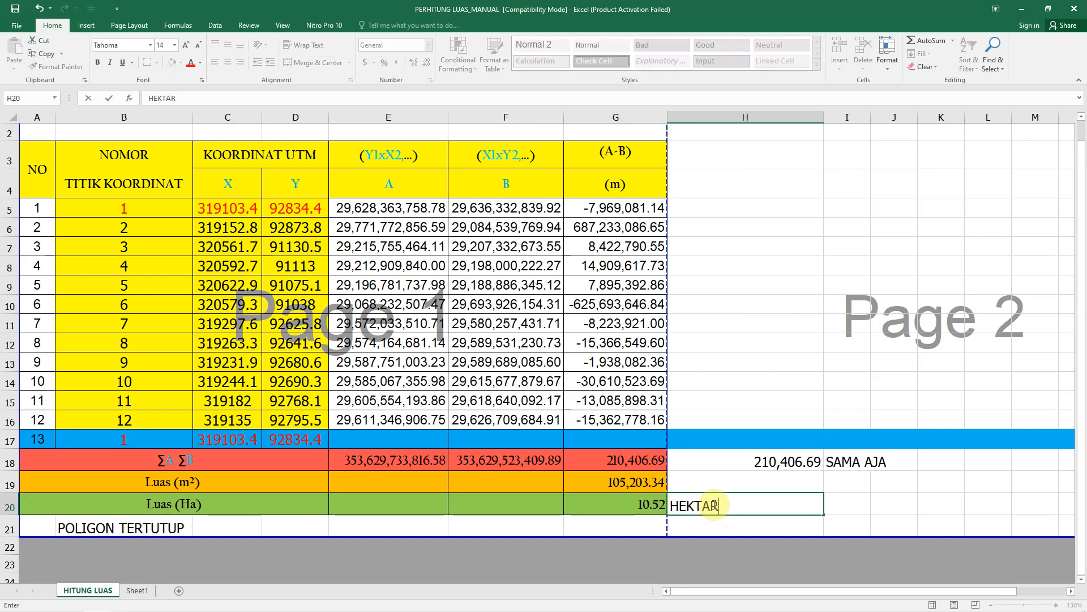
click(635, 560)
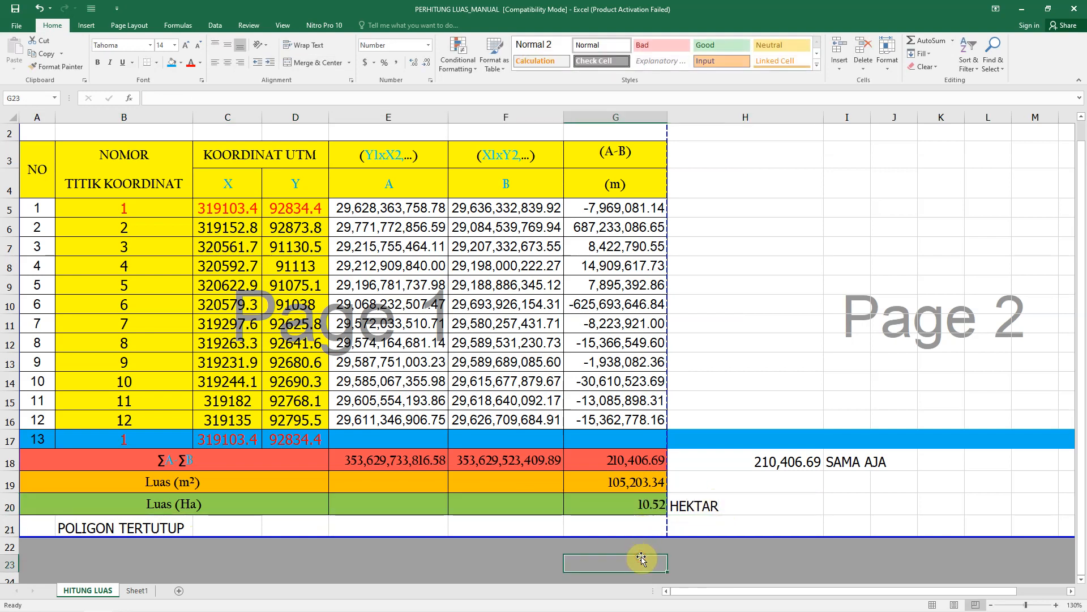
Step: Enter the note "AYO KITA BUKTIKAN DI APLIKASI???" in B22 below the table
scroll(623, 544, down, 2)
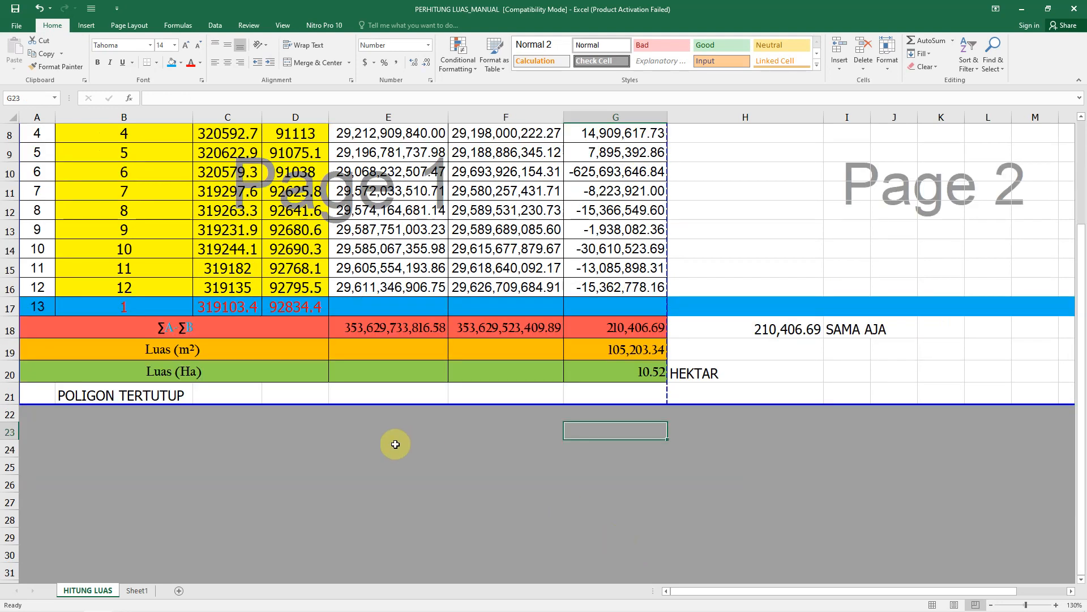
click(143, 419)
text(AYO KITA)
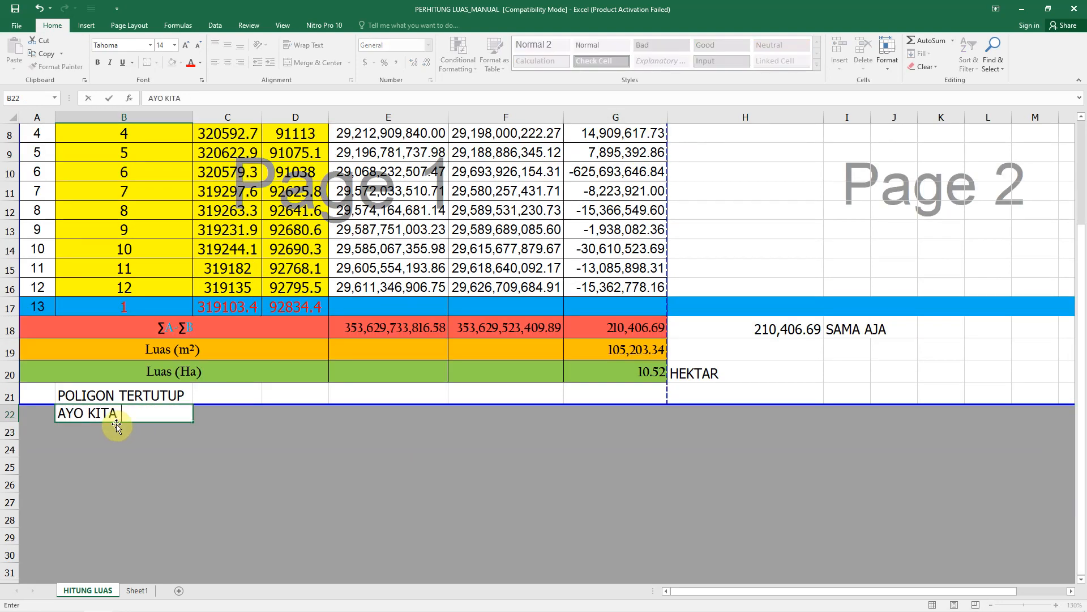
text( BUKTIKAN DI APLI)
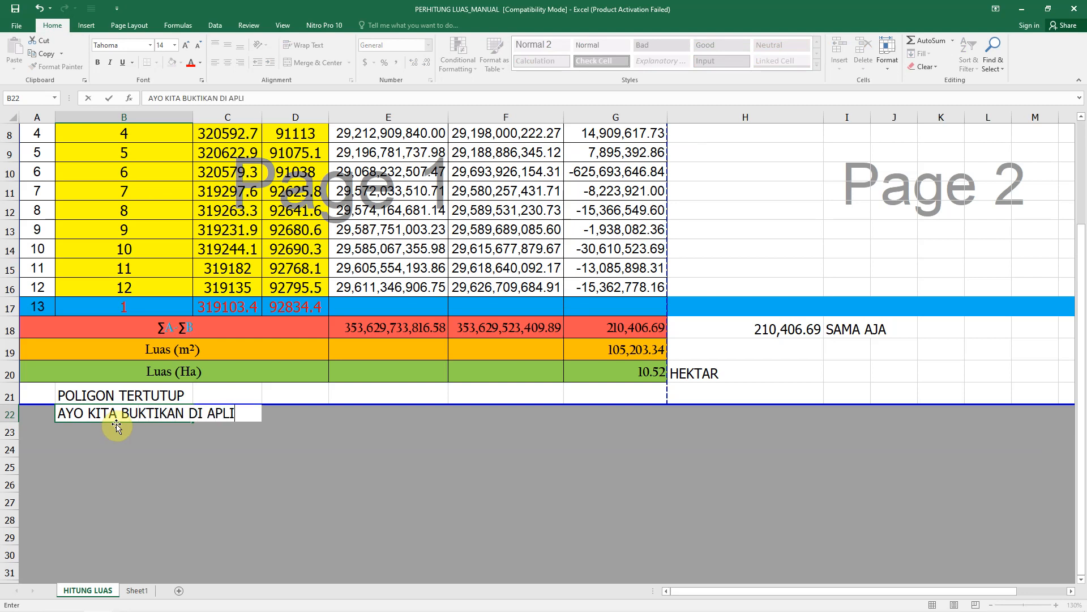
text(KASI???)
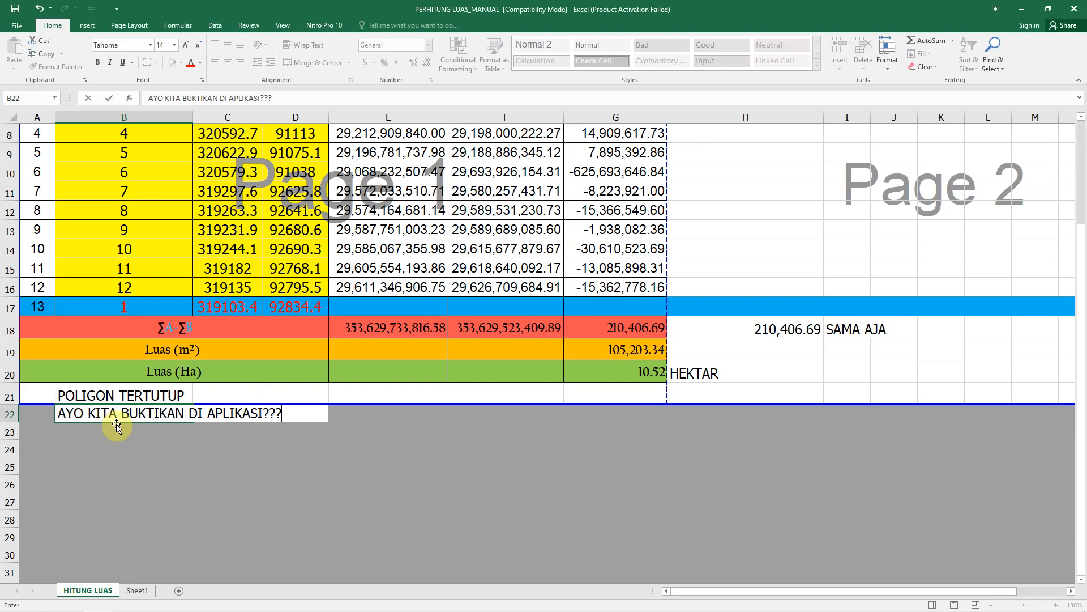
key(Return)
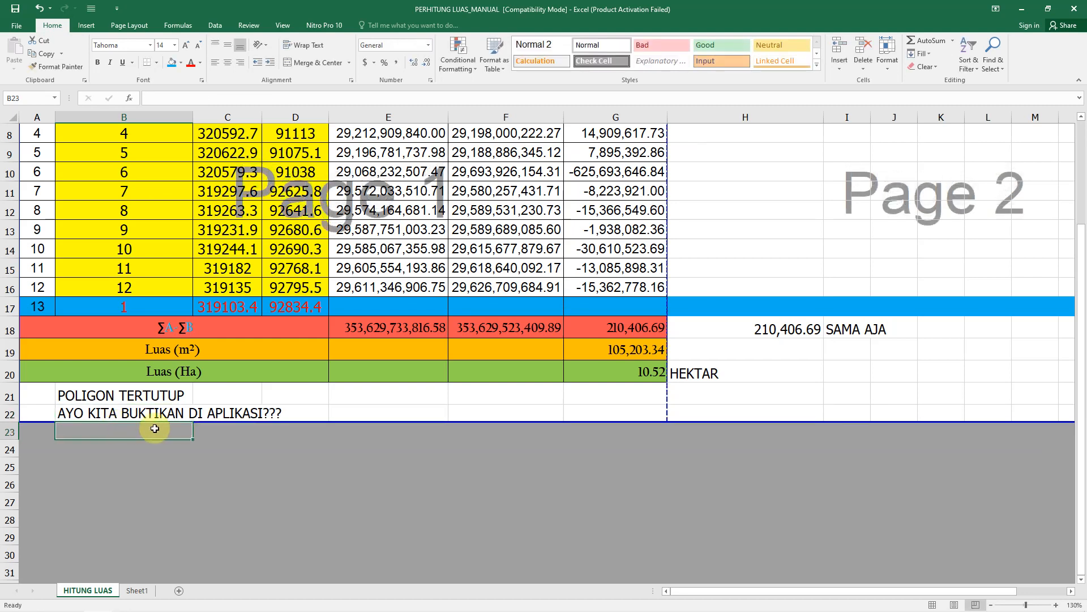
Step: Edit the note in B22 to read "AYO KITA BUKTIKAN DI APLIKASI ArcGis??"
click(152, 414)
click(262, 98)
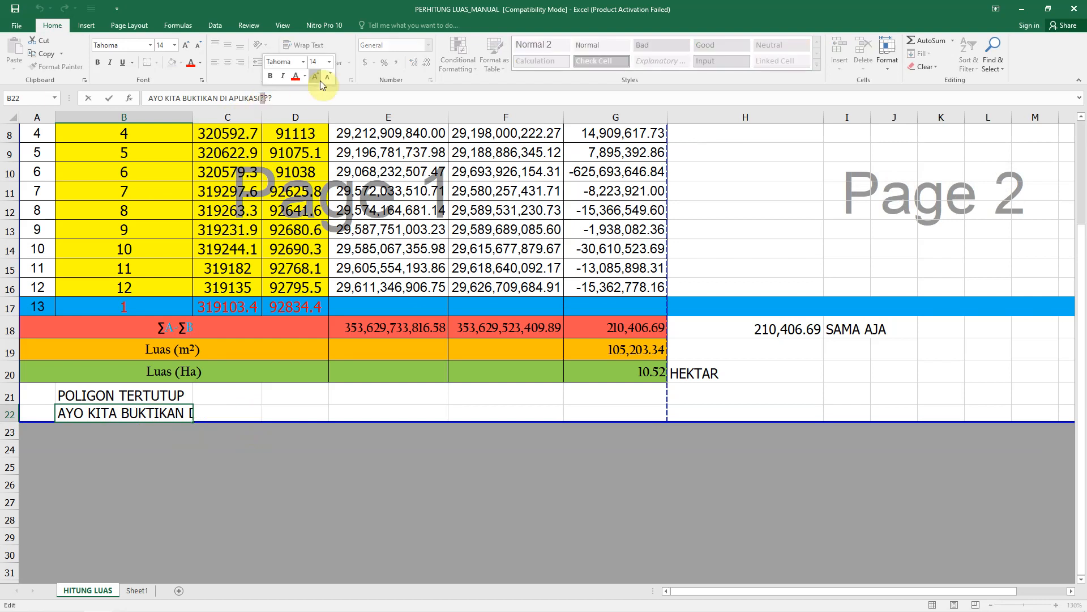
key(BackSpace)
text(AR)
key(BackSpace)
text(rcG)
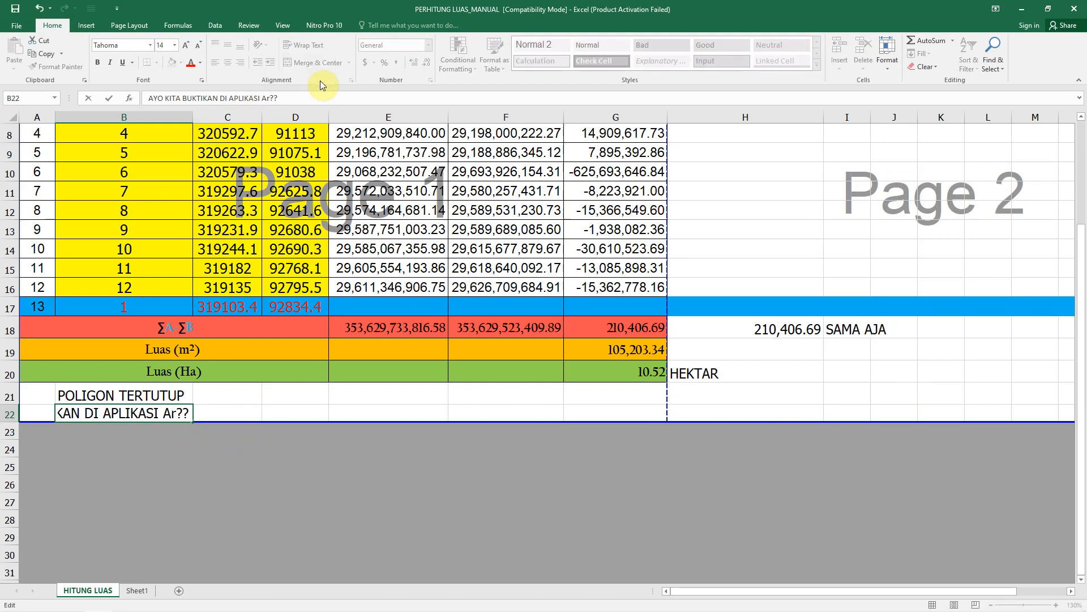
text(is)
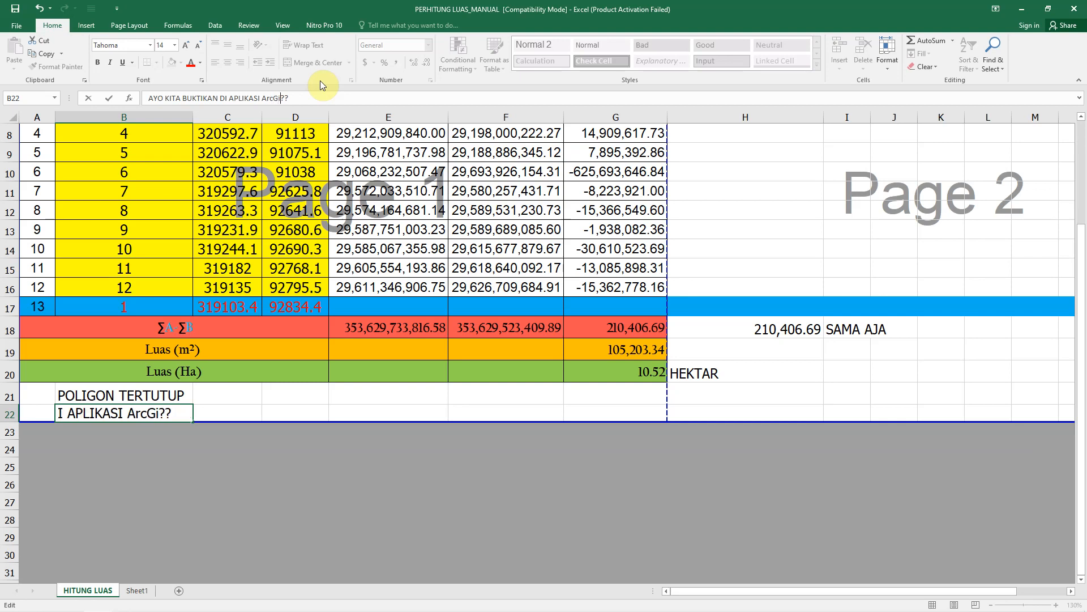
key(Return)
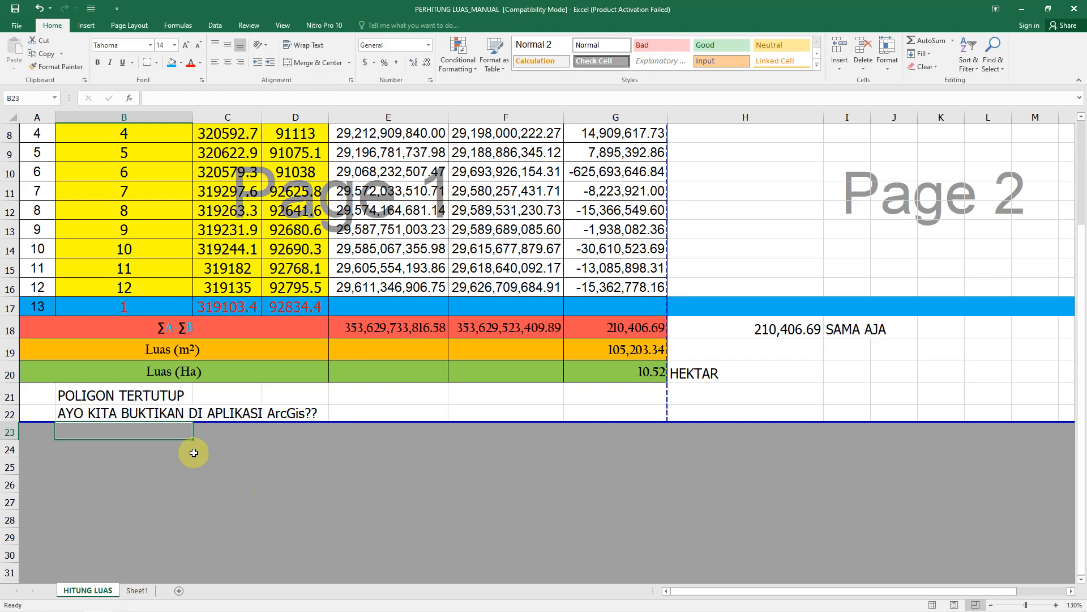
Step: Copy the No, X and Y coordinate table with its headers, A3:C15, from Sheet1
click(137, 590)
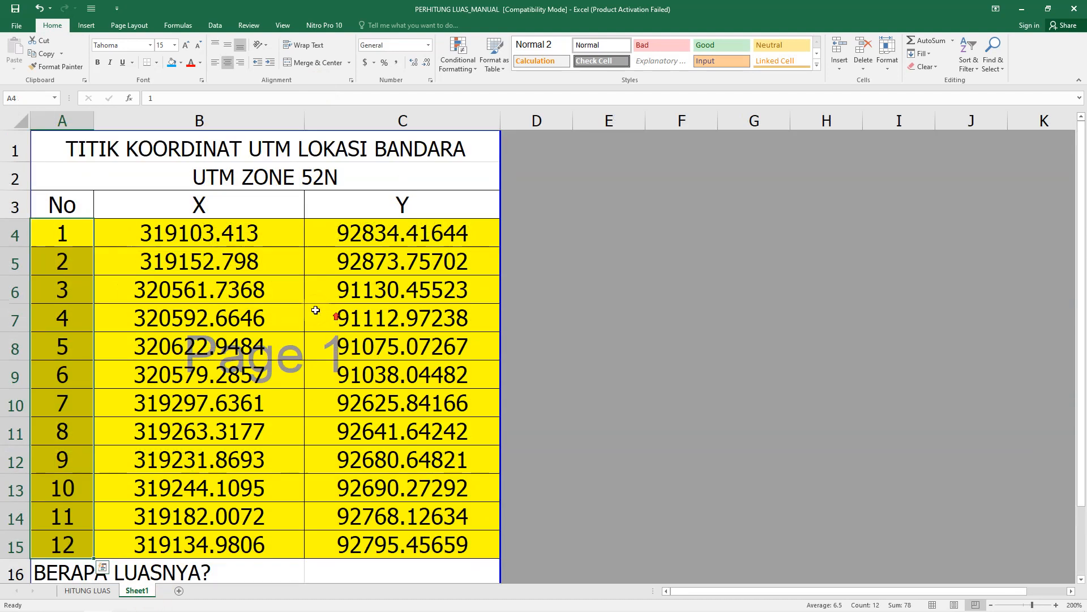
scroll(242, 232, down, 1)
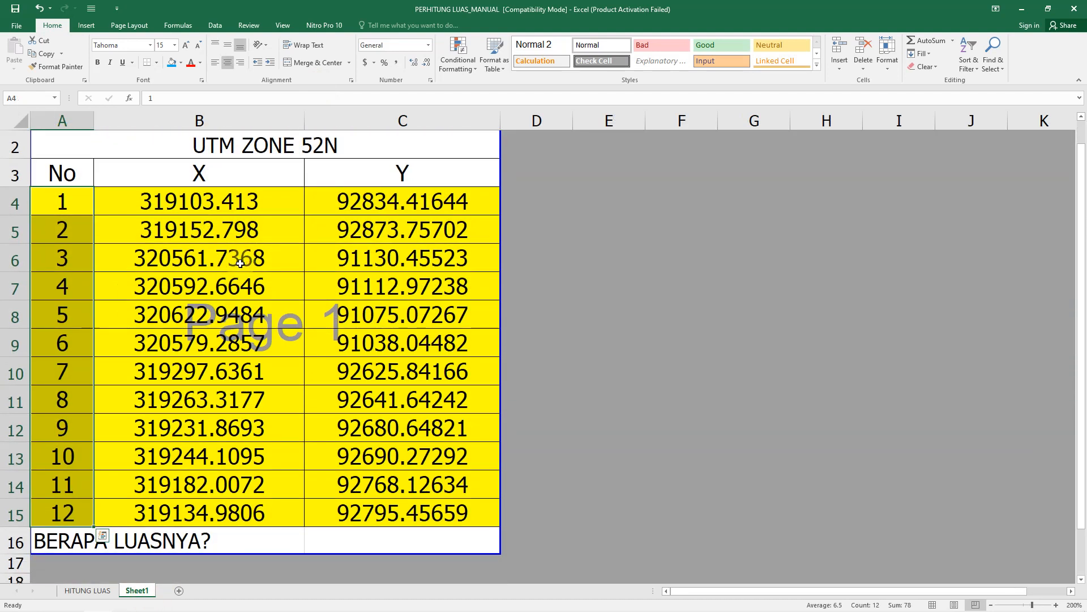
scroll(240, 261, up, 1)
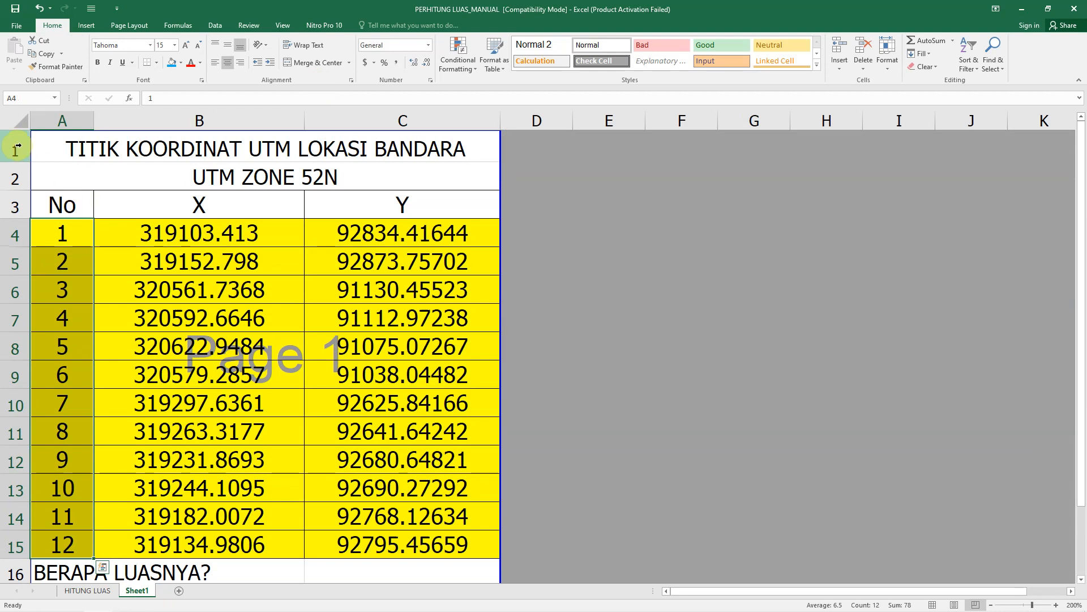
drag(57, 208, 418, 546)
right_click(417, 545)
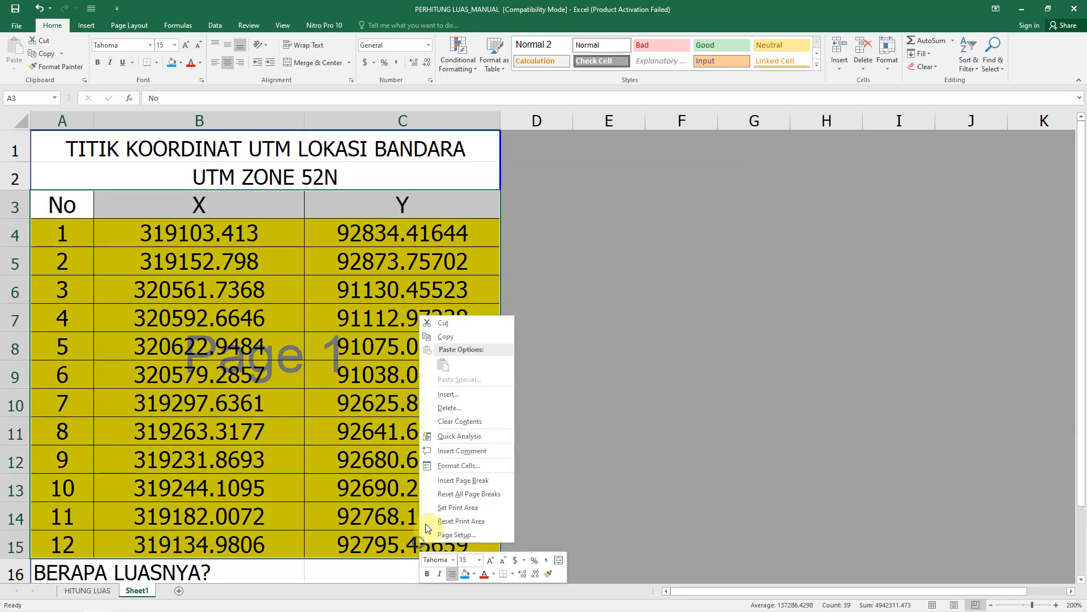
click(450, 337)
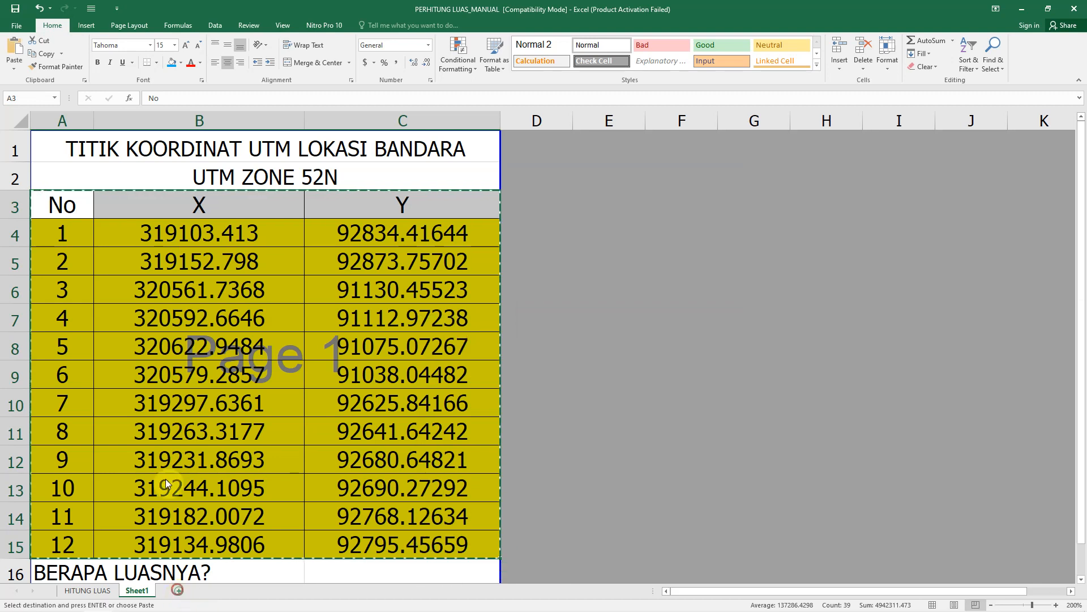
Step: Add a new worksheet and paste the copied coordinate table at A1
click(177, 593)
right_click(42, 122)
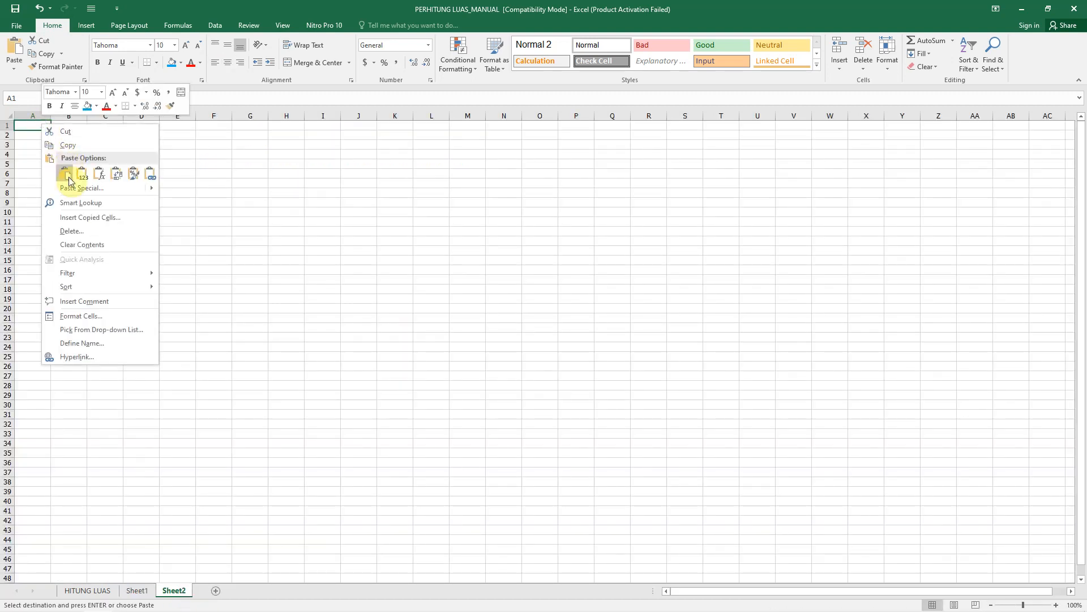
click(65, 174)
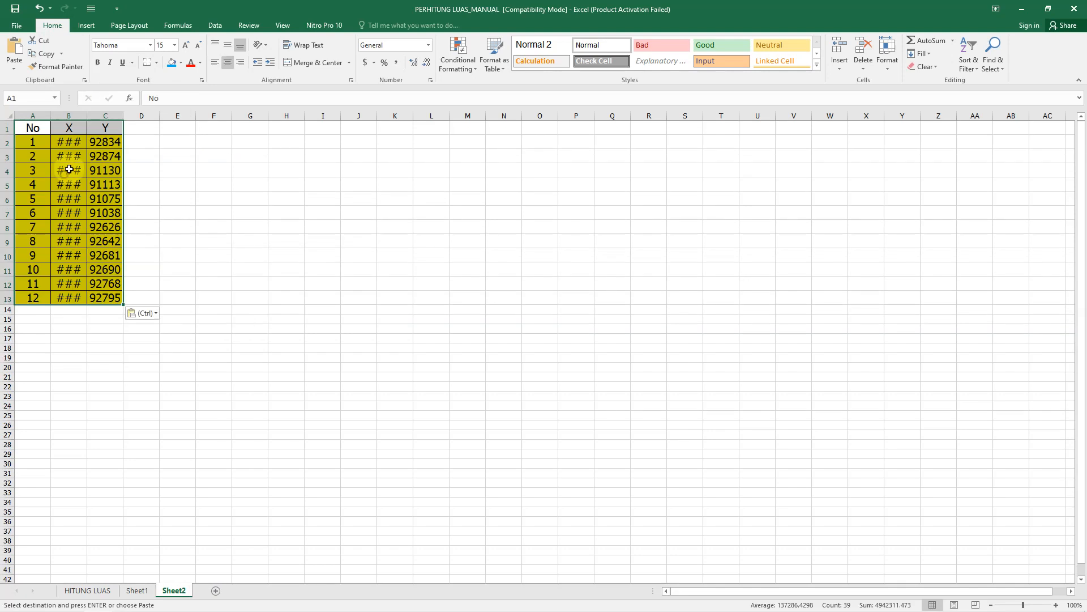
Step: Fit the widths of columns B and C to their coordinate values on the new sheet
double_click(86, 116)
double_click(145, 116)
Step: Rename the new worksheet as "koordinat cek luas" and save the workbook
right_click(174, 592)
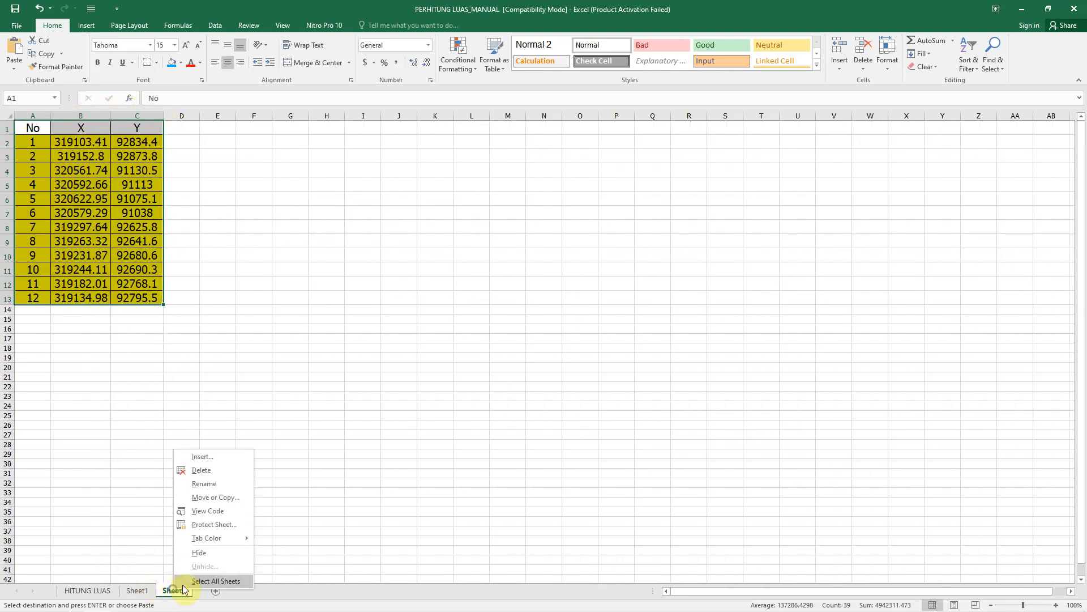
click(221, 484)
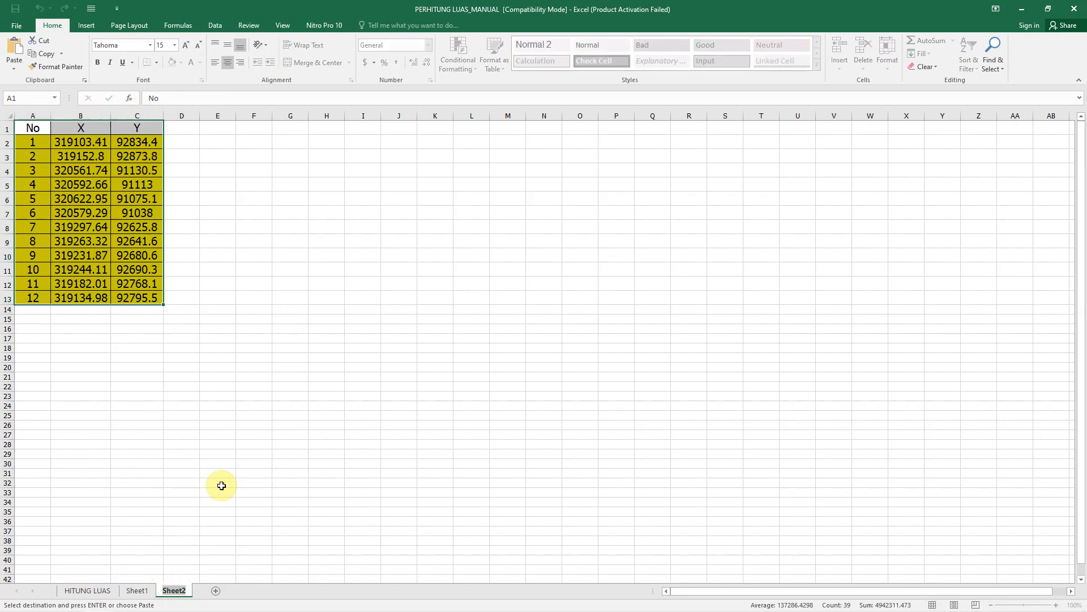
text(koordinat cek luas)
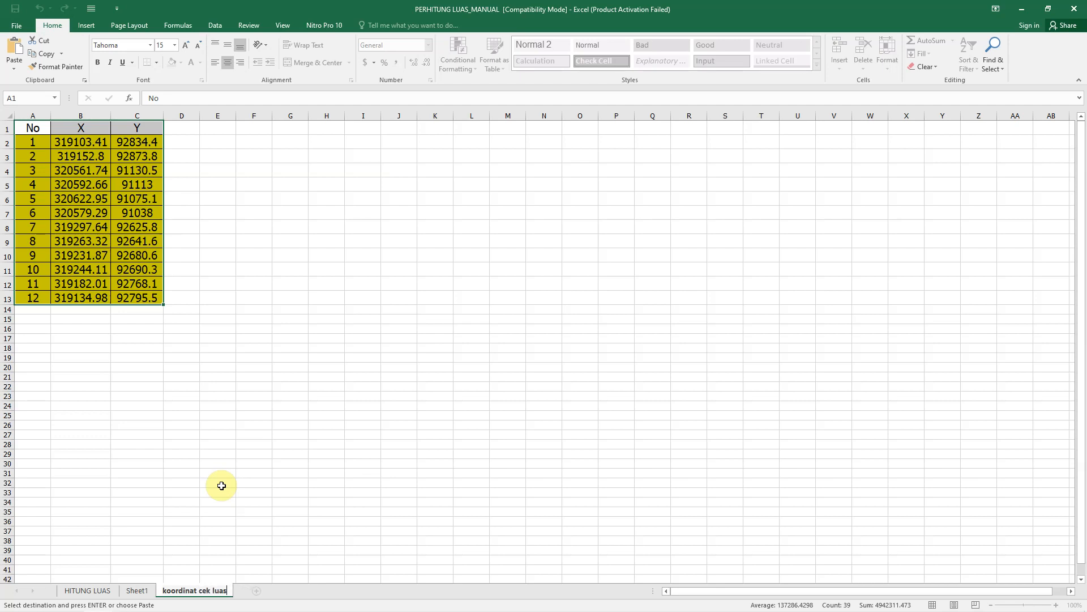
click(222, 485)
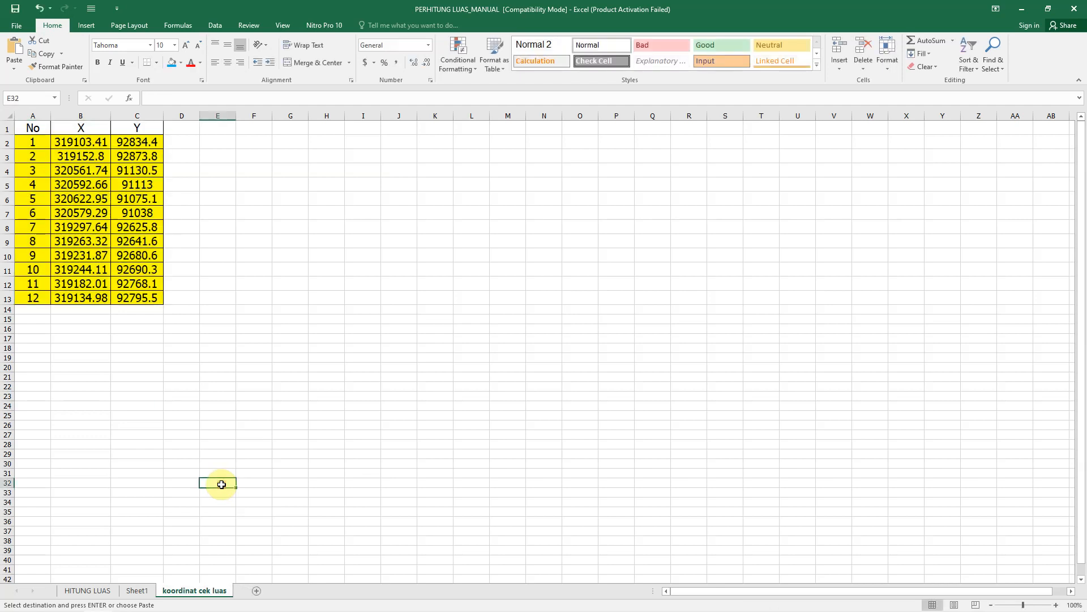
click(25, 26)
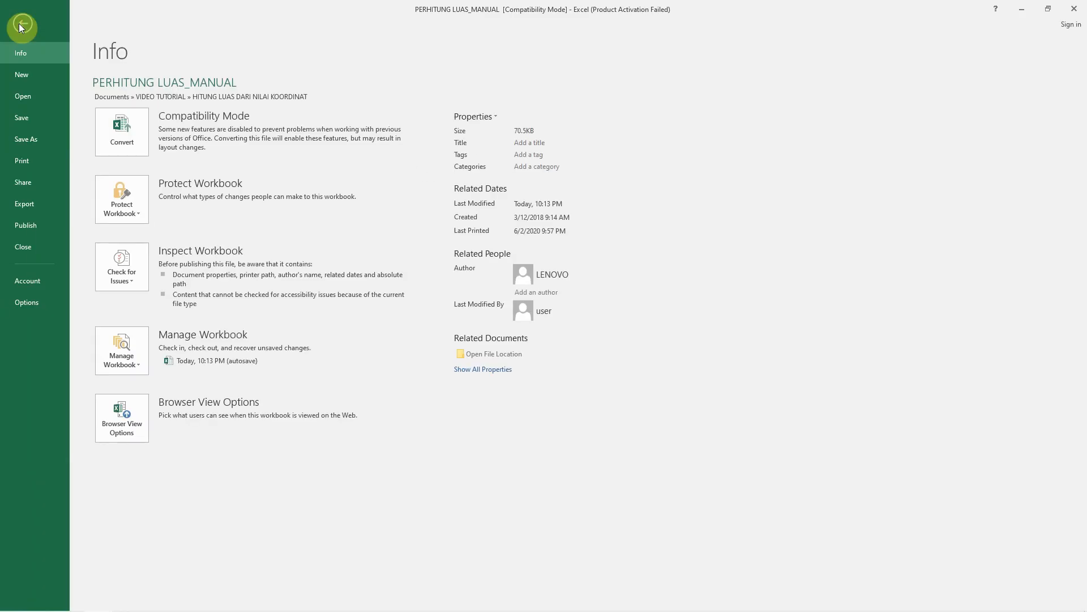
click(32, 117)
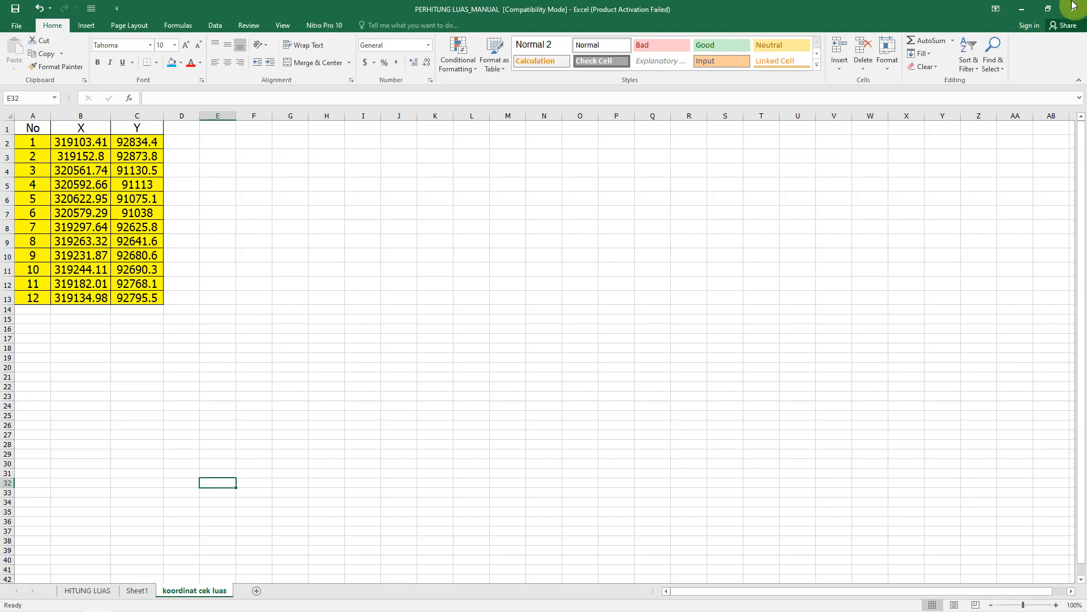
Step: On the HITUNG LUAS sheet, enter the note "hasilnya 10.52 hektar" in I20
click(78, 591)
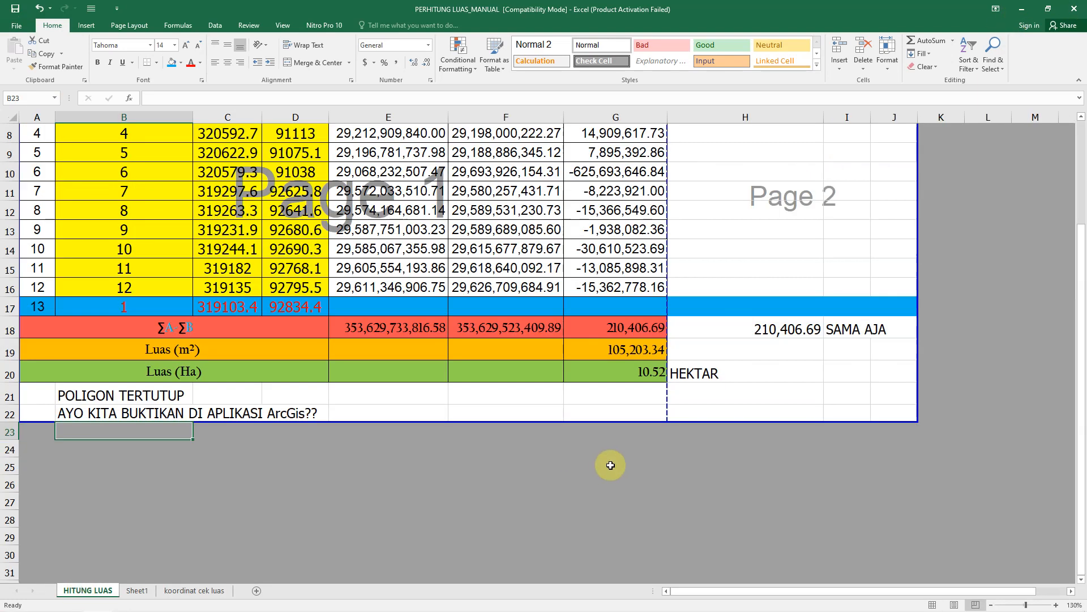
click(649, 371)
click(641, 453)
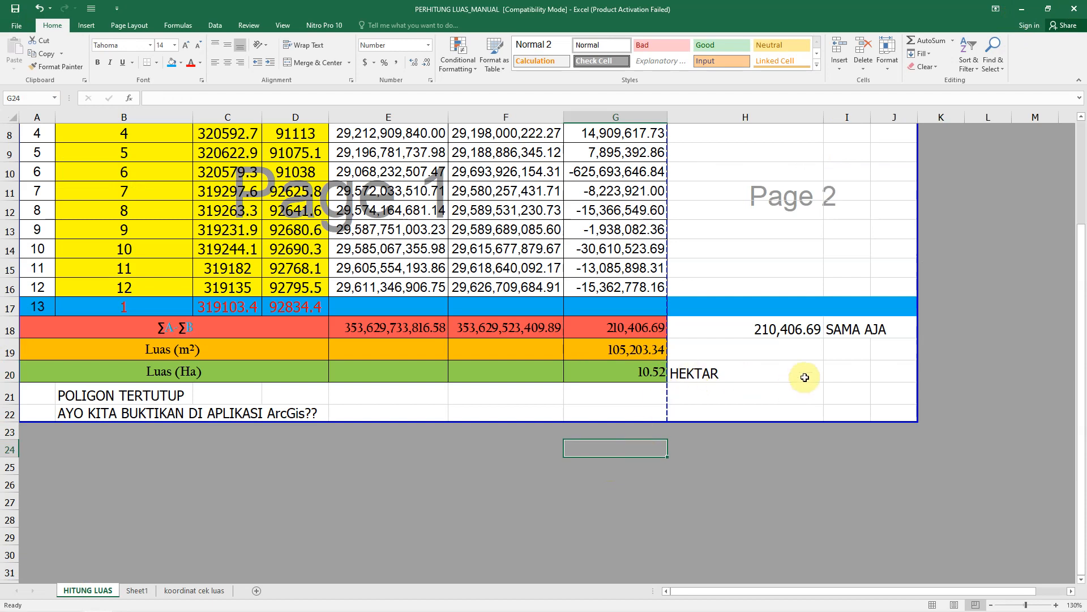
click(840, 373)
text(ina)
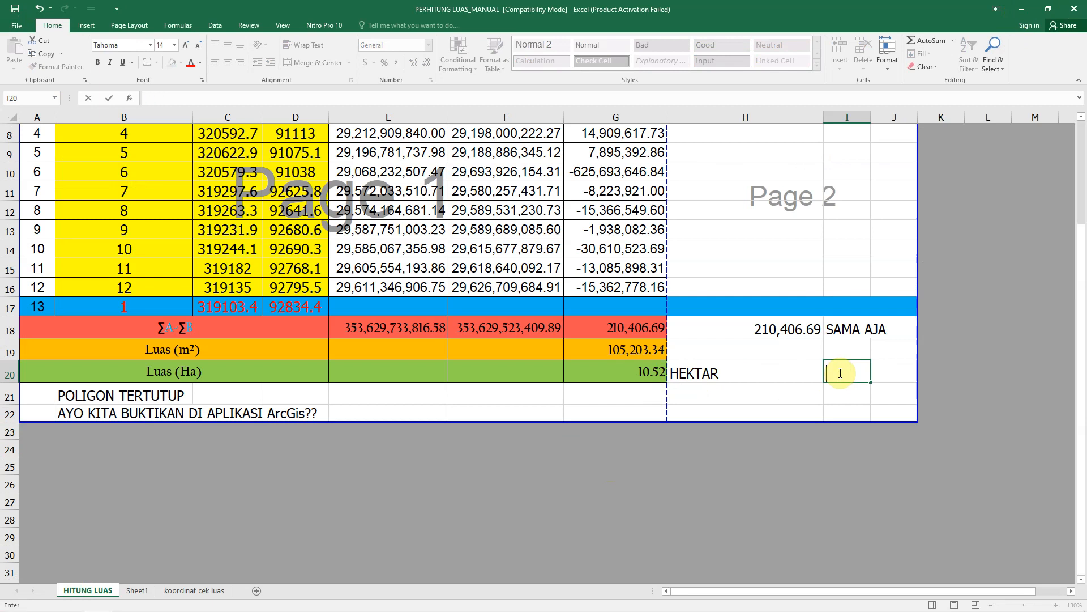
text(ilnya )
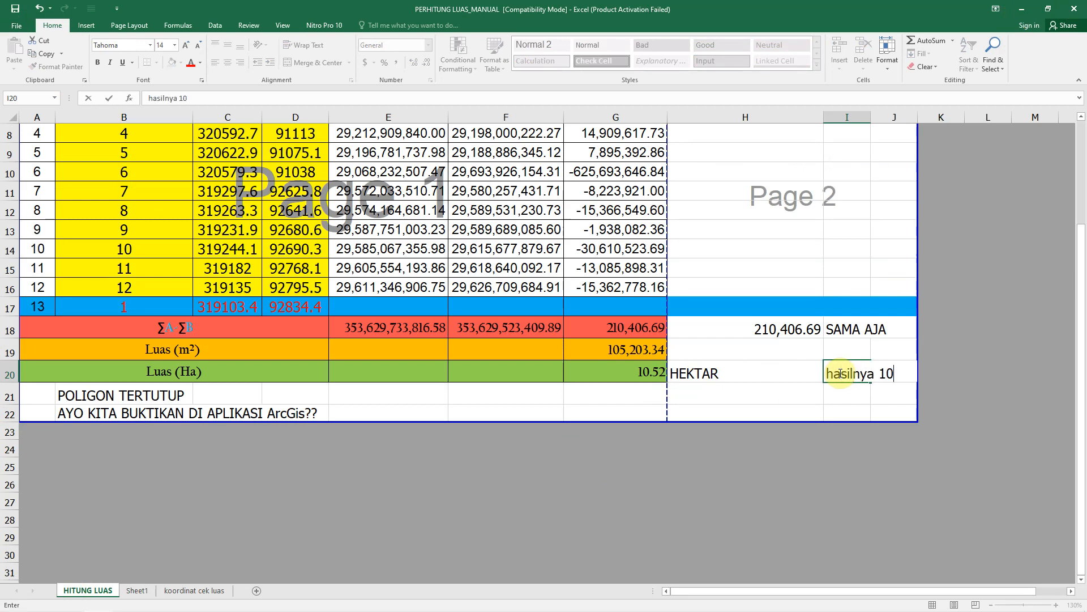
text(10.52 hektar)
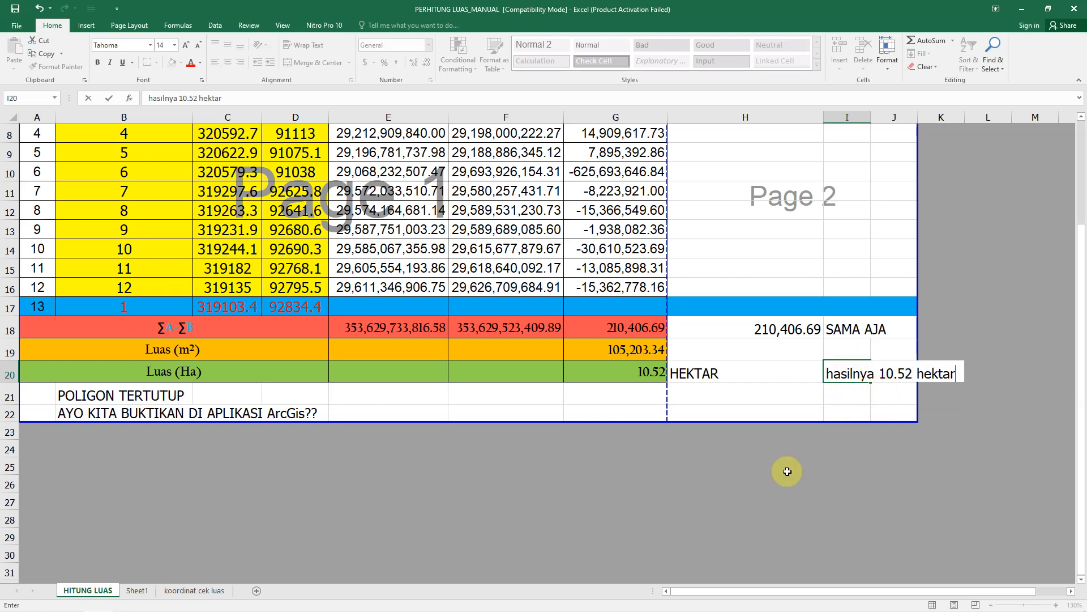
Step: Enter "ayo kita buktikan" in I21 and save the workbook
click(857, 395)
text(ayo kita buktikan)
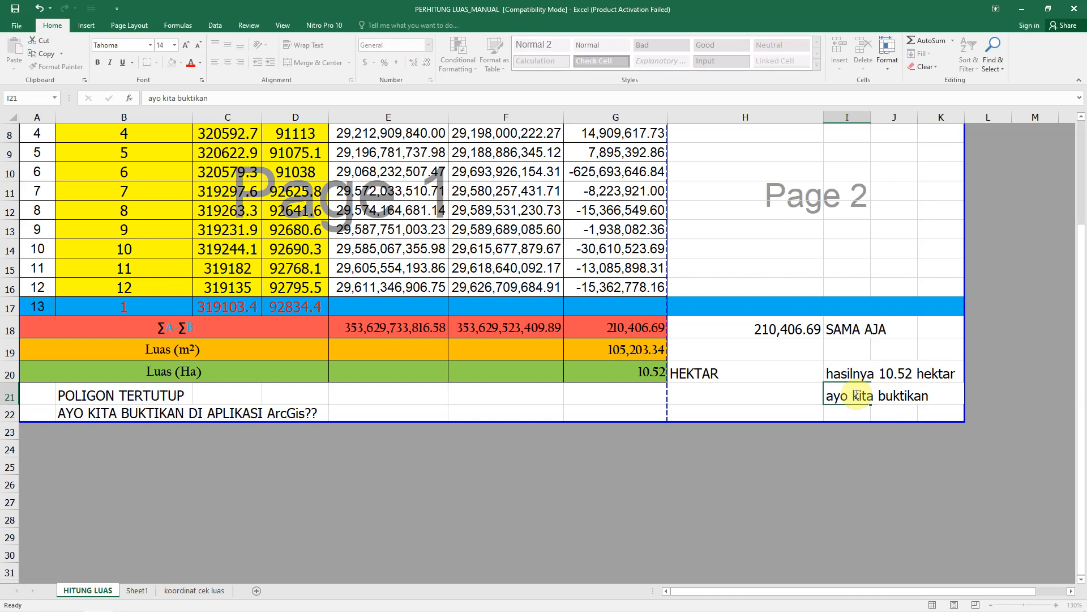
key(Return)
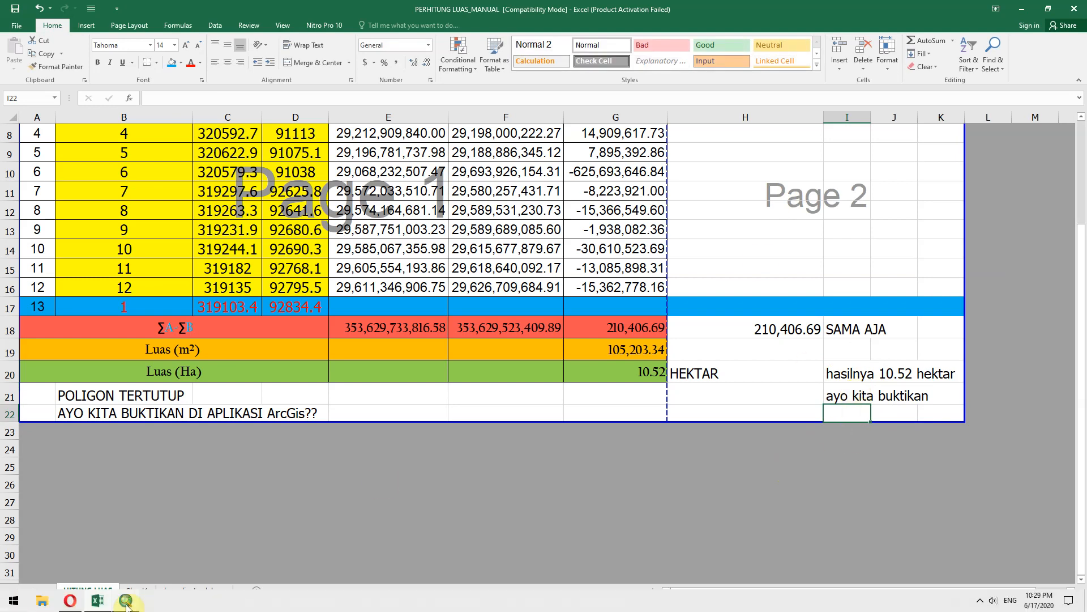
click(23, 22)
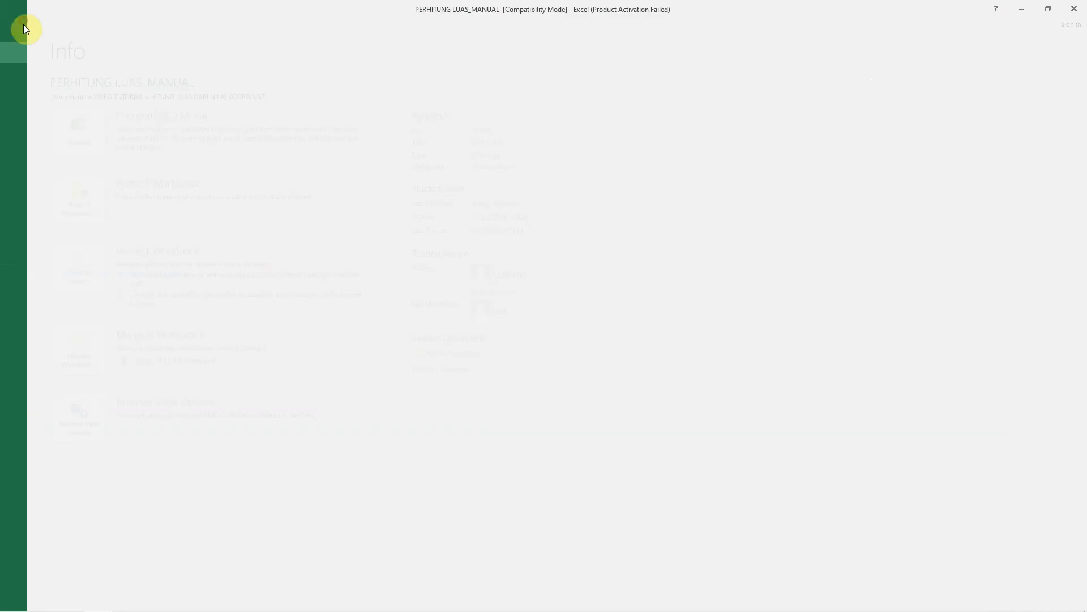
click(31, 118)
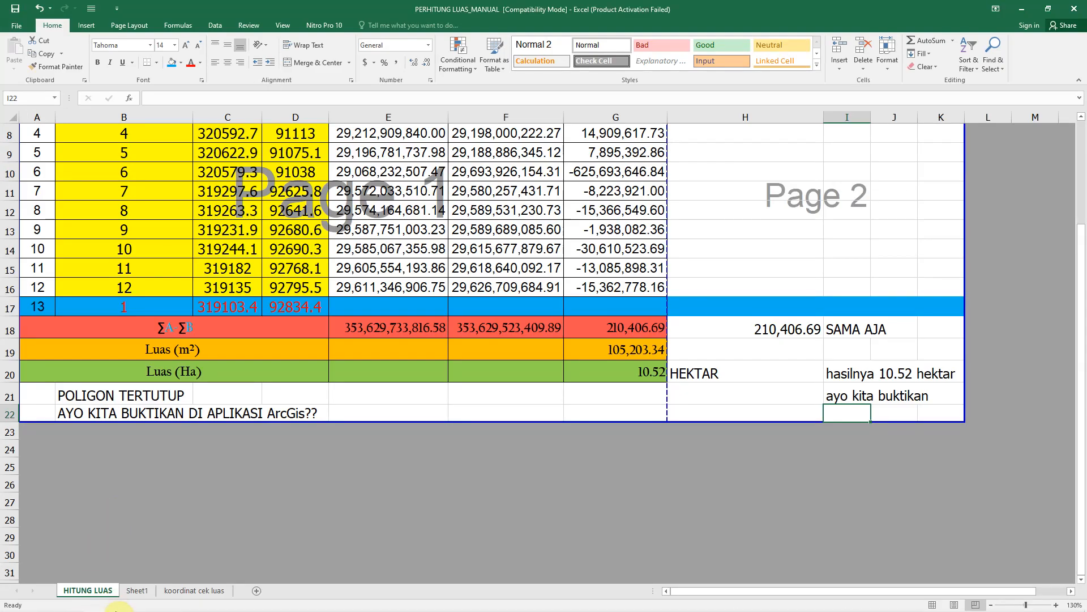
Step: Switch to ArcMap and choose the 'koordinat cek luas$' table from PERHITUNG LUAS_MANUAL.xls as the source for Add XY Data
click(126, 605)
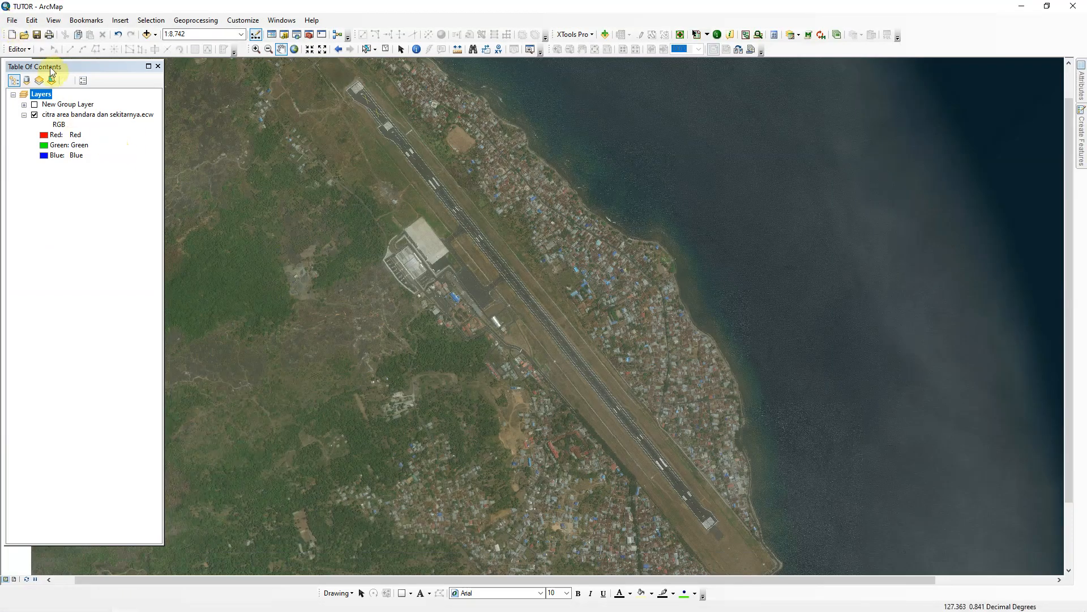
click(24, 115)
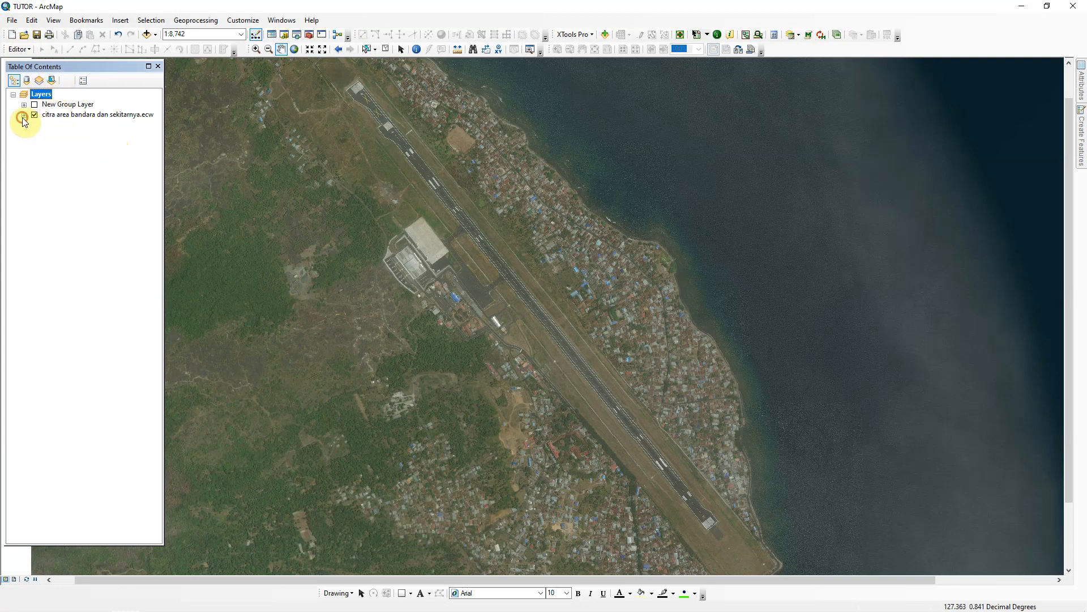
click(14, 23)
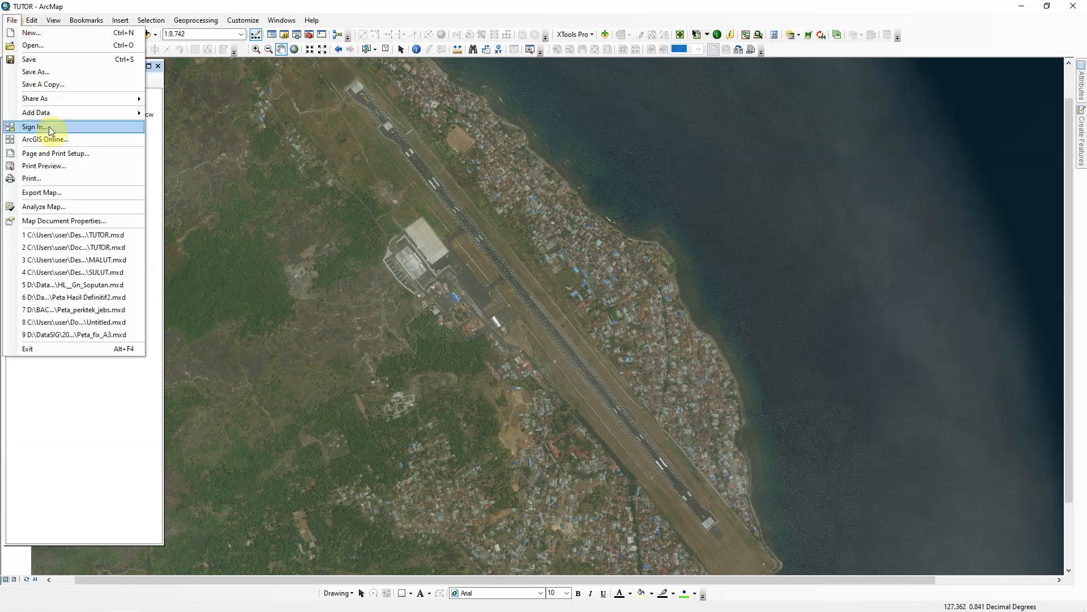
mouse_move(49, 115)
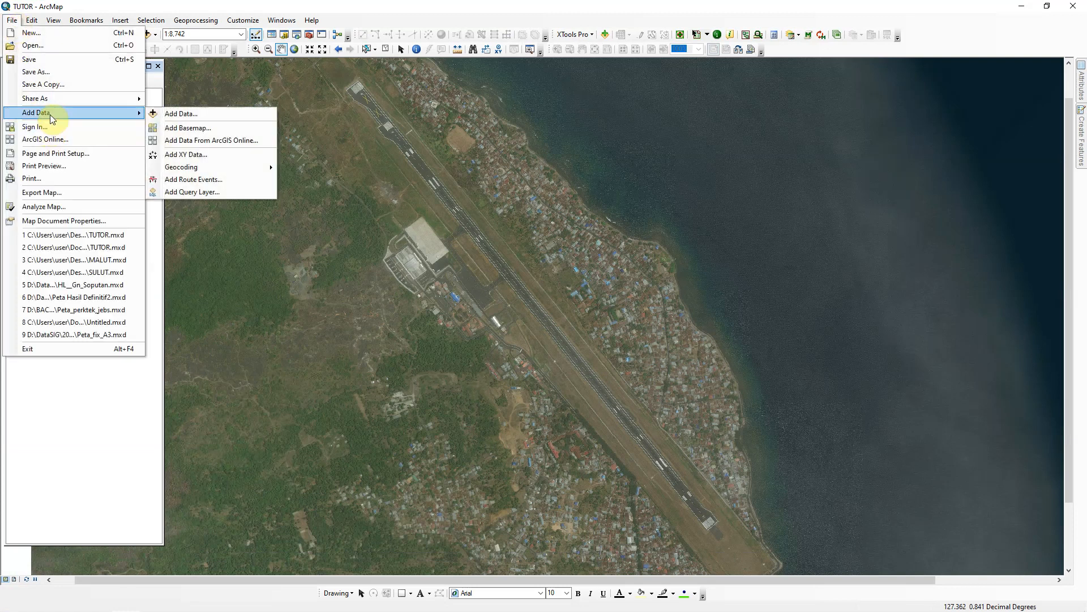
click(184, 154)
click(628, 211)
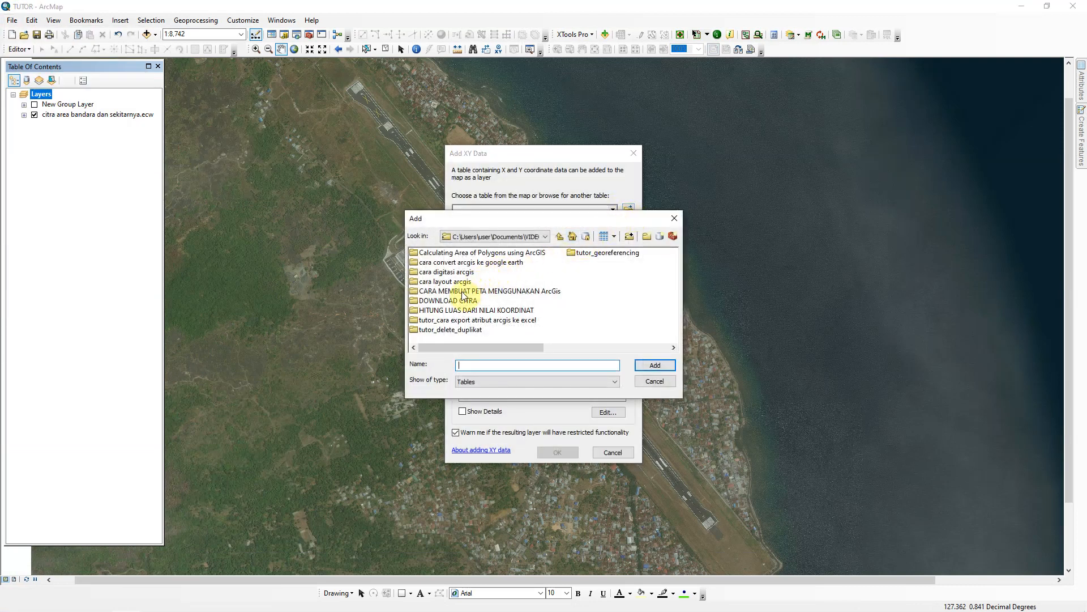
double_click(468, 312)
click(469, 253)
double_click(469, 253)
click(459, 273)
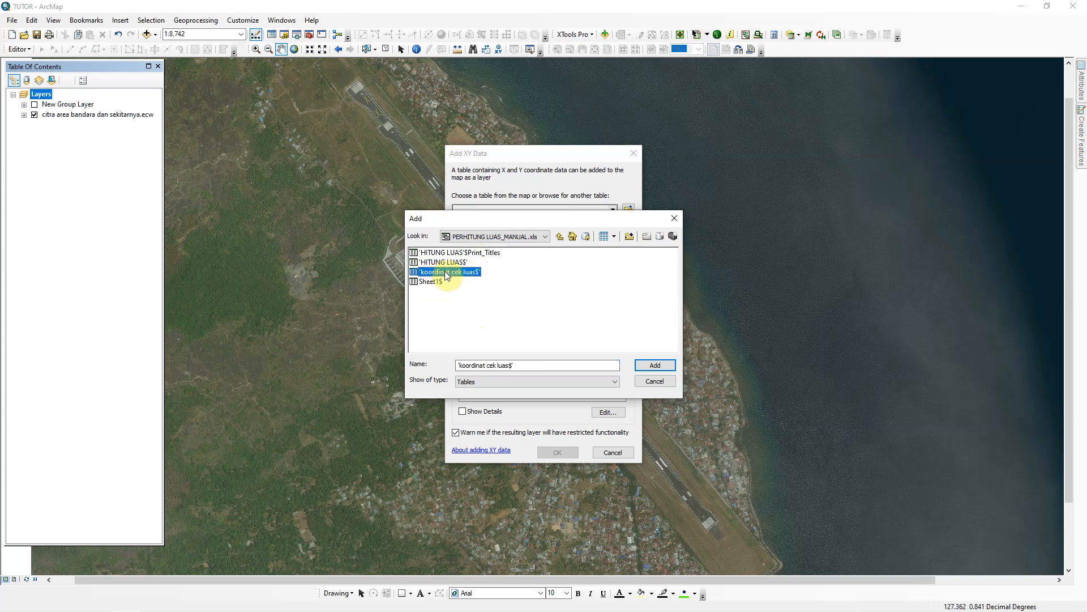
click(656, 369)
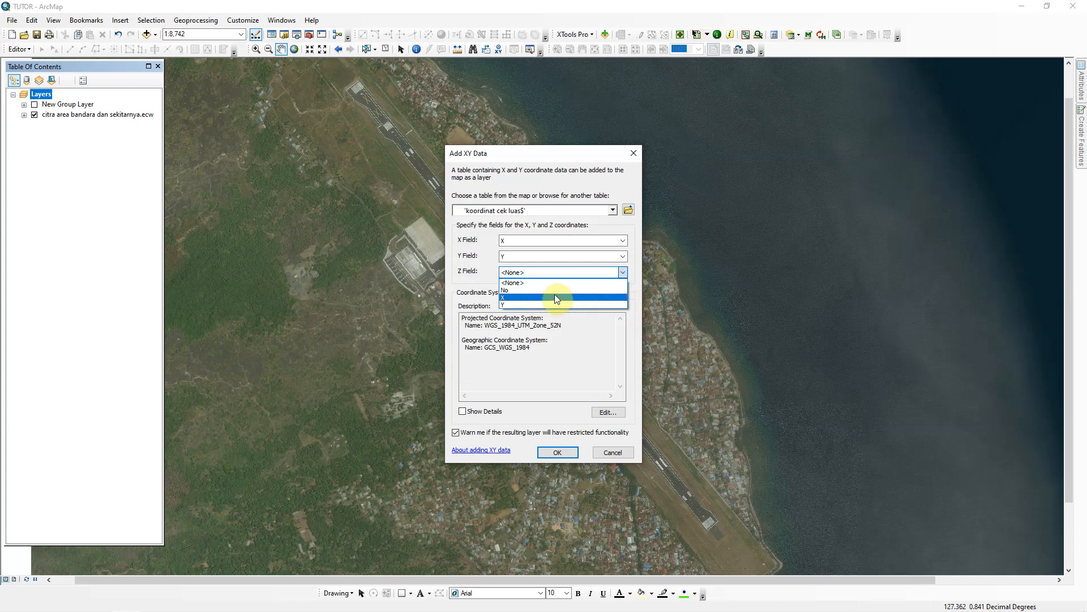
Step: Set the Z field to No, choose WGS 1984 UTM Zone 52N, and add the XY points to the map
click(552, 290)
click(608, 412)
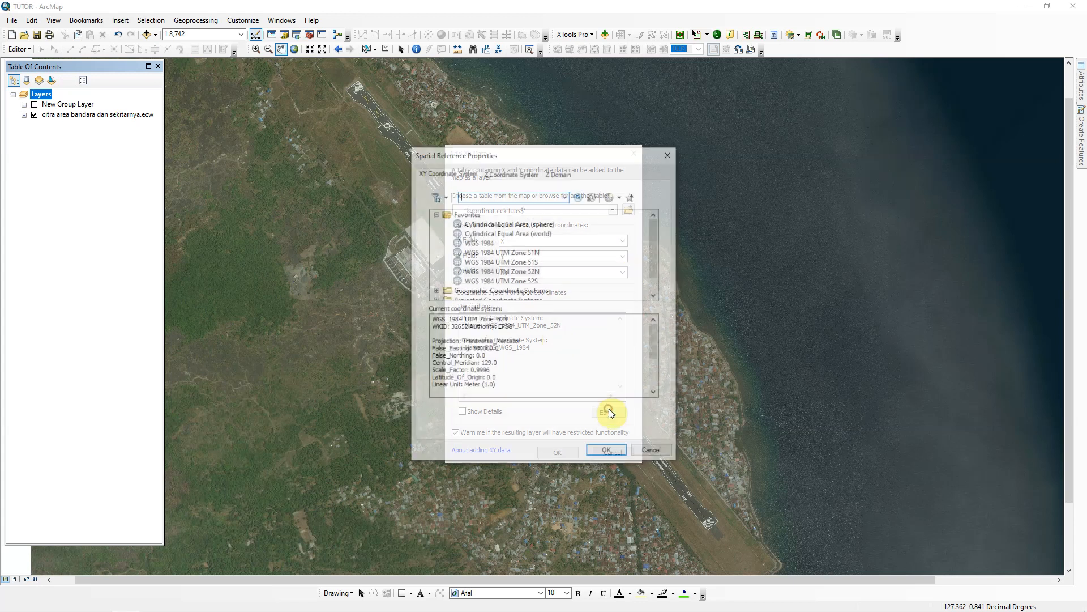
click(521, 276)
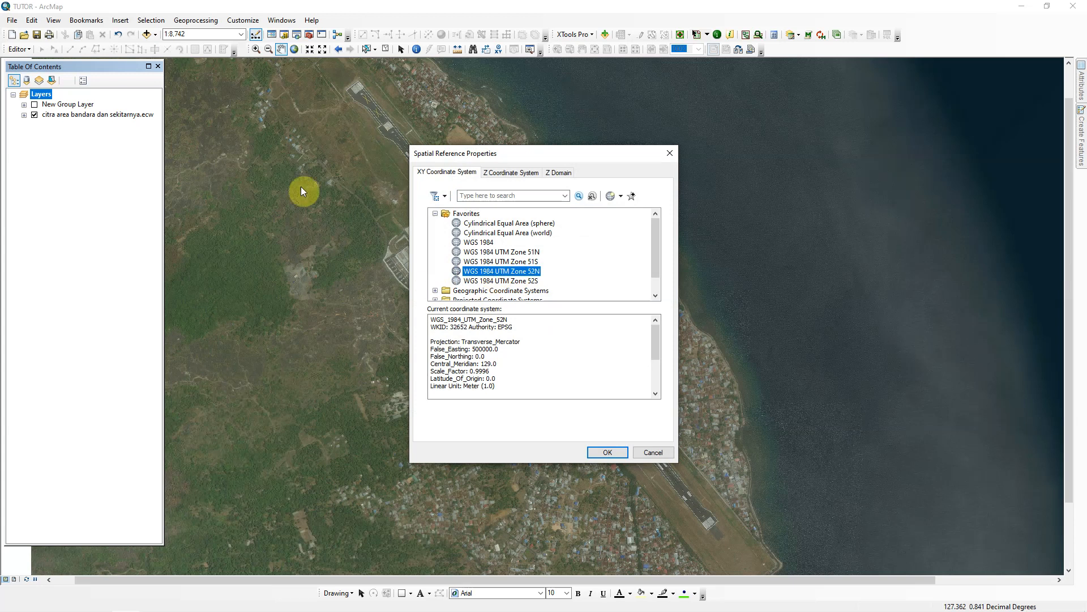
click(609, 452)
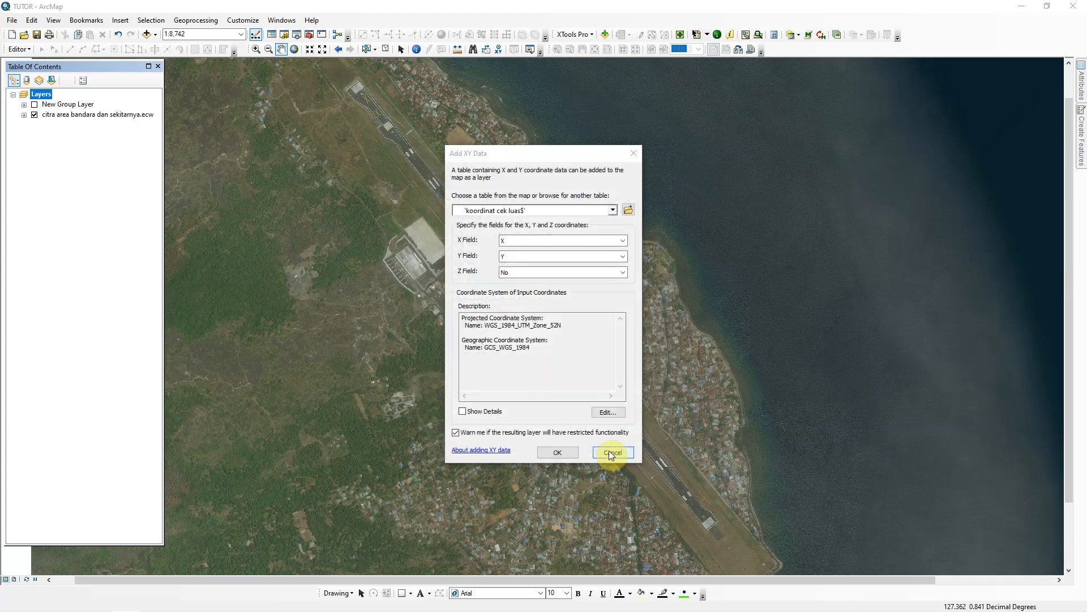
click(568, 456)
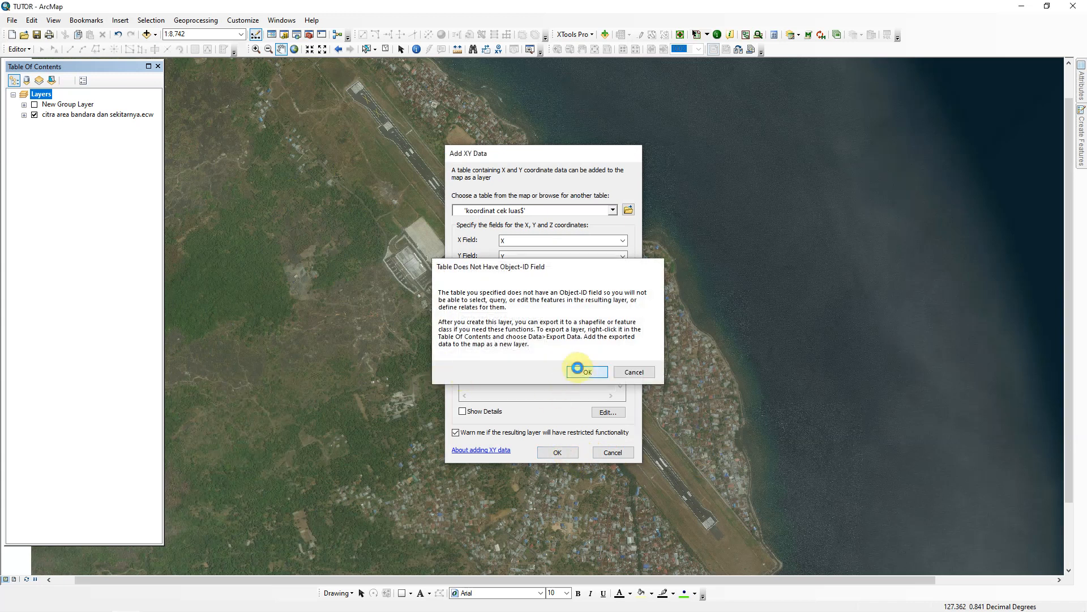
click(579, 371)
Step: Apply the coordinate system selection in the properties of the Layers data frame
right_click(43, 99)
click(79, 343)
click(529, 266)
click(567, 482)
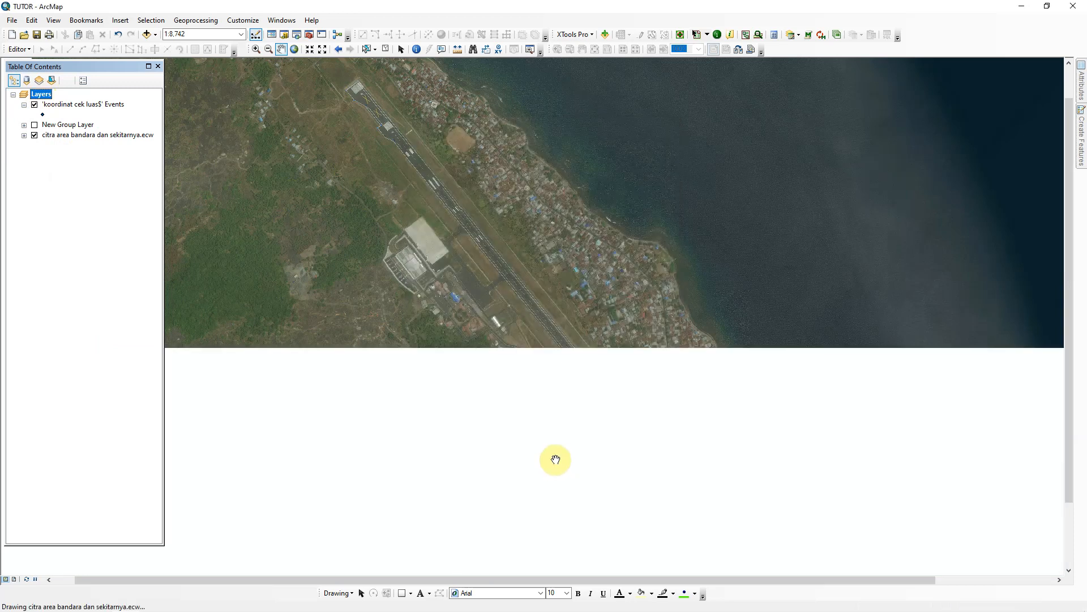
Step: Start exporting the 'koordinat cek luas$' Events layer, with HITUNG LUAS DARI NILAI KOORDINAT as the output folder
click(84, 106)
right_click(81, 106)
mouse_move(170, 341)
click(285, 352)
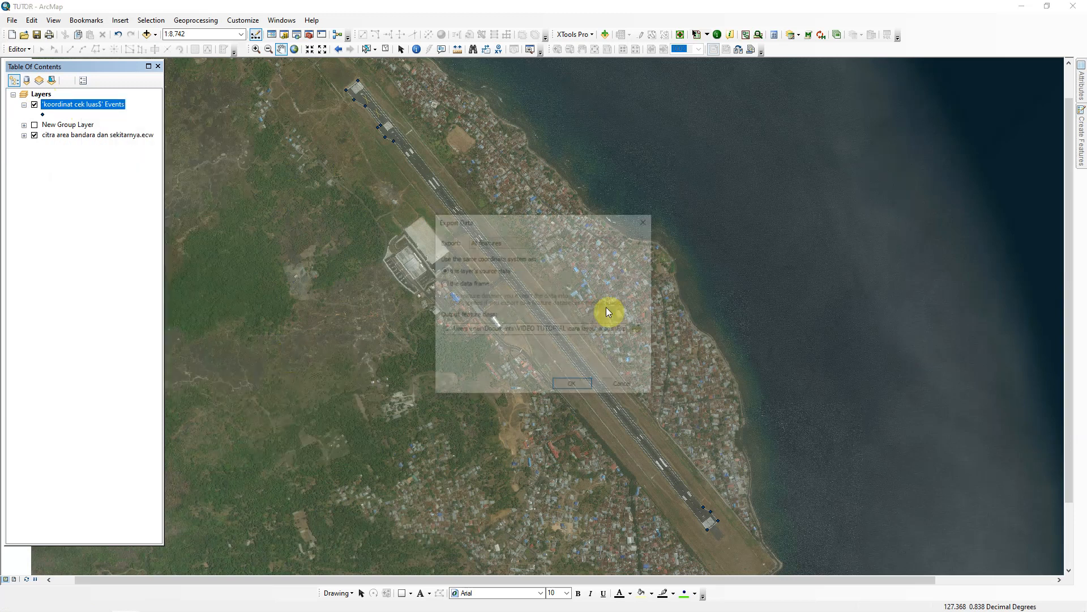
click(640, 330)
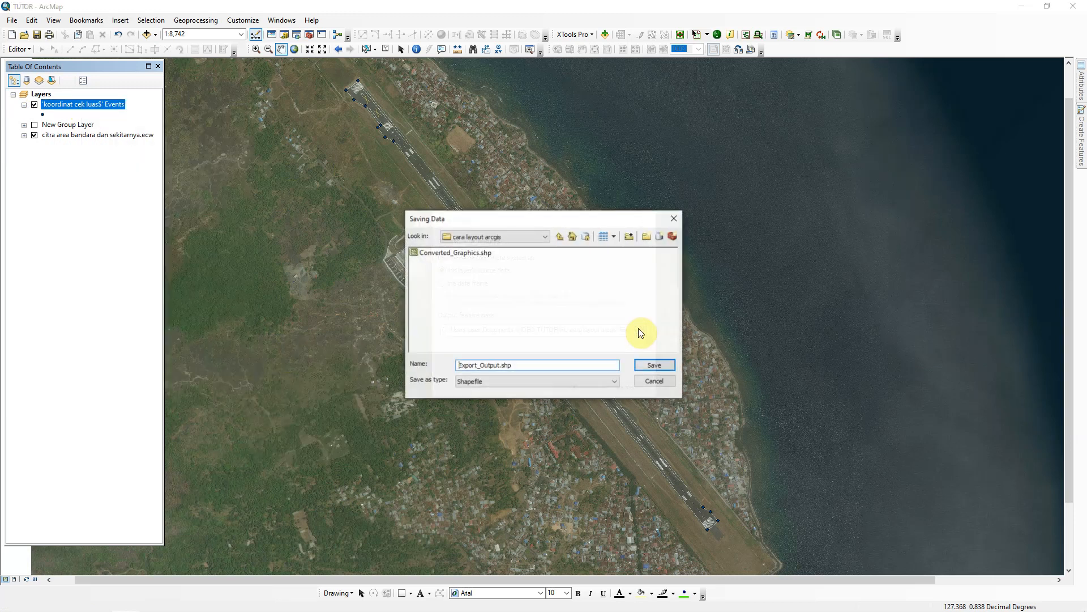
click(560, 236)
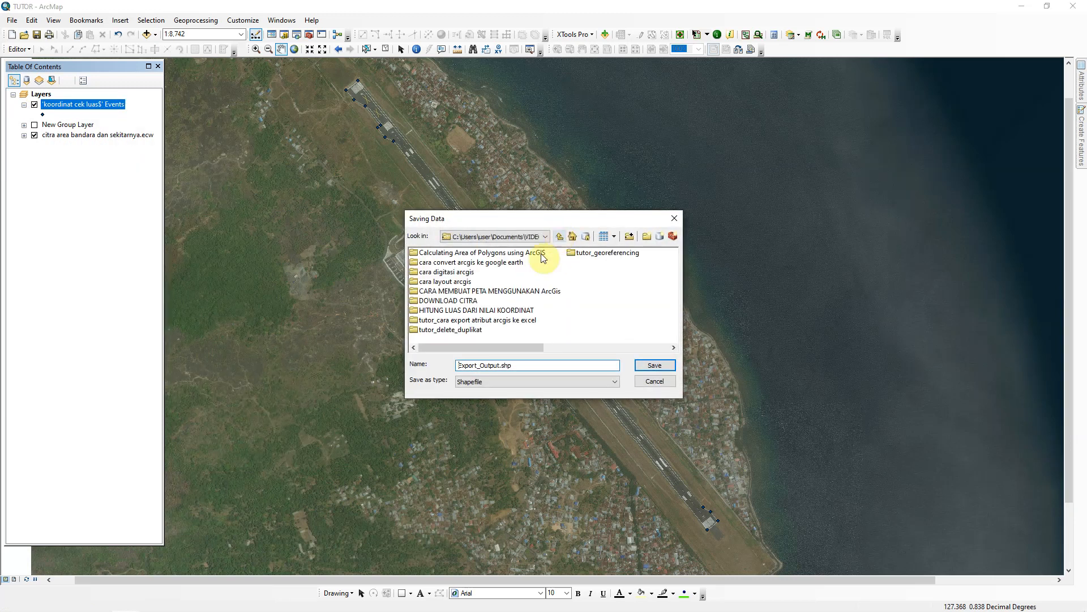
double_click(472, 310)
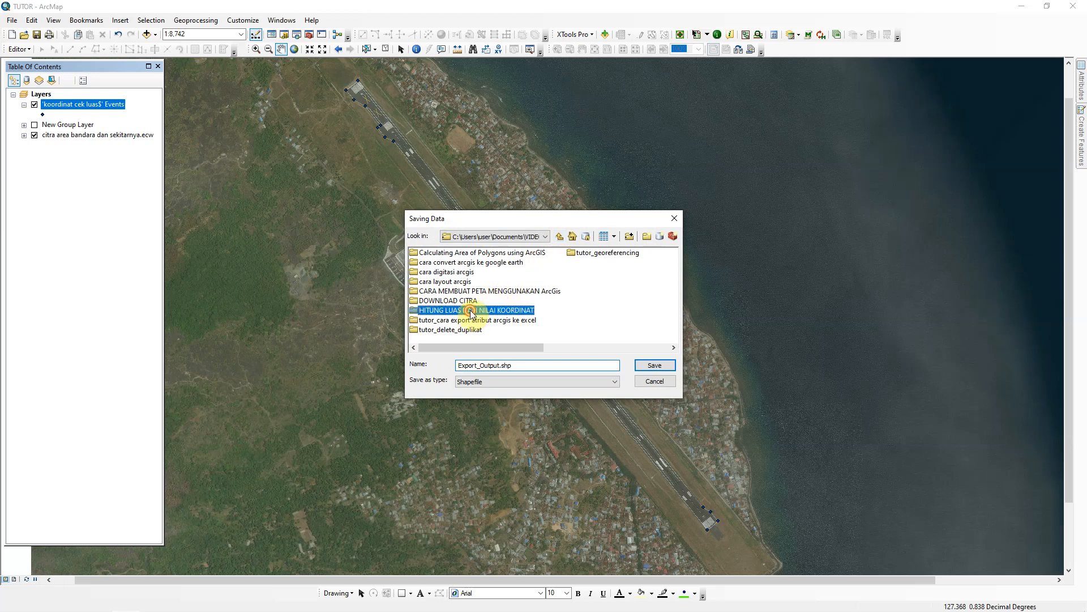
Step: Name the output shapefile titik_koordinat_lapangan and save it as the export target
double_click(517, 365)
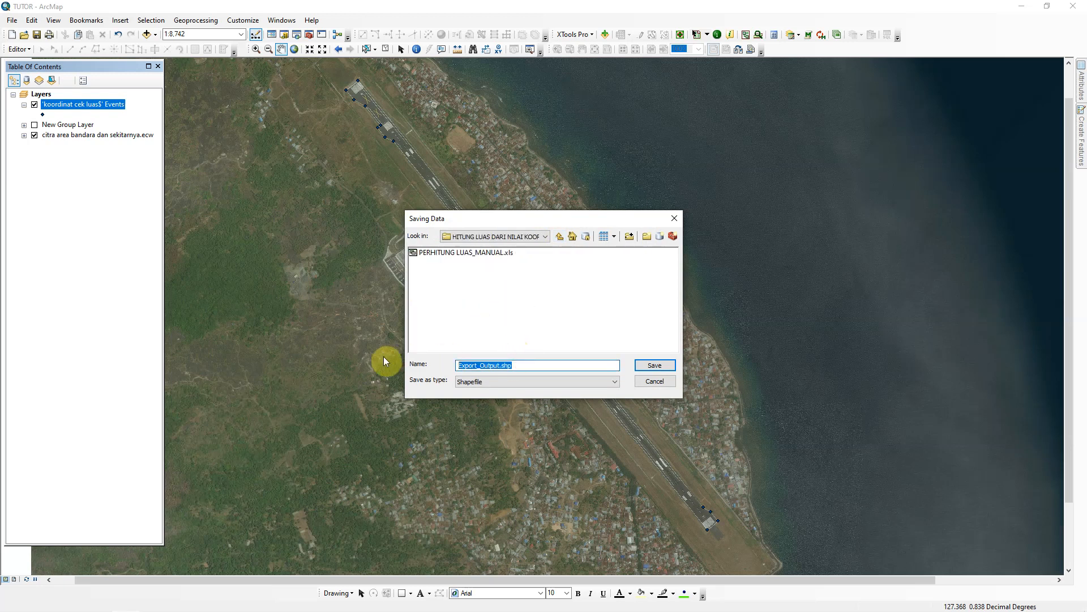
text(titik)
text(_koordinat_lapangan)
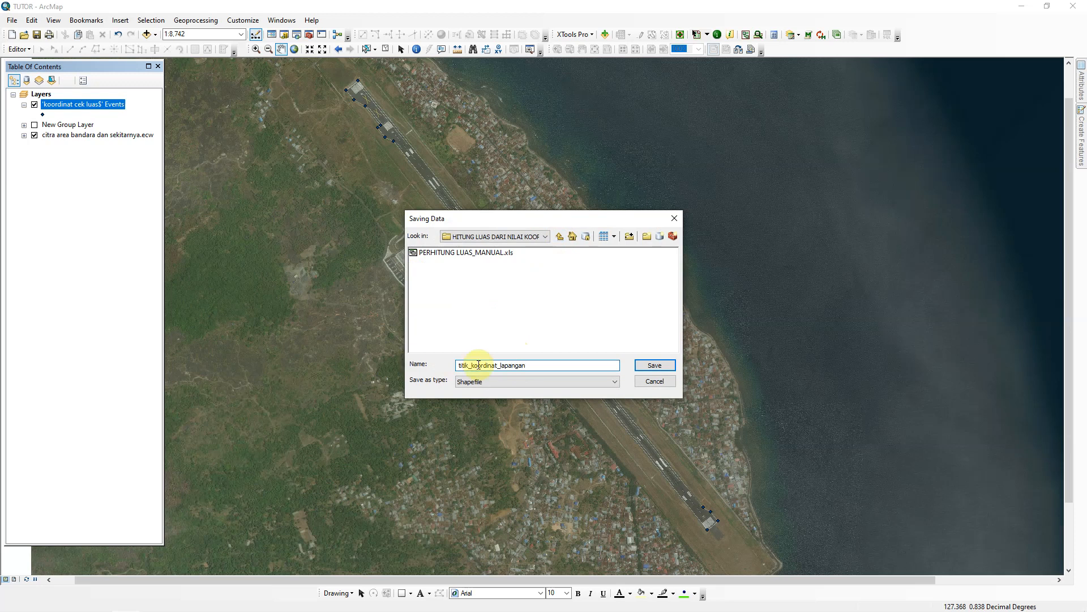
click(649, 365)
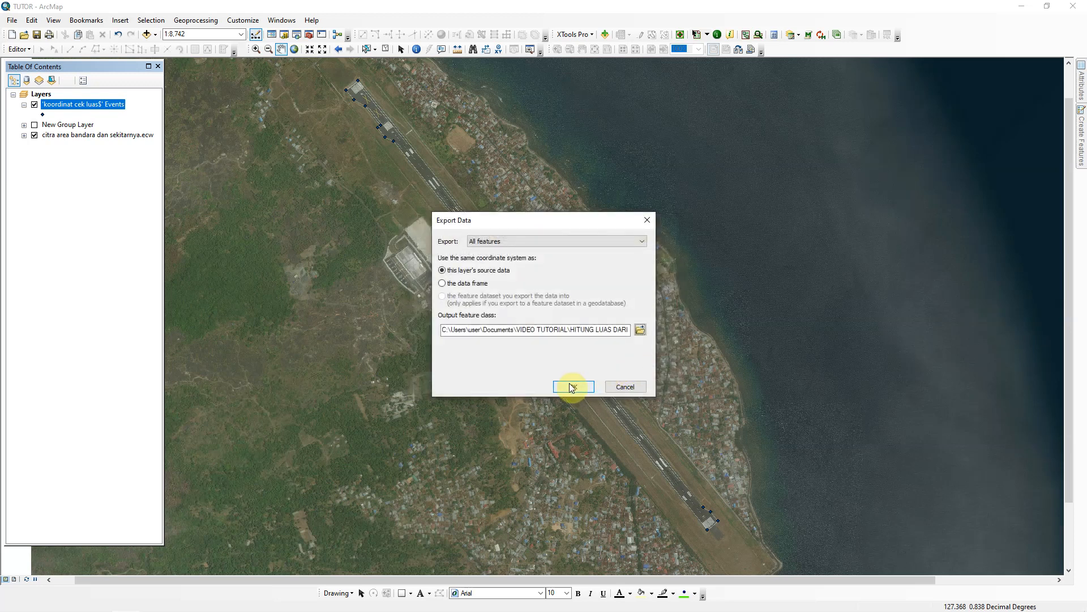
Step: Rename the output shapefile as titik_koordinat_bandara, run the export and add the exported layer to the map
click(640, 329)
drag(553, 364, 503, 362)
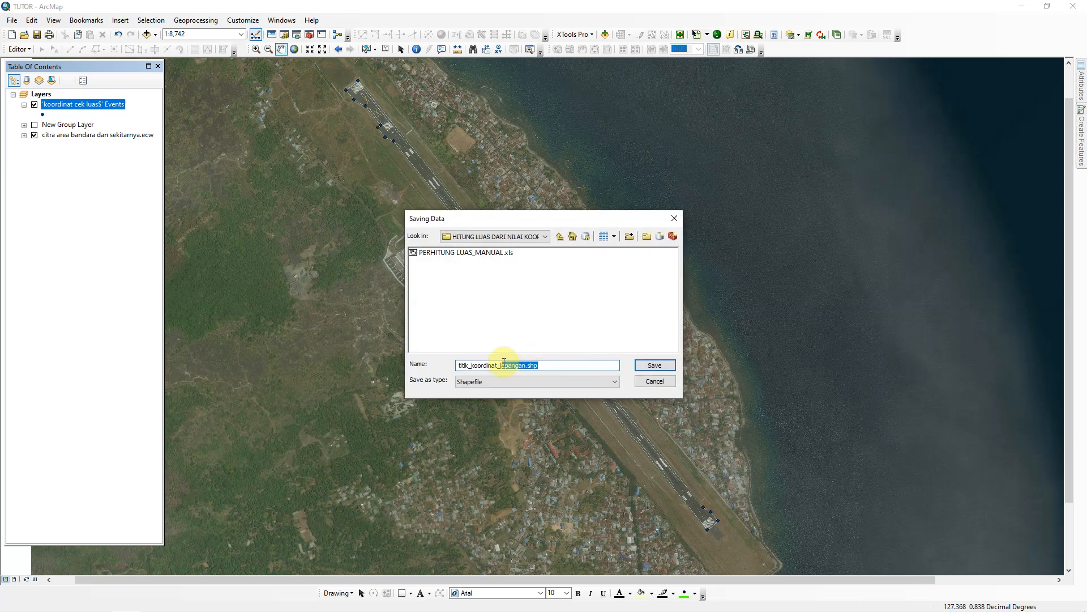
key(BackSpace)
text(bandara)
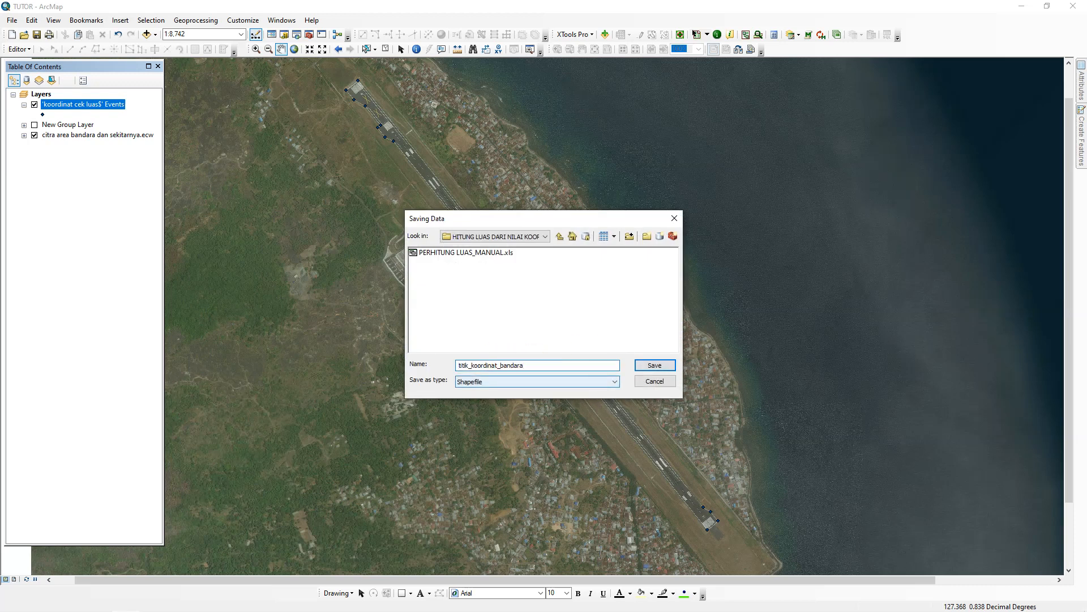
click(655, 365)
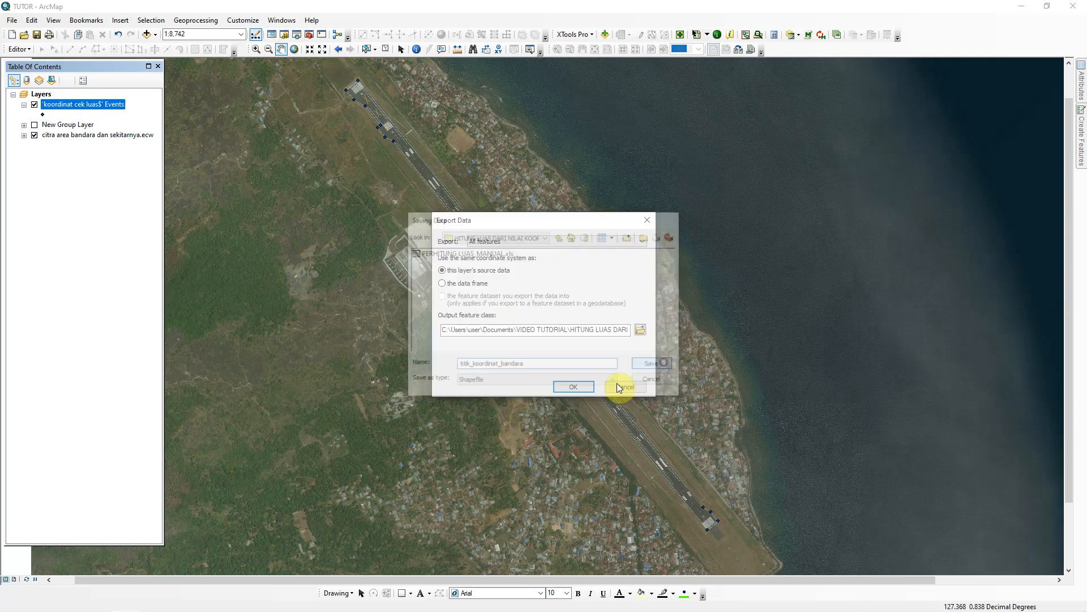
click(583, 394)
click(583, 352)
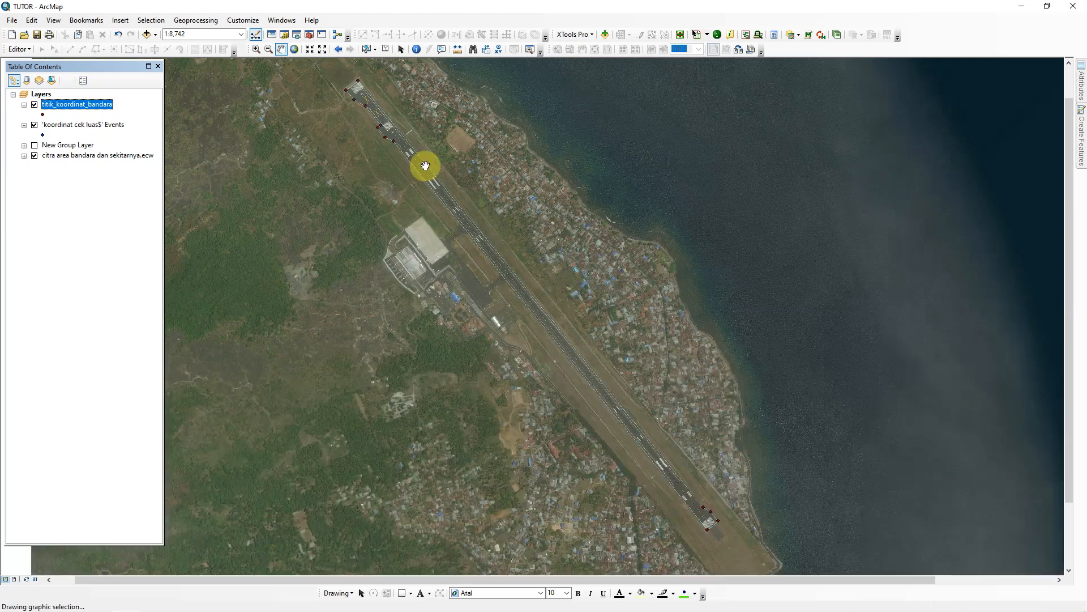
Step: Hide the 'koordinat cek luas$' Events layer and choose the Circle 3 marker for the titik_koordinat_bandara points
scroll(381, 87, up, 5)
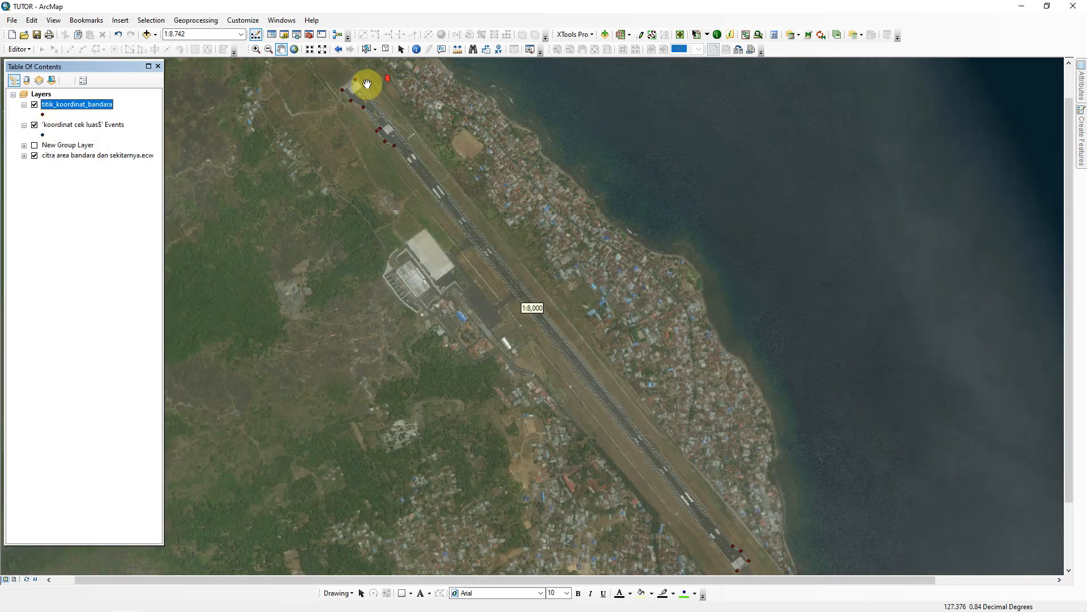
click(33, 125)
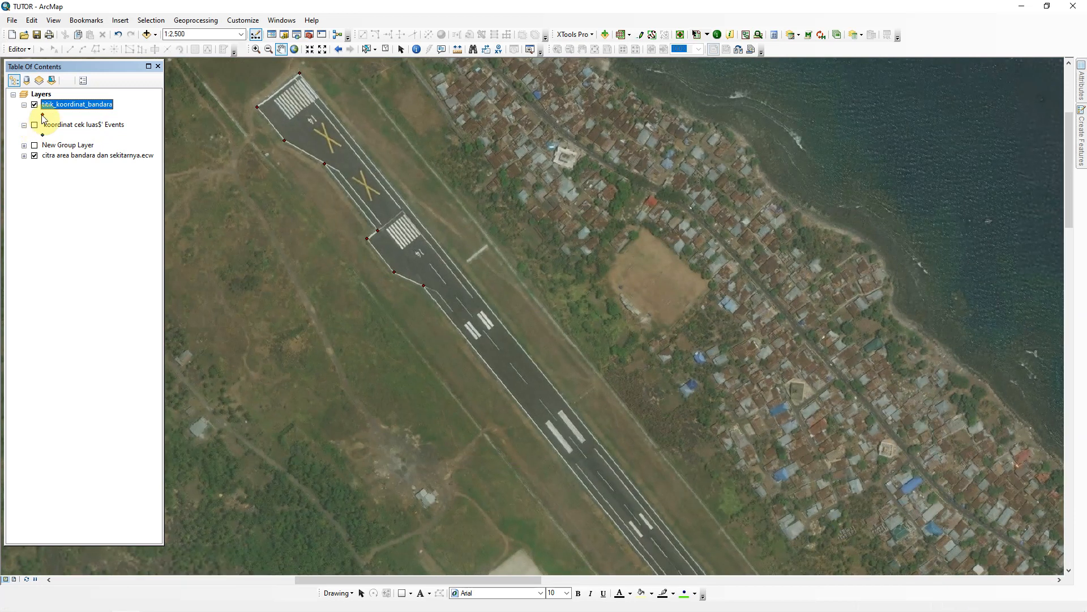
double_click(43, 114)
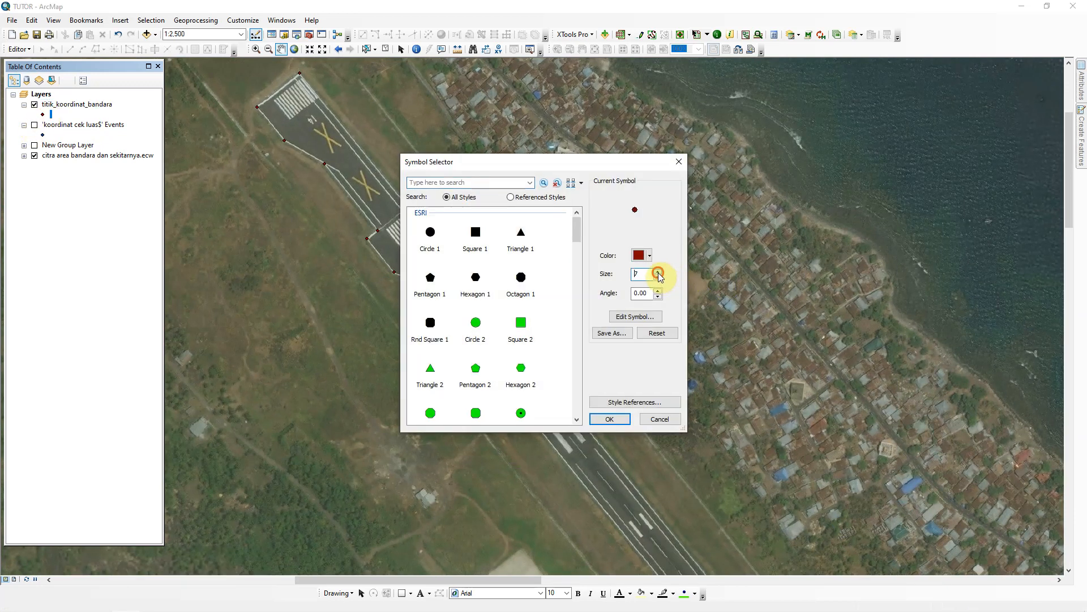
click(640, 255)
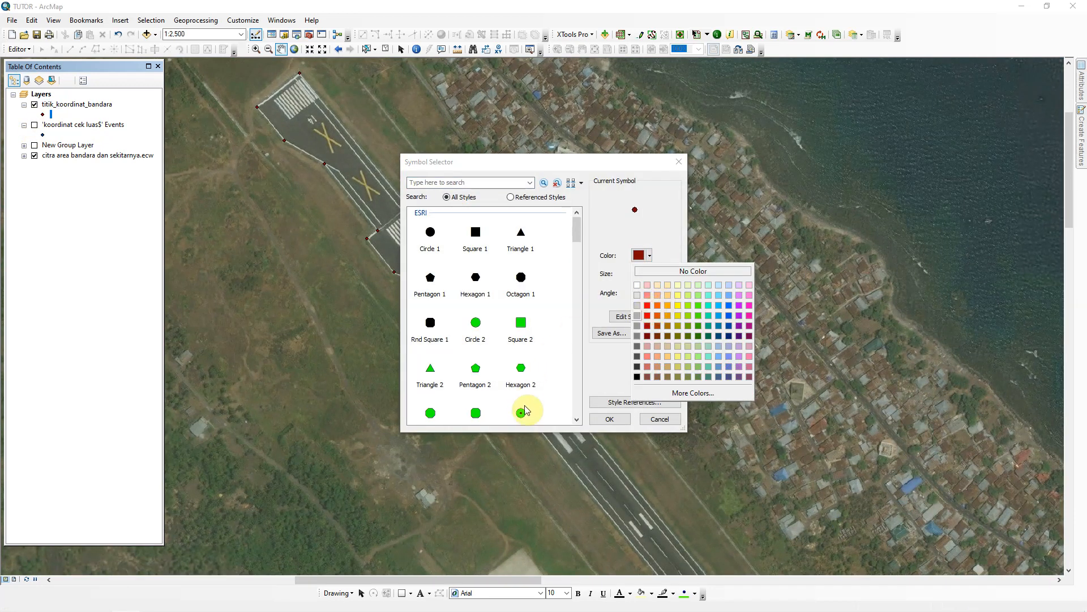
click(521, 407)
click(650, 260)
click(647, 306)
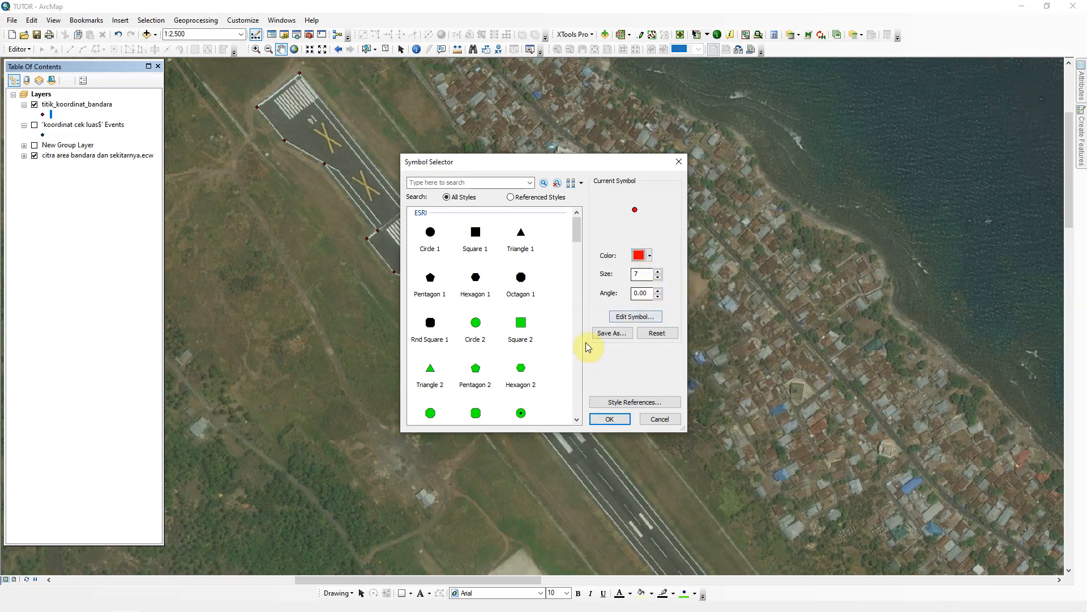
click(521, 411)
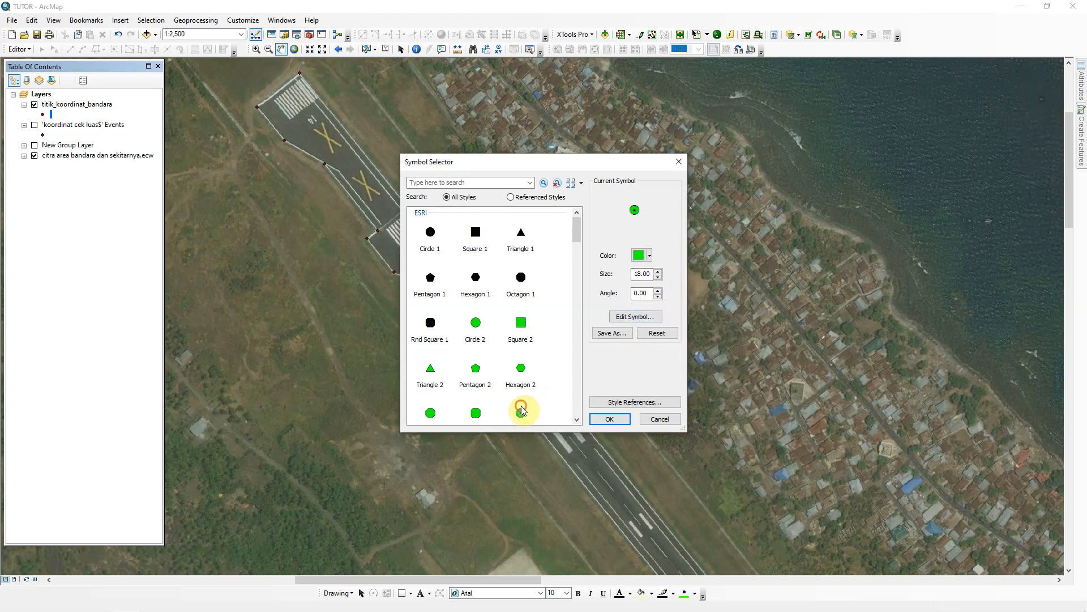
Step: Set the titik_koordinat_bandara marker size to 12 and its colour to pink, and apply the symbol
double_click(645, 274)
text(12)
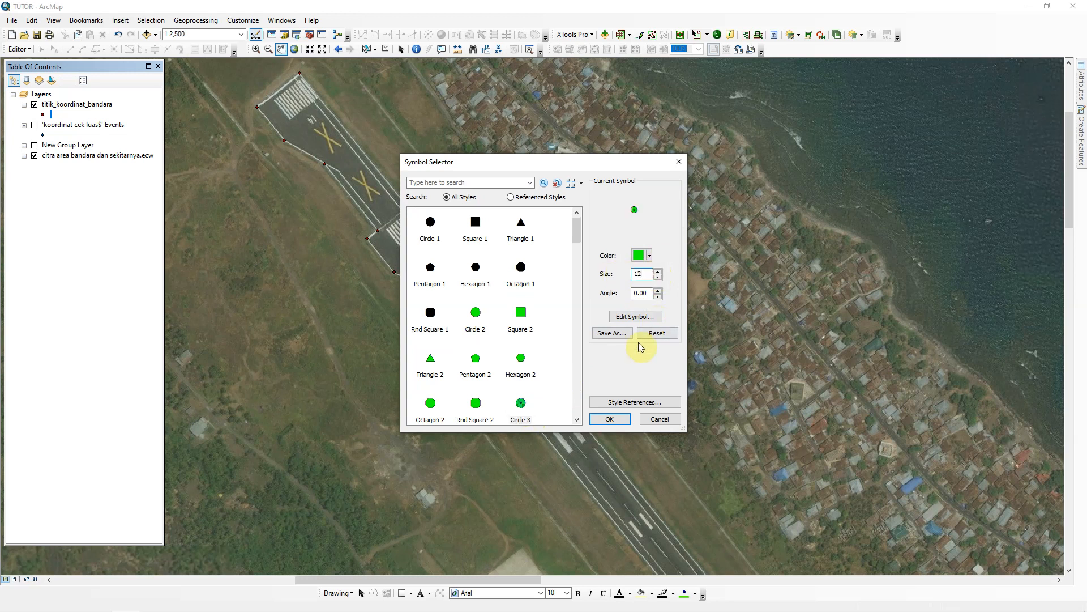
click(642, 255)
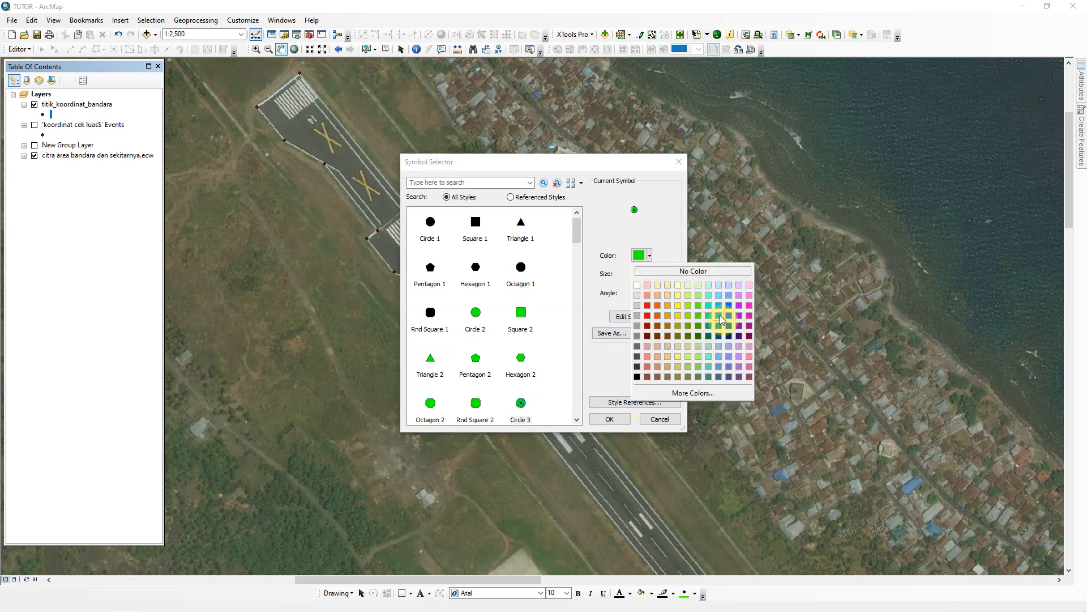
click(748, 306)
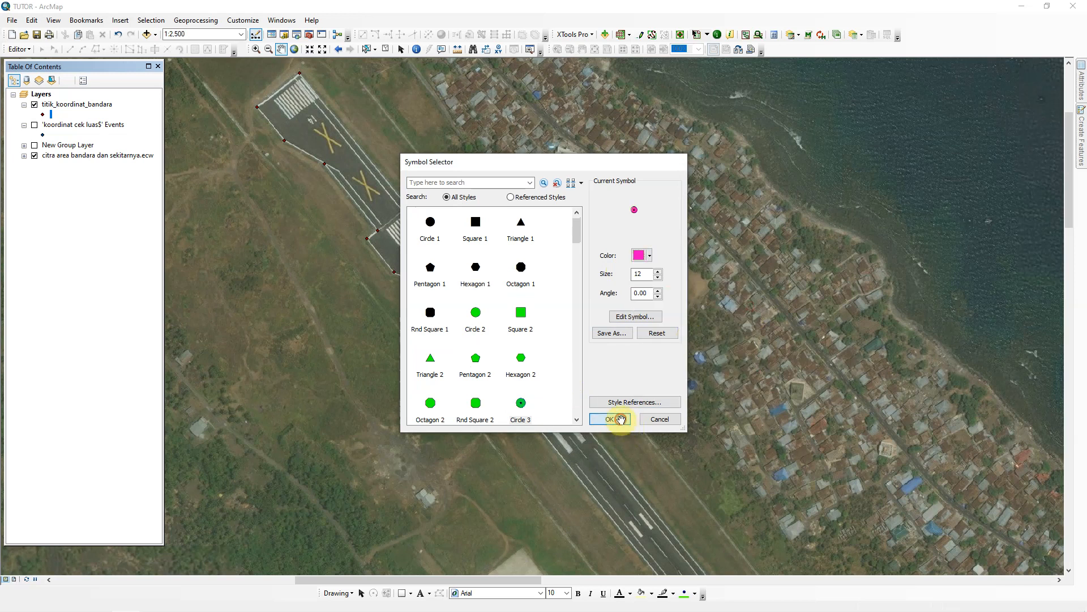
click(615, 419)
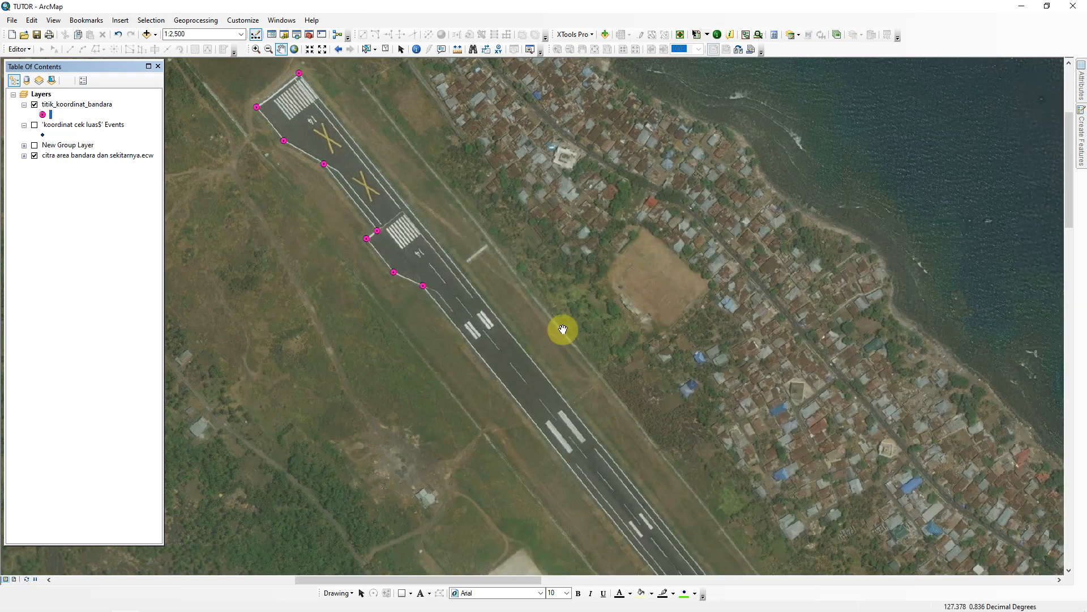
Step: Open ArcToolbox and expand the Features toolset within Data Management Tools
click(309, 36)
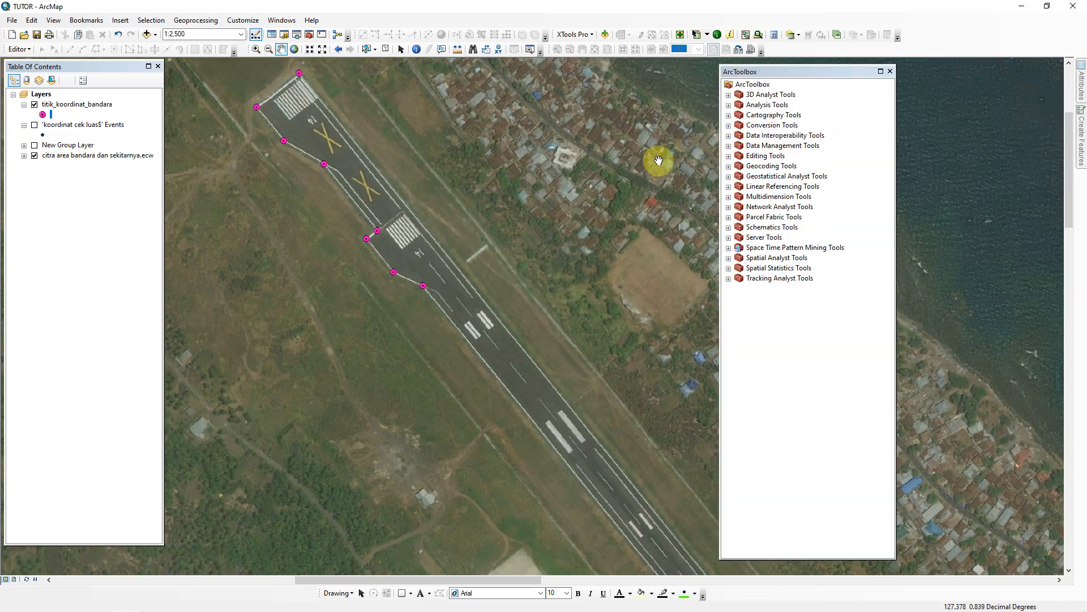
click(729, 146)
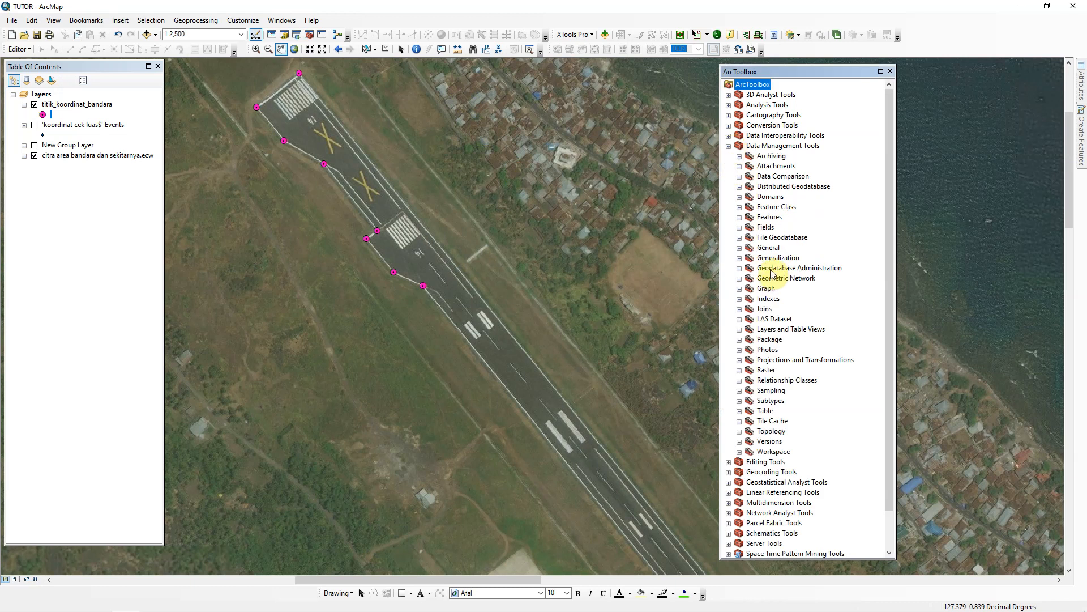
click(739, 217)
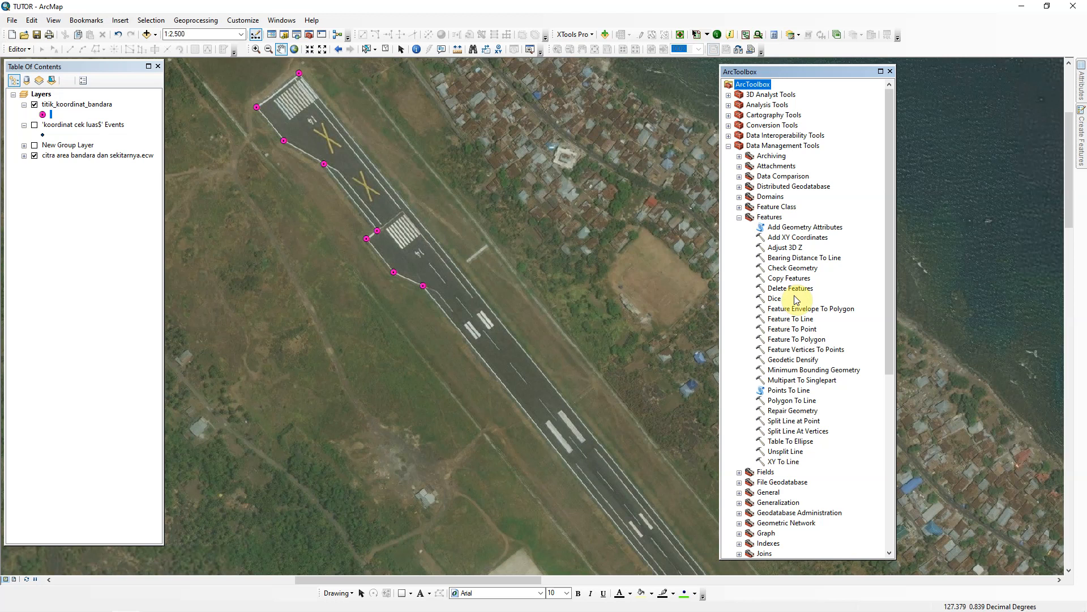
double_click(804, 341)
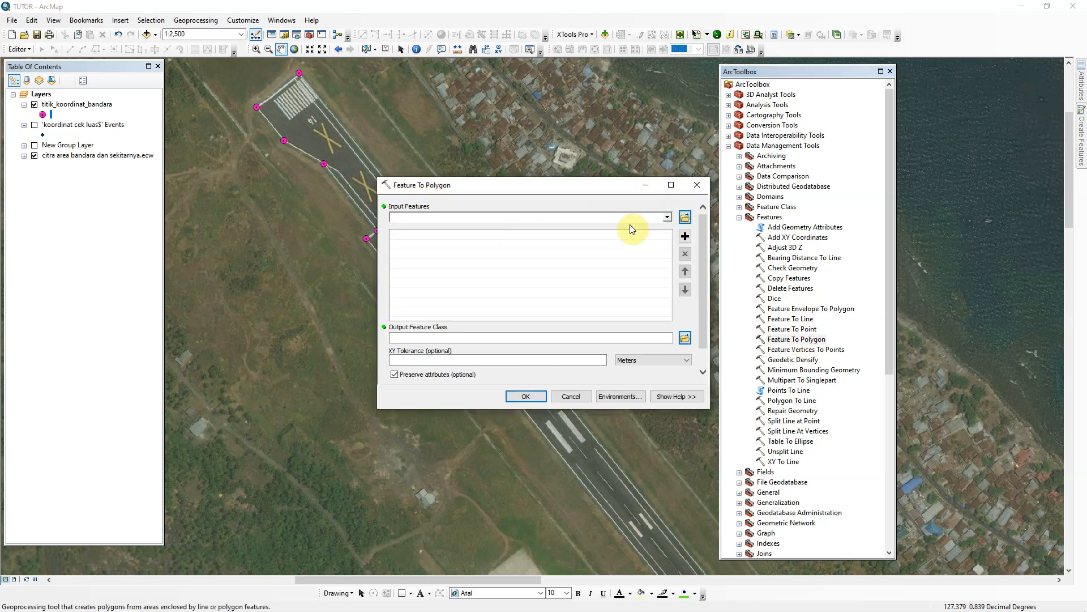
click(668, 219)
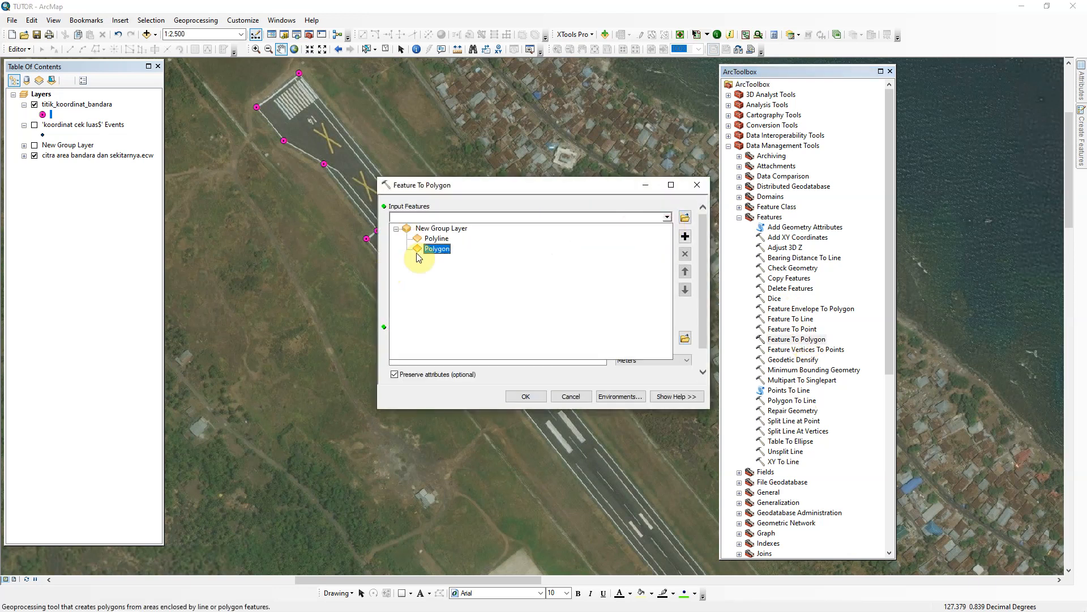
click(700, 188)
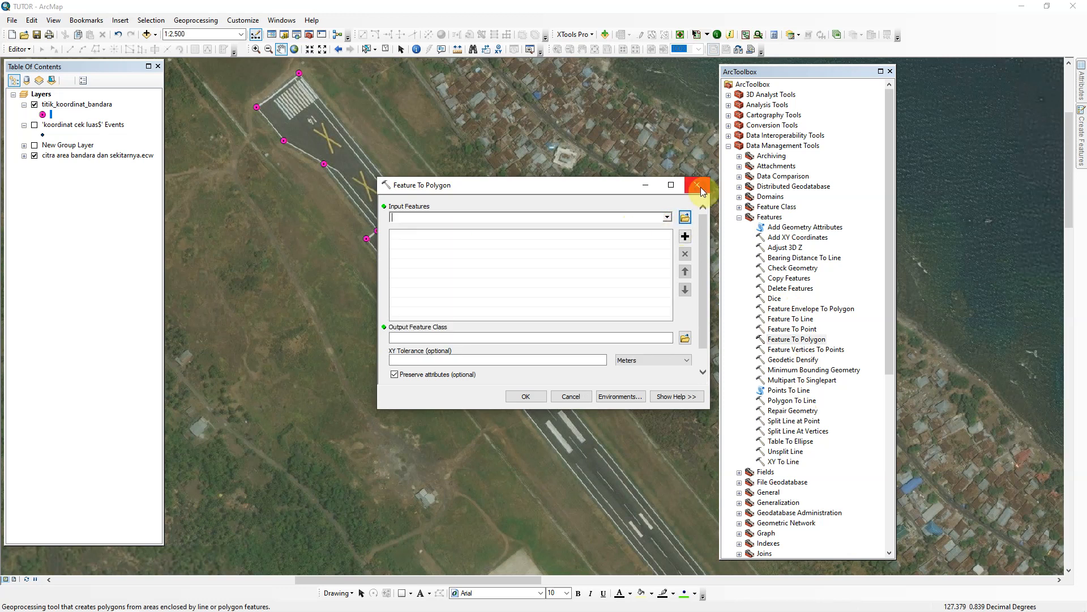
click(699, 186)
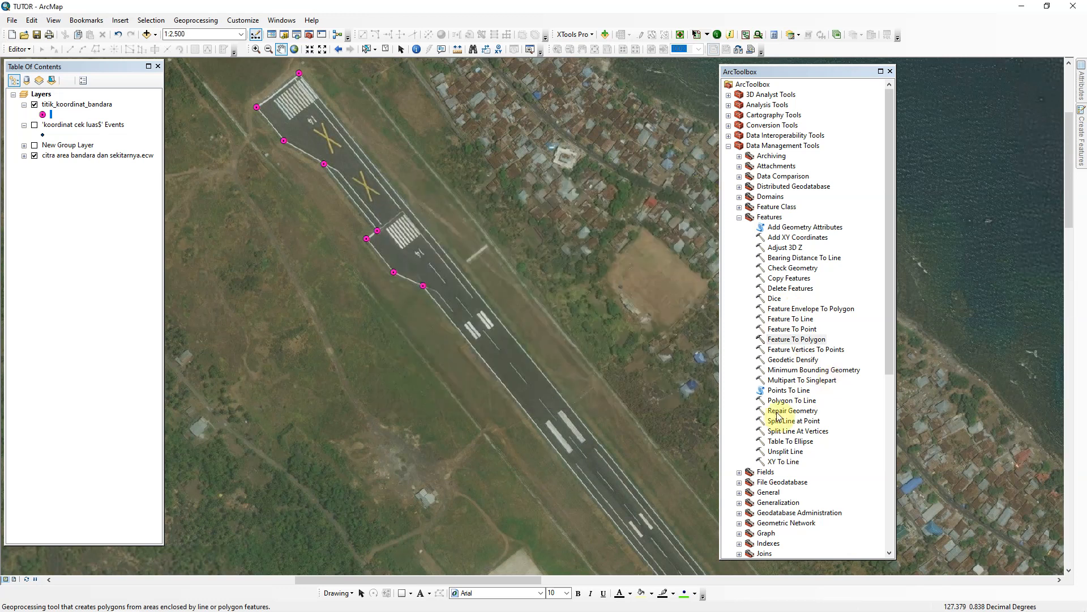
Step: Start the Points To Line tool with titik_koordinat_bandara as the input features
double_click(787, 391)
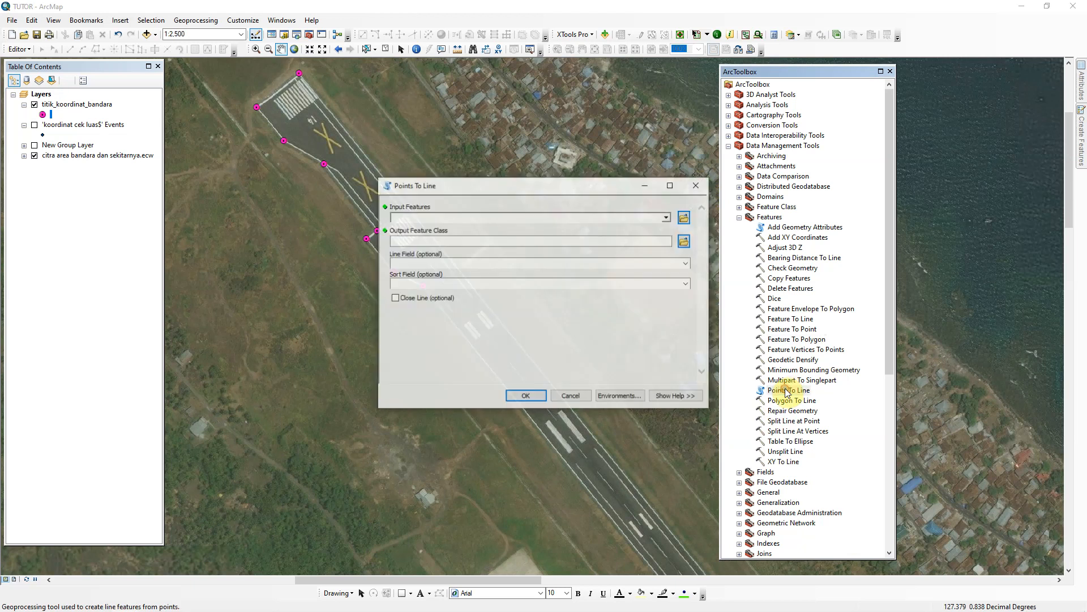
click(668, 217)
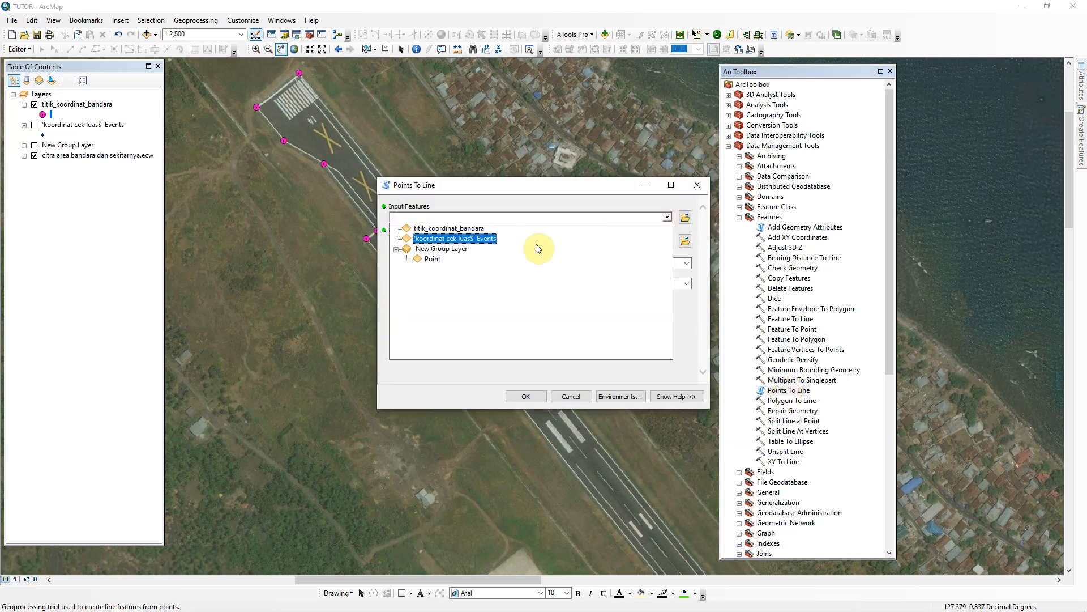
click(473, 229)
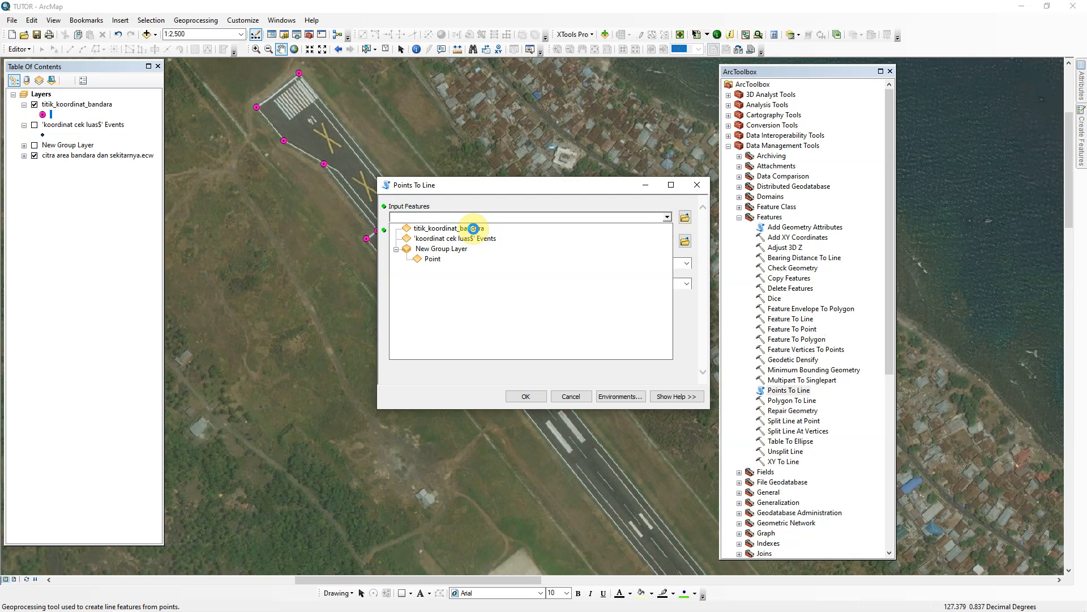
click(684, 241)
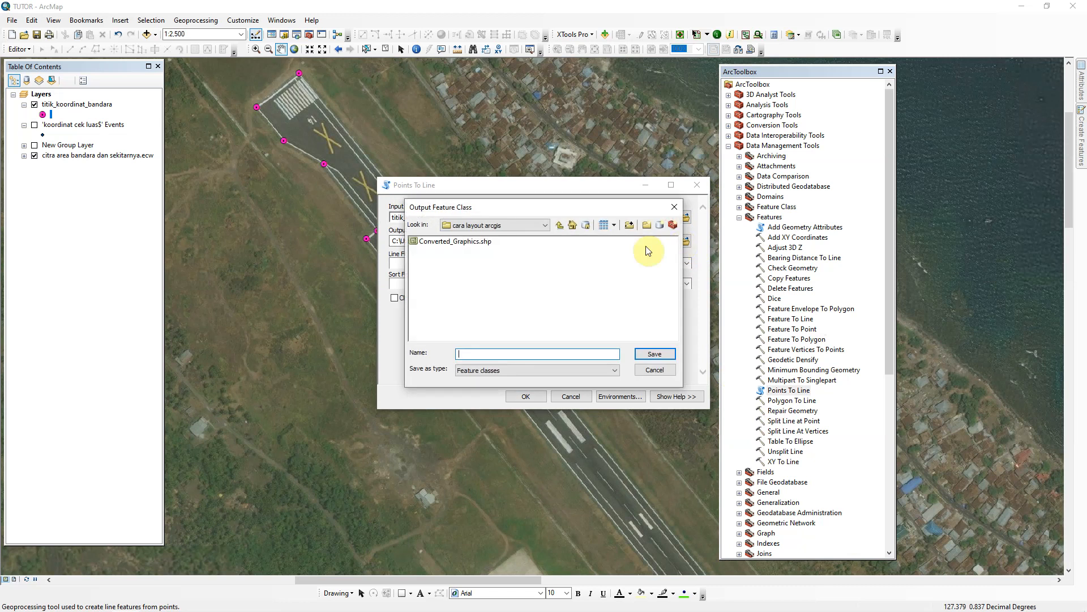
click(559, 225)
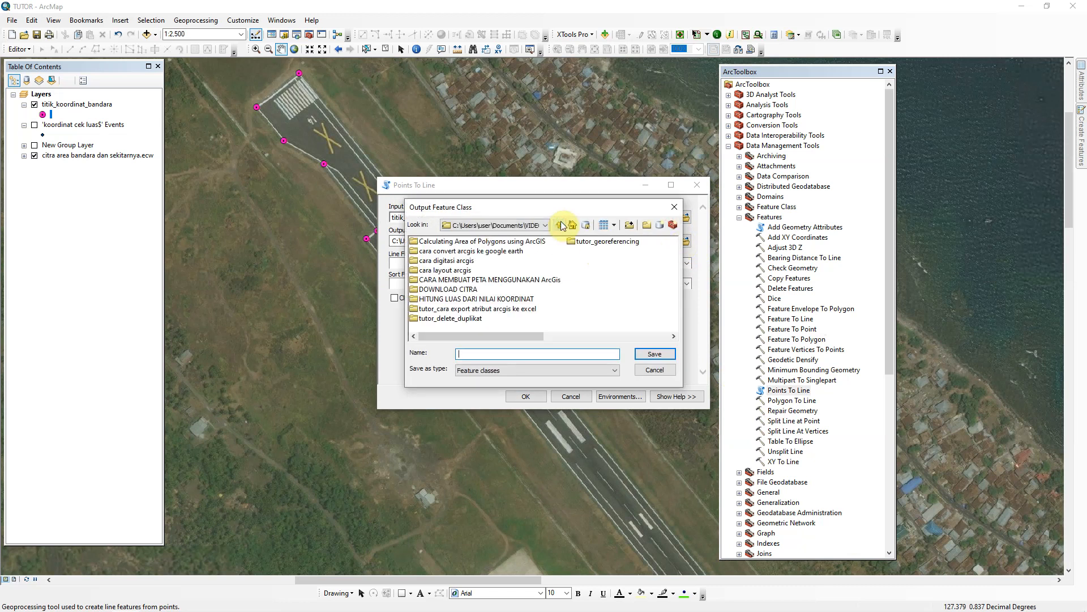
double_click(475, 298)
click(474, 251)
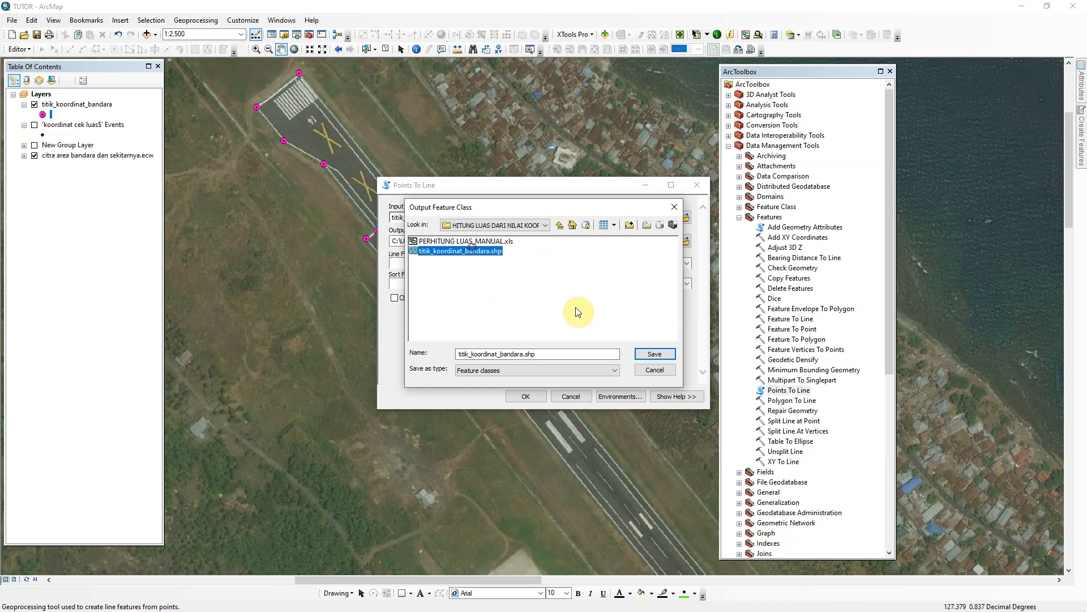
click(653, 356)
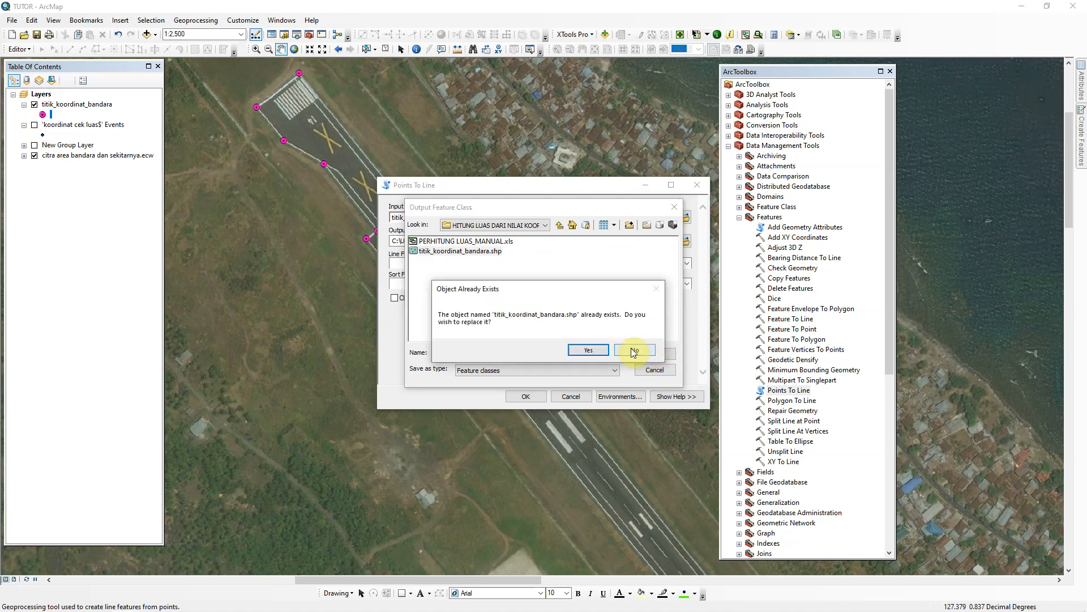
click(635, 349)
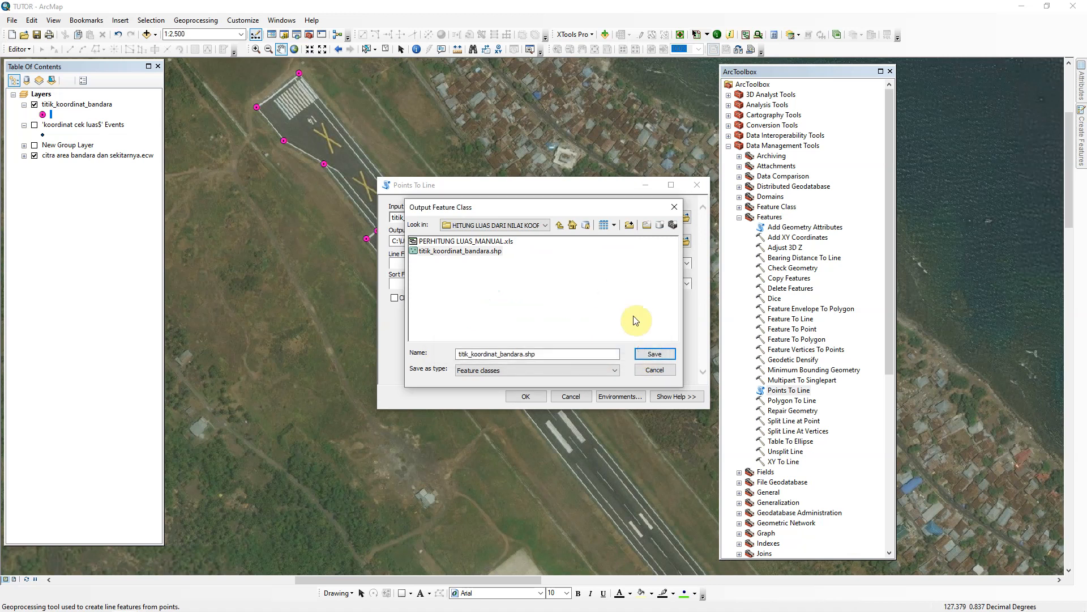
click(655, 369)
Step: Save the output feature class as line_bandara in the cara layout arcgis folder and run Points To Line
click(685, 241)
text(line_)
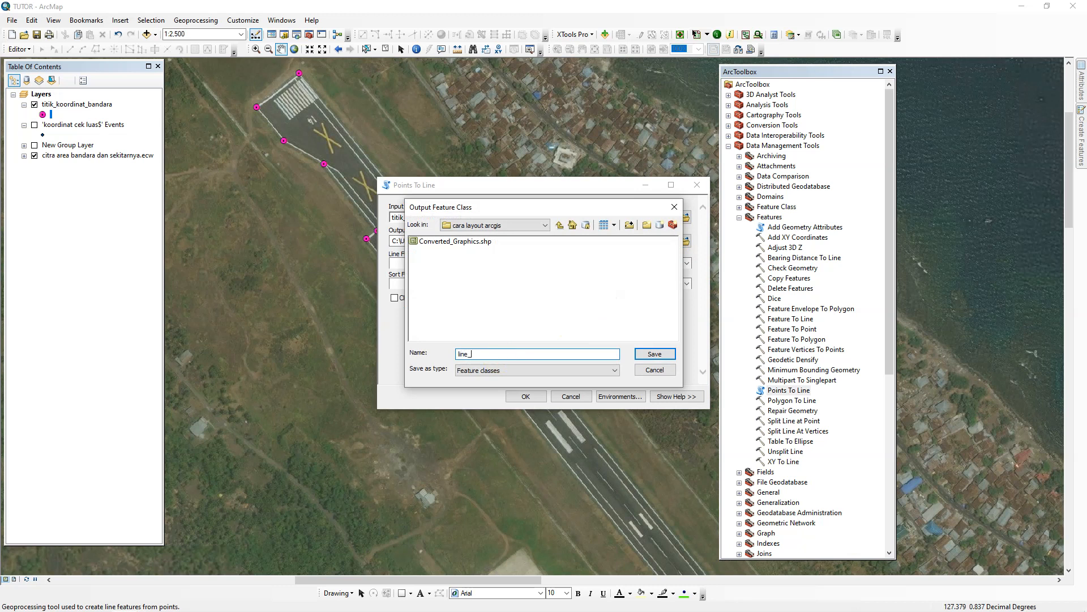
text(bandara)
click(641, 354)
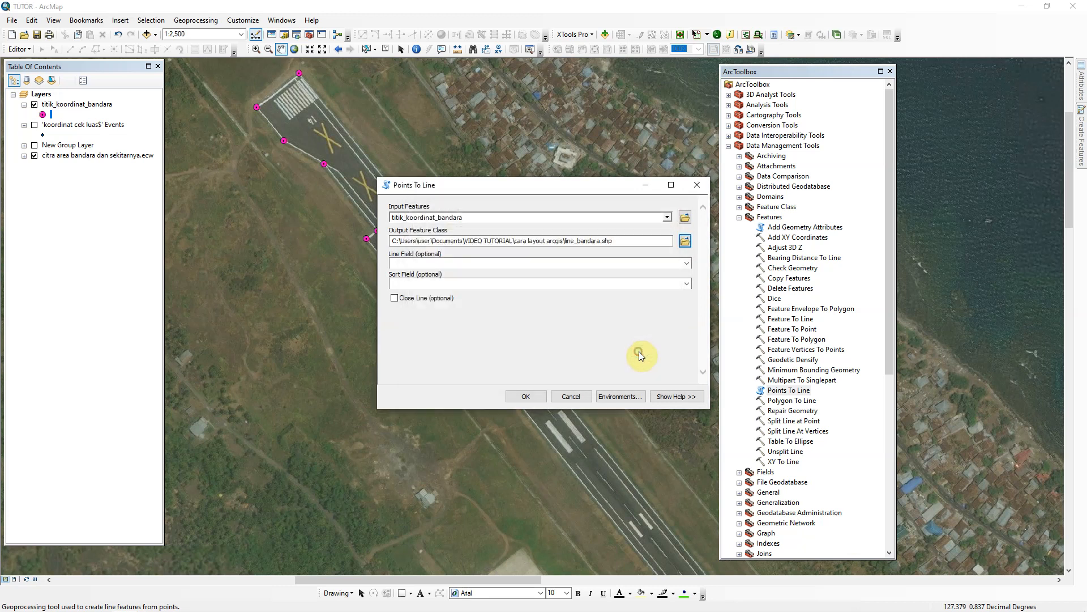
click(527, 396)
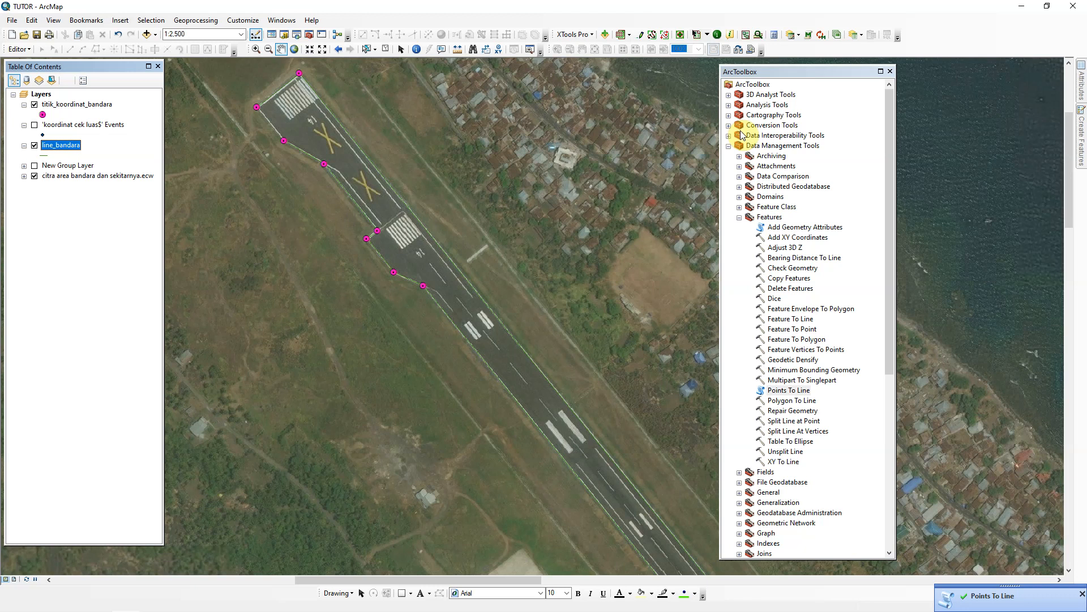
Step: Change the line_bandara layer's symbol to a thicker green line
click(46, 155)
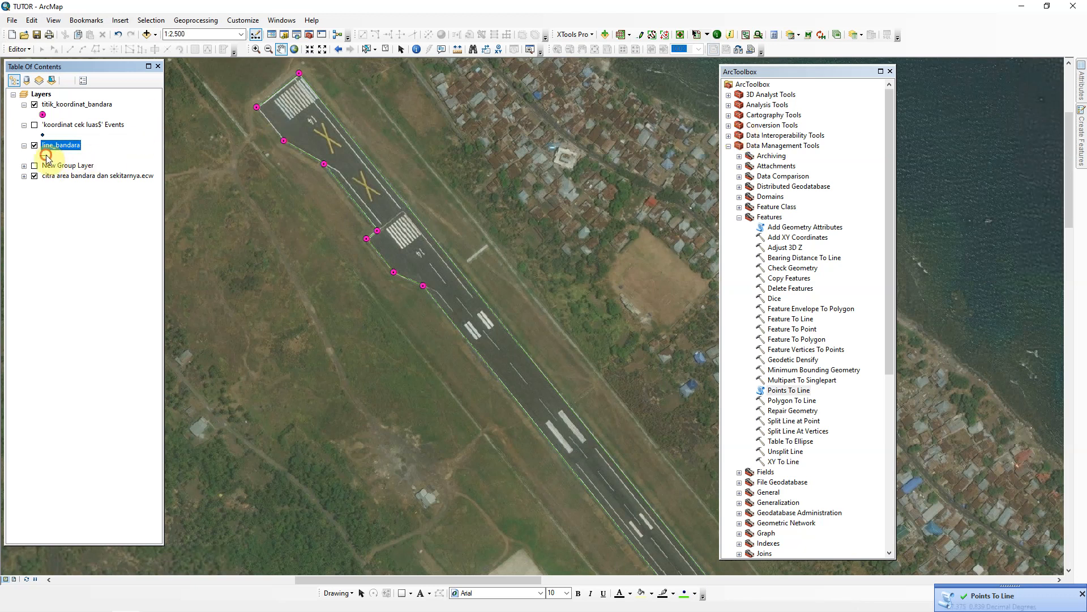
click(644, 258)
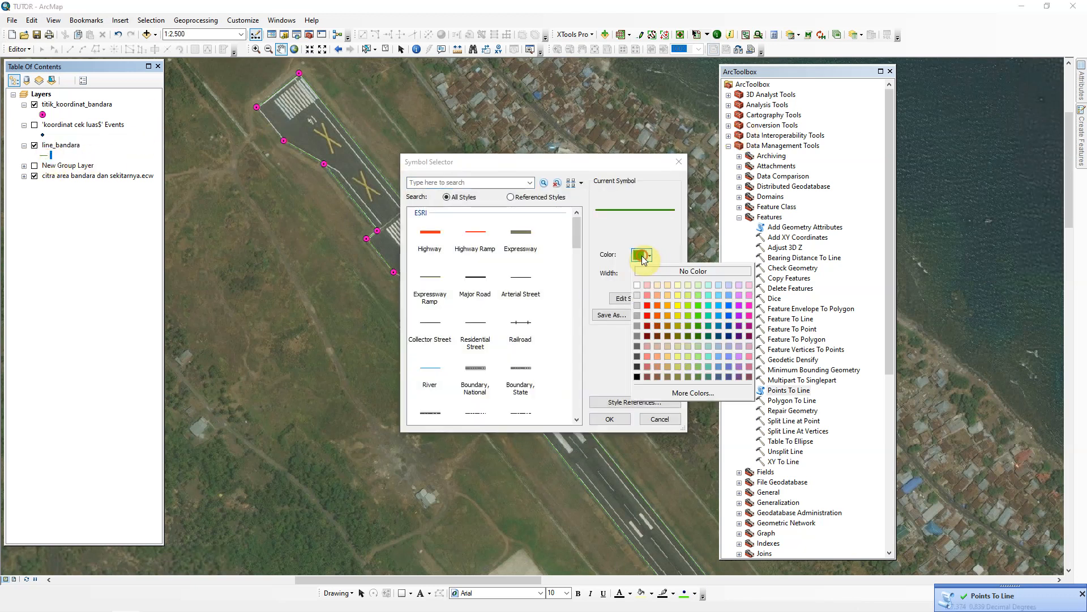
click(649, 311)
click(604, 417)
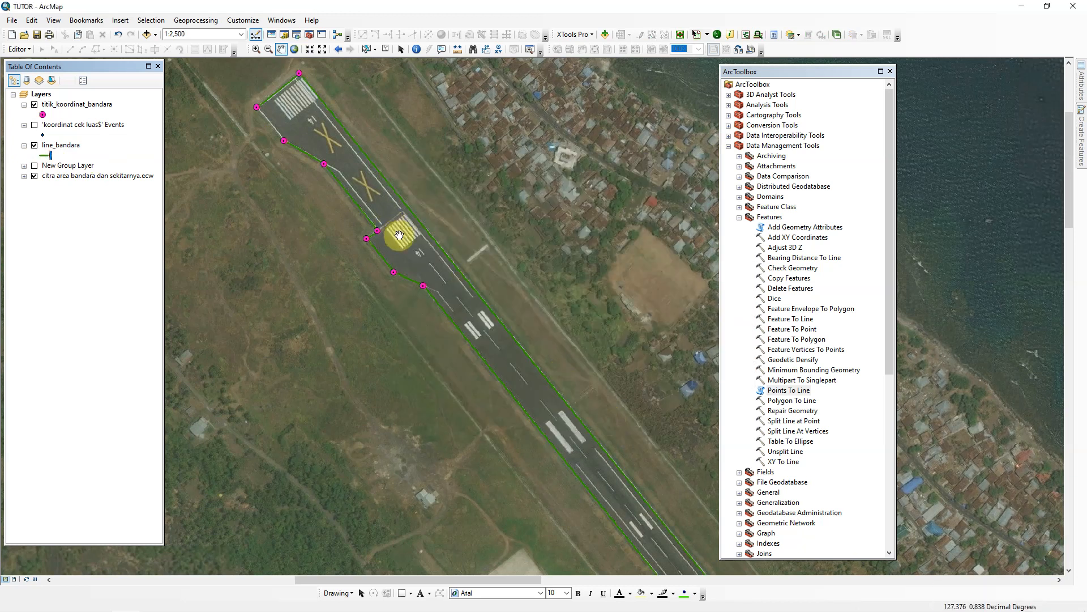
Step: Start an edit session on the line_bandara layer and continue past the spatial reference warnings
scroll(340, 202, up, 3)
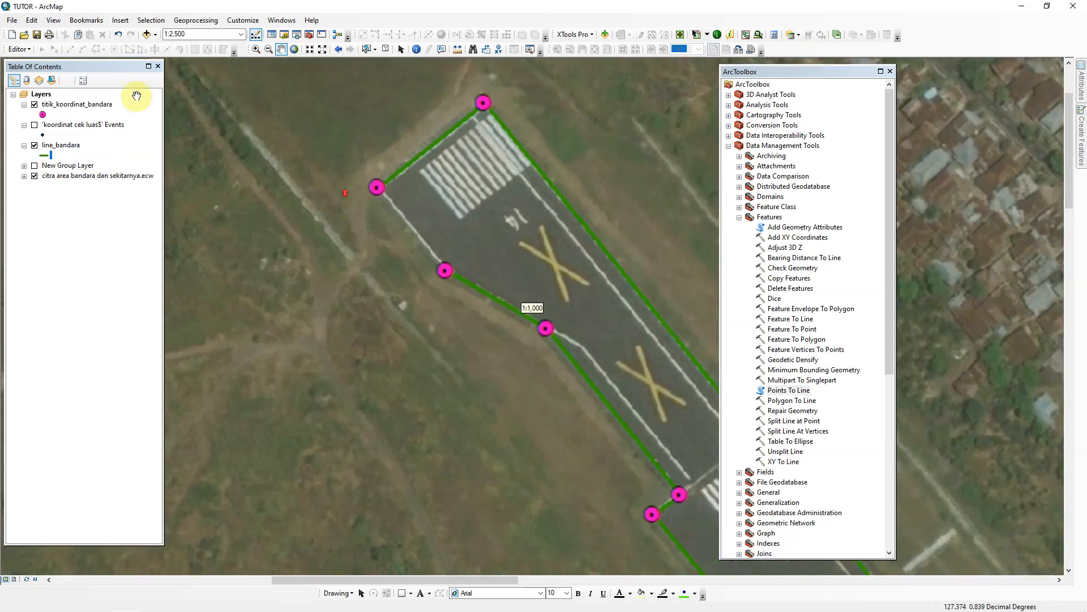
click(20, 48)
click(44, 59)
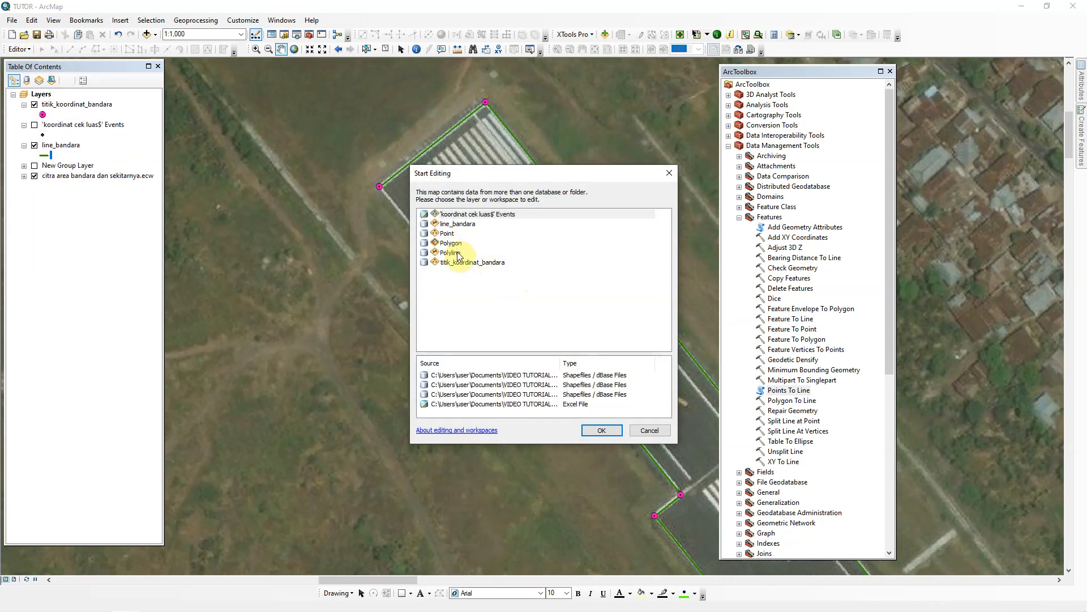
click(456, 224)
click(601, 430)
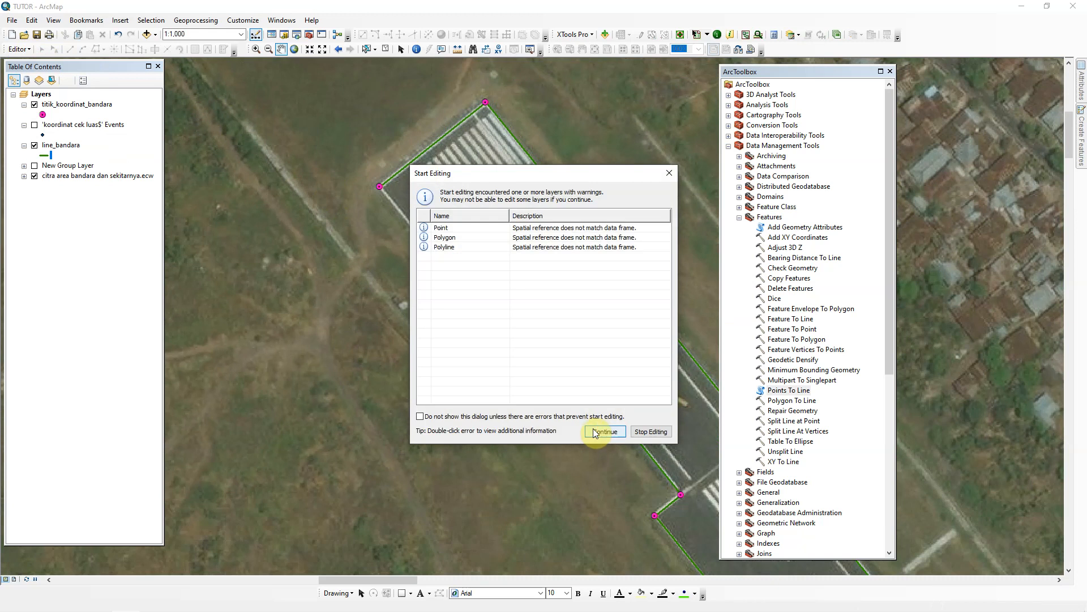
click(603, 431)
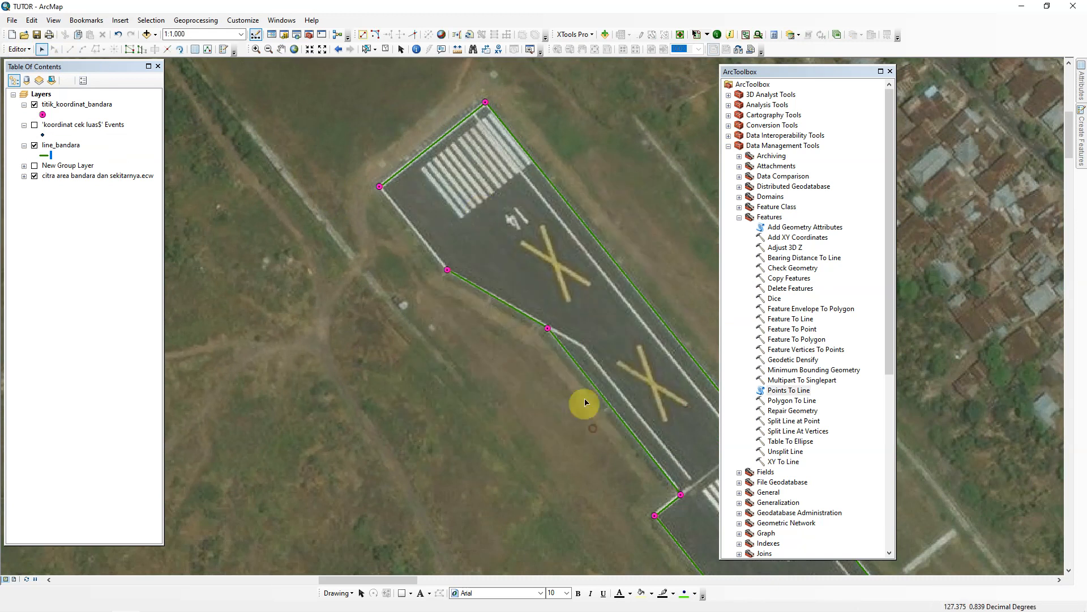
Step: Select the airport boundary line, edit its vertices and insert a vertex near its open end at the northwest gap
click(486, 297)
right_click(486, 297)
click(534, 397)
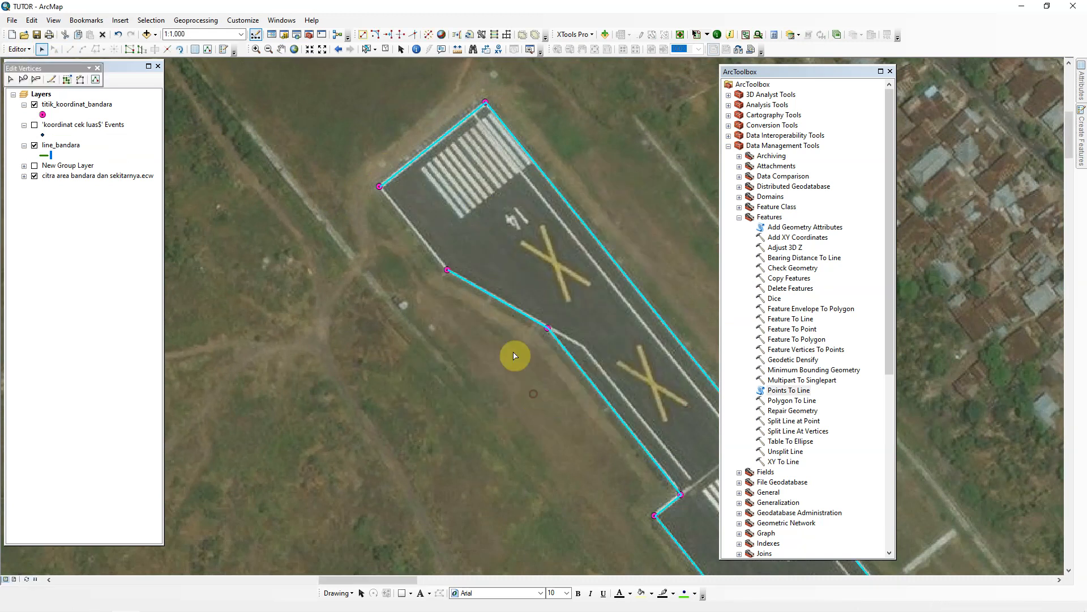
right_click(474, 286)
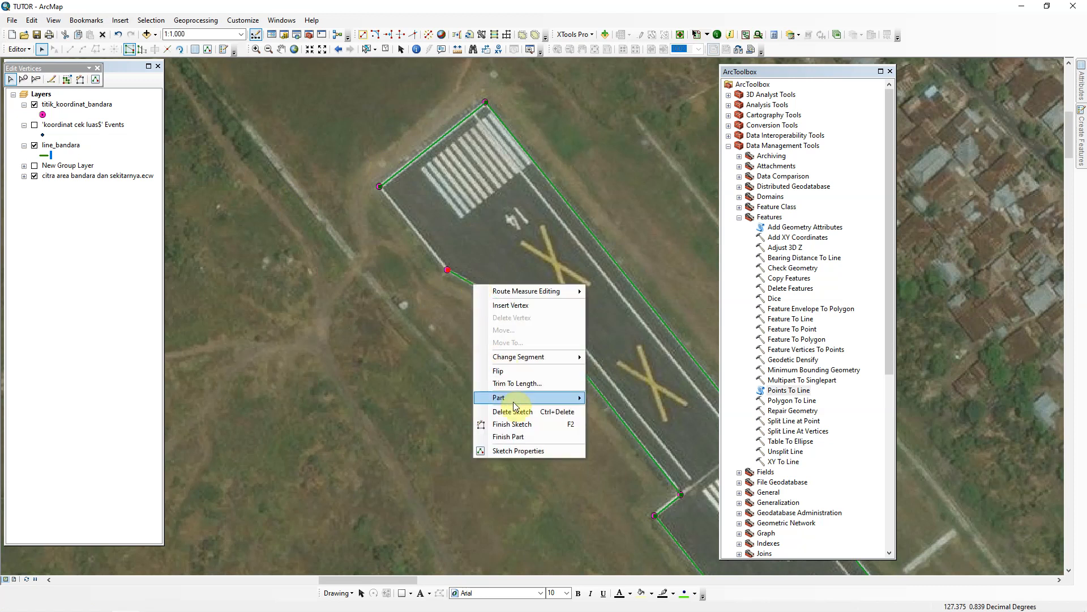
click(510, 306)
Step: Close the boundary gap by moving the end vertex and the inserted vertex onto the two corner points, then stop editing and save
scroll(469, 260, up, 2)
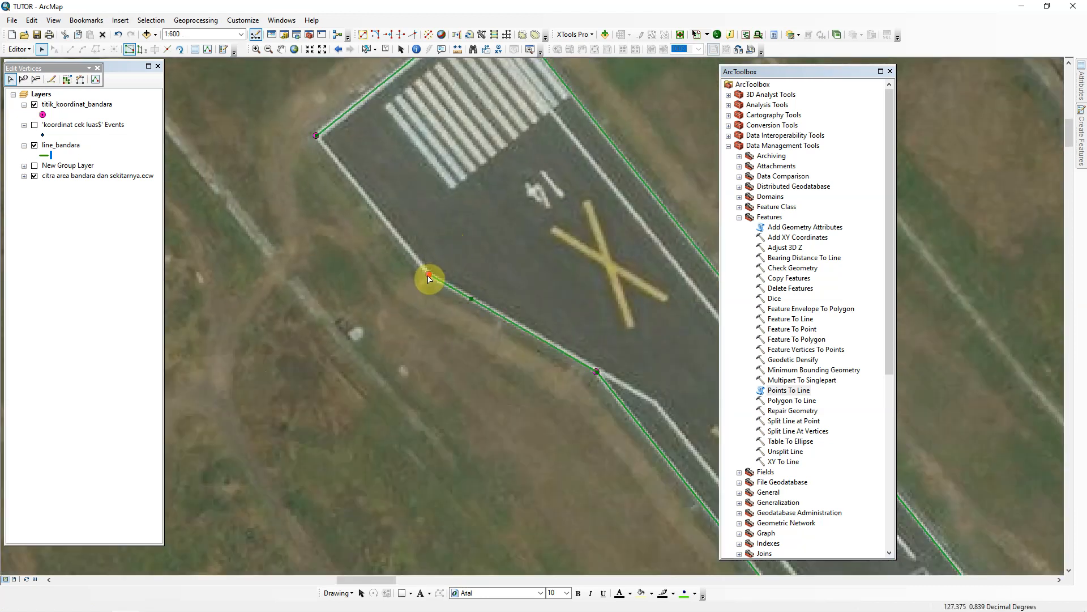
mouse_move(429, 277)
mouse_down()
mouse_move(403, 228)
mouse_move(317, 137)
mouse_up()
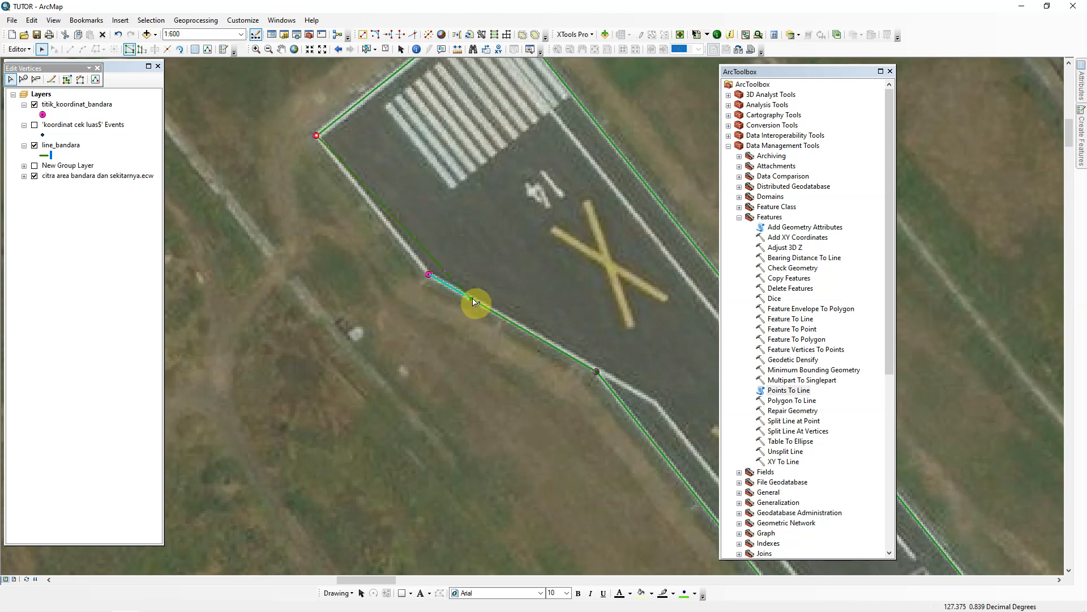
drag(472, 299, 429, 275)
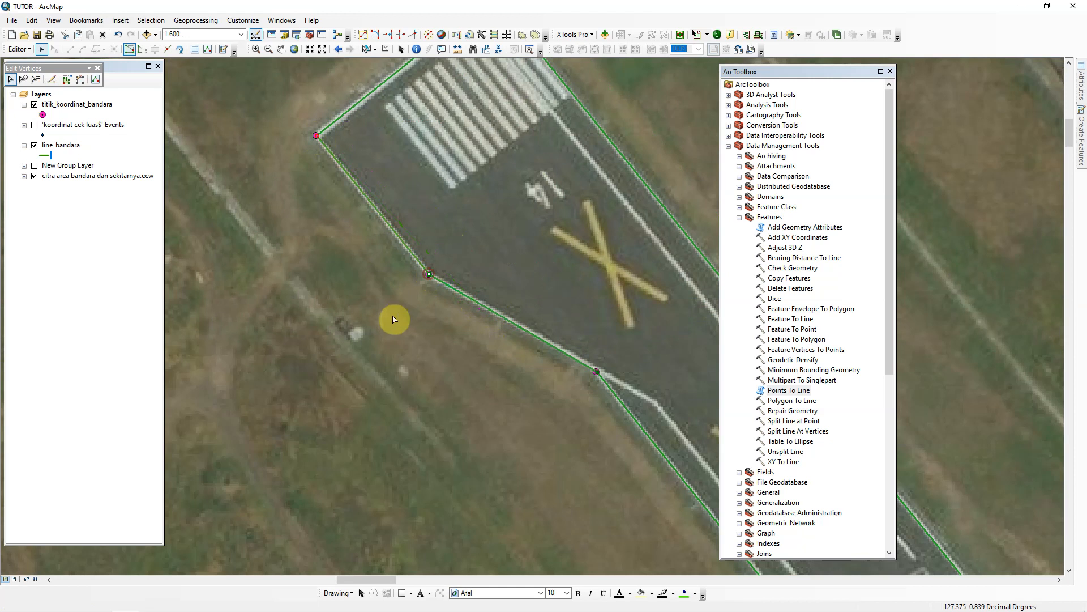
click(20, 49)
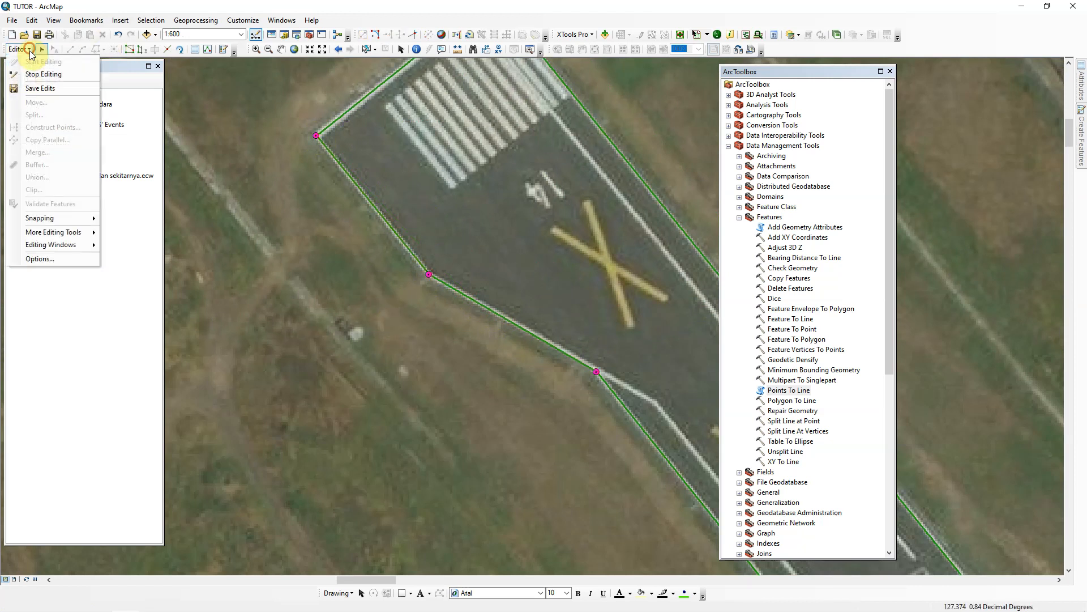
click(48, 78)
click(513, 346)
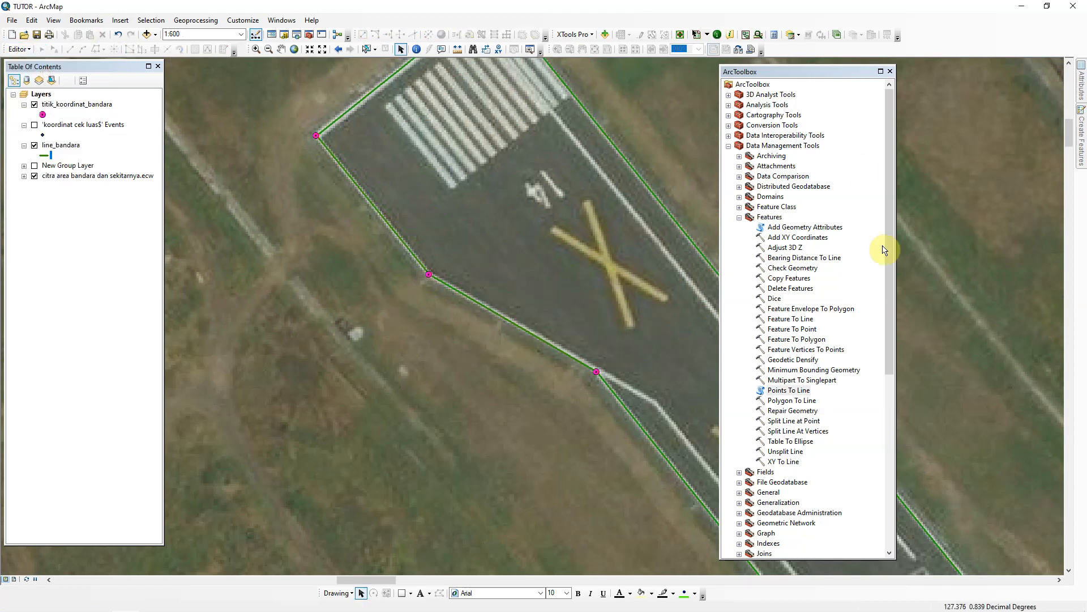
Step: Run Feature To Polygon on line_bandara, saving the output as poligon cek luas bandara in the cara layout arcgis folder, and close ArcToolbox
click(795, 340)
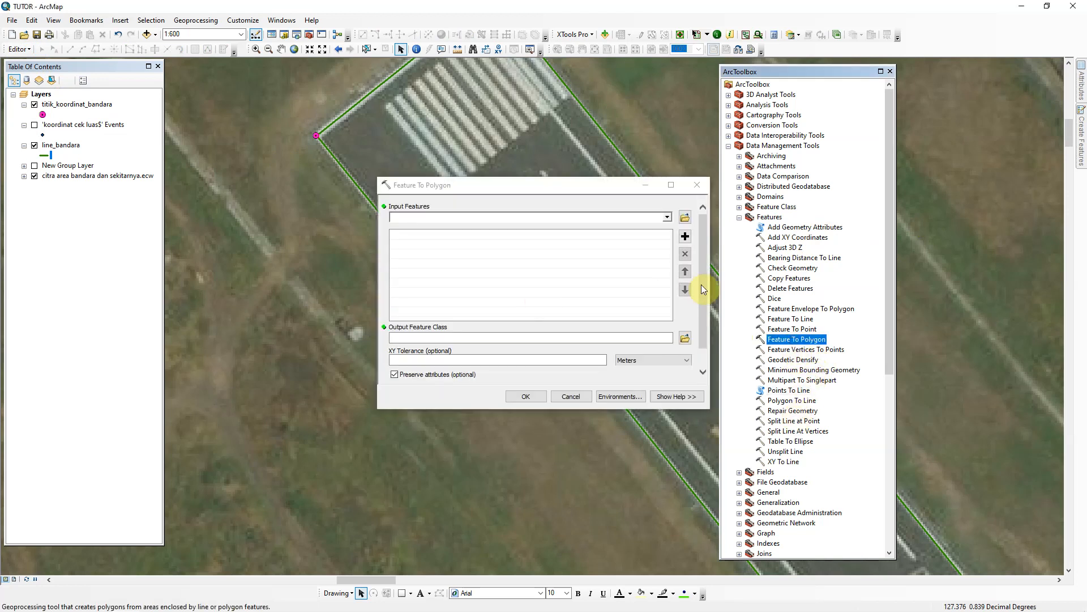
click(667, 217)
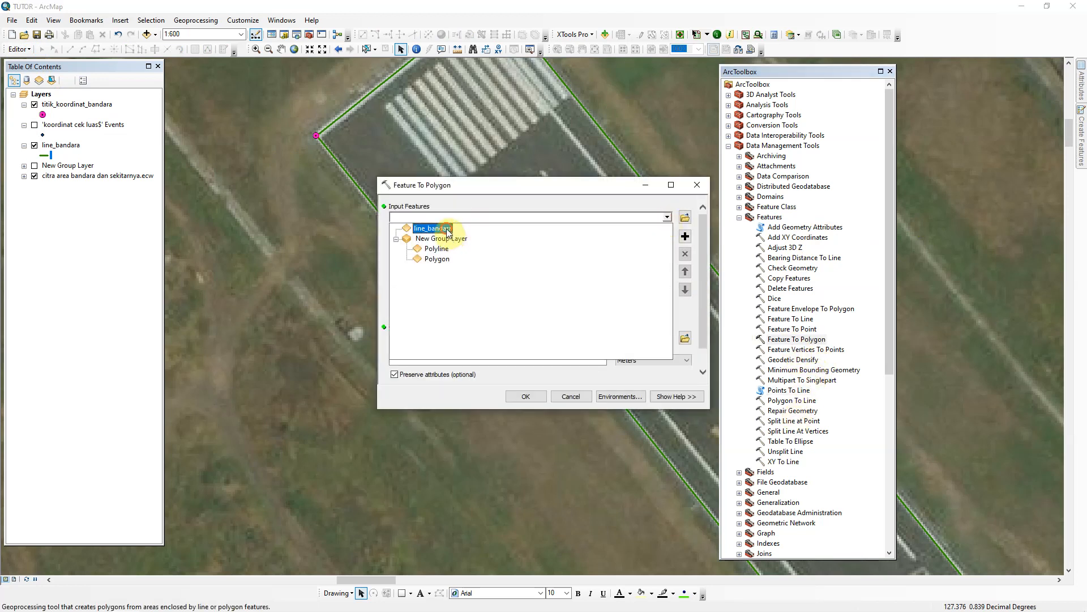
click(445, 229)
click(685, 339)
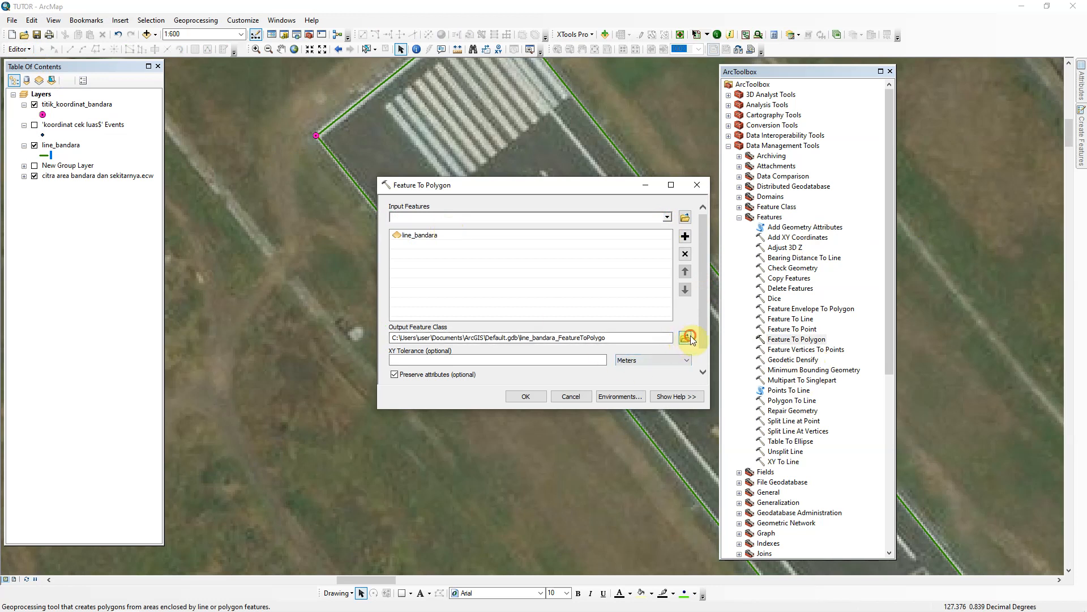
text(poligon cek luas bandara)
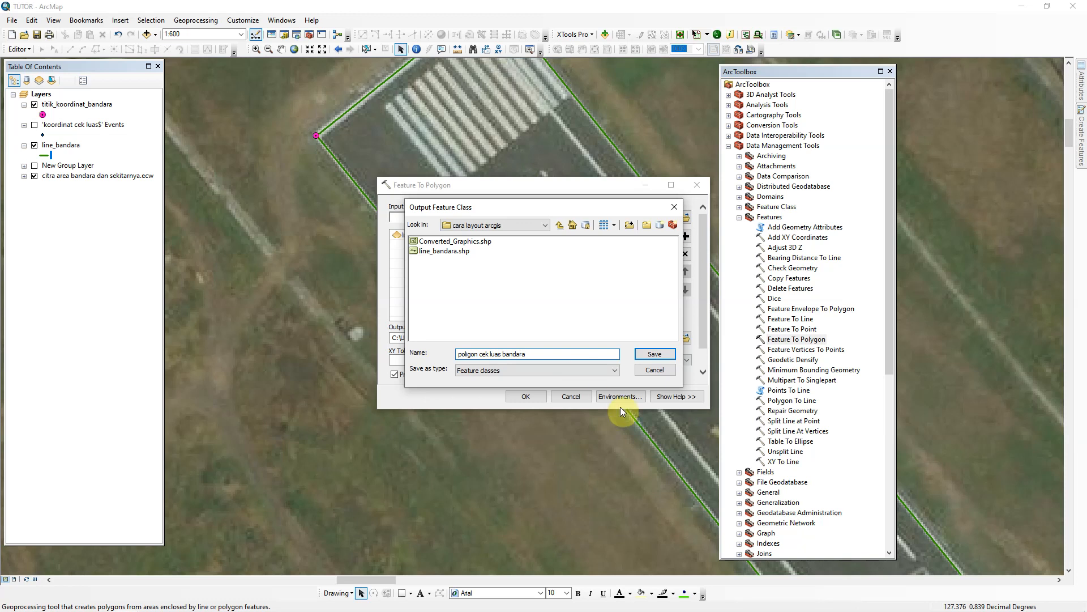
click(652, 354)
click(537, 395)
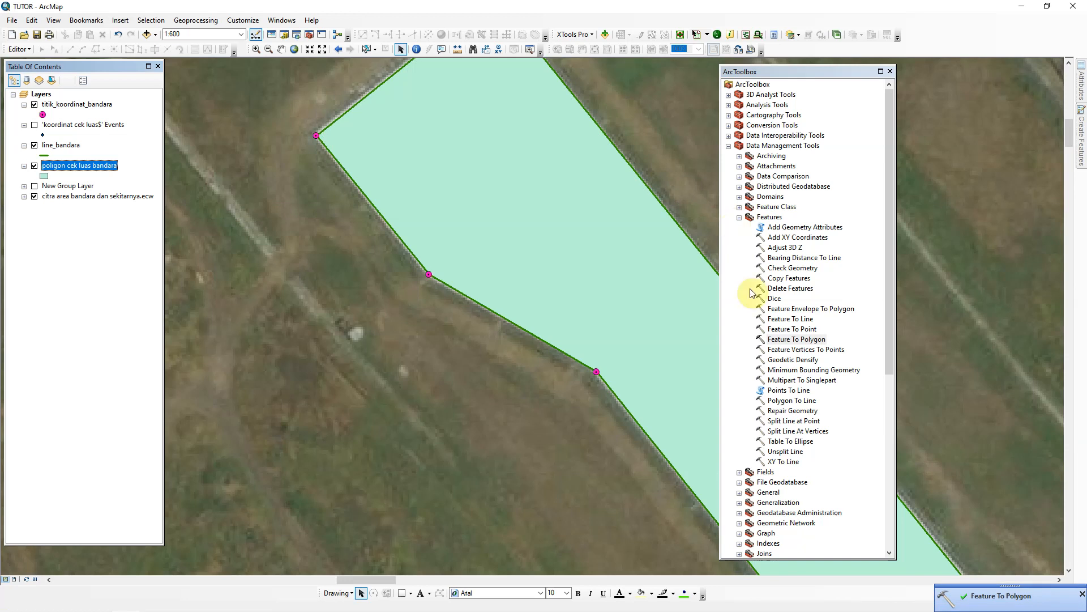
click(890, 71)
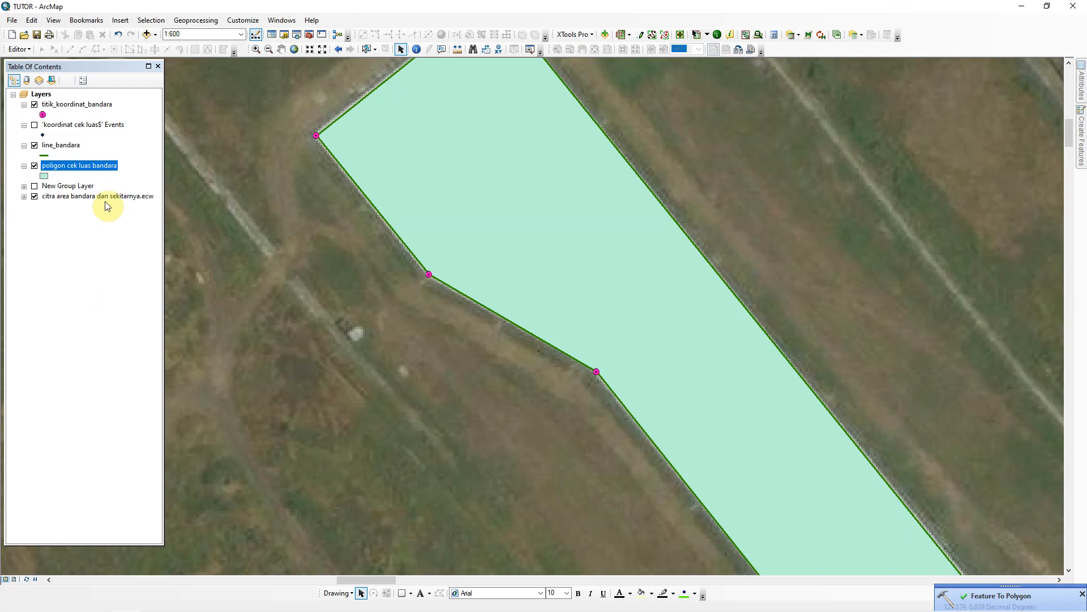
Step: Zoom to the poligon cek luas bandara layer and give its symbol no fill and a turquoise outline of width 2
right_click(110, 166)
click(141, 249)
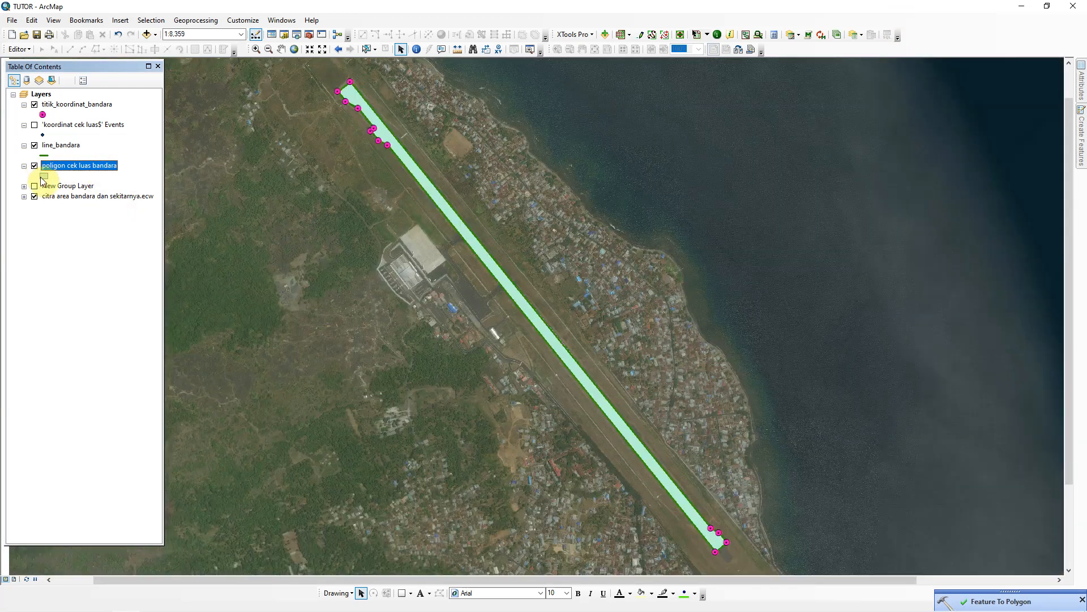
click(44, 176)
click(651, 258)
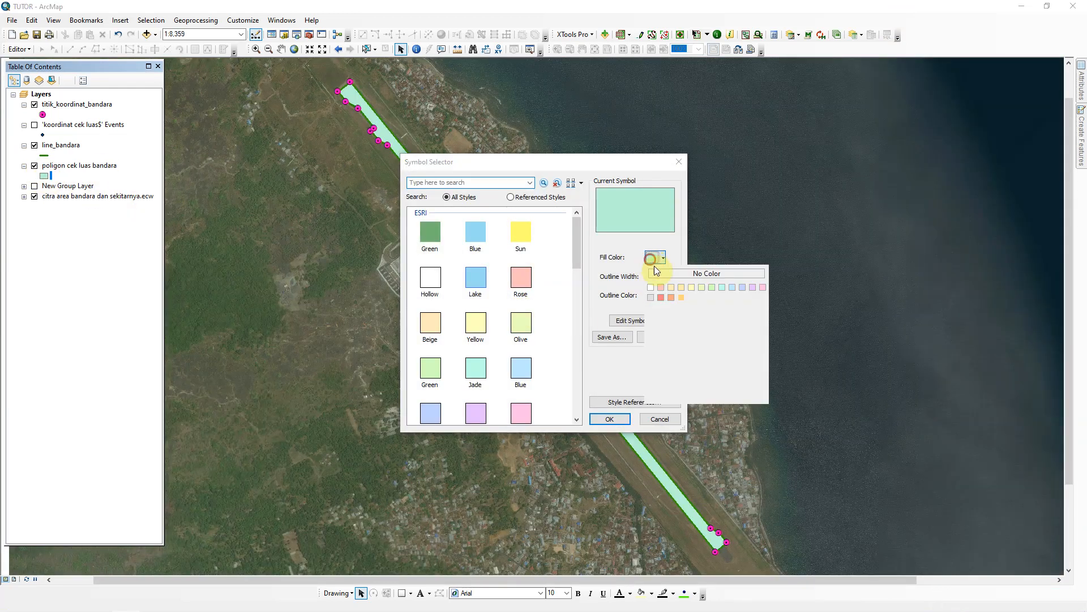
click(668, 273)
click(671, 274)
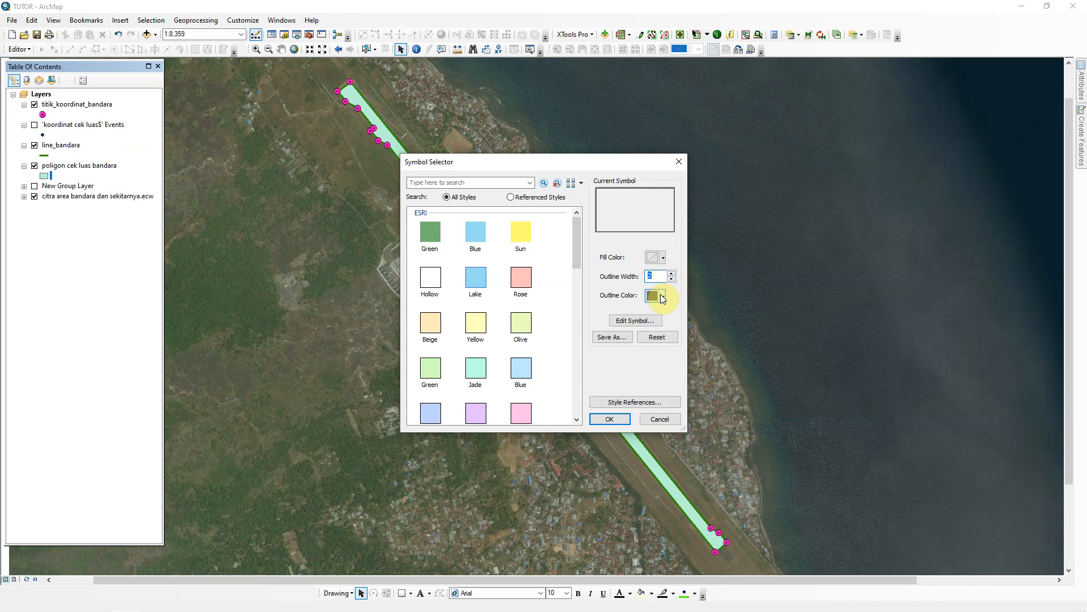
click(663, 296)
click(725, 344)
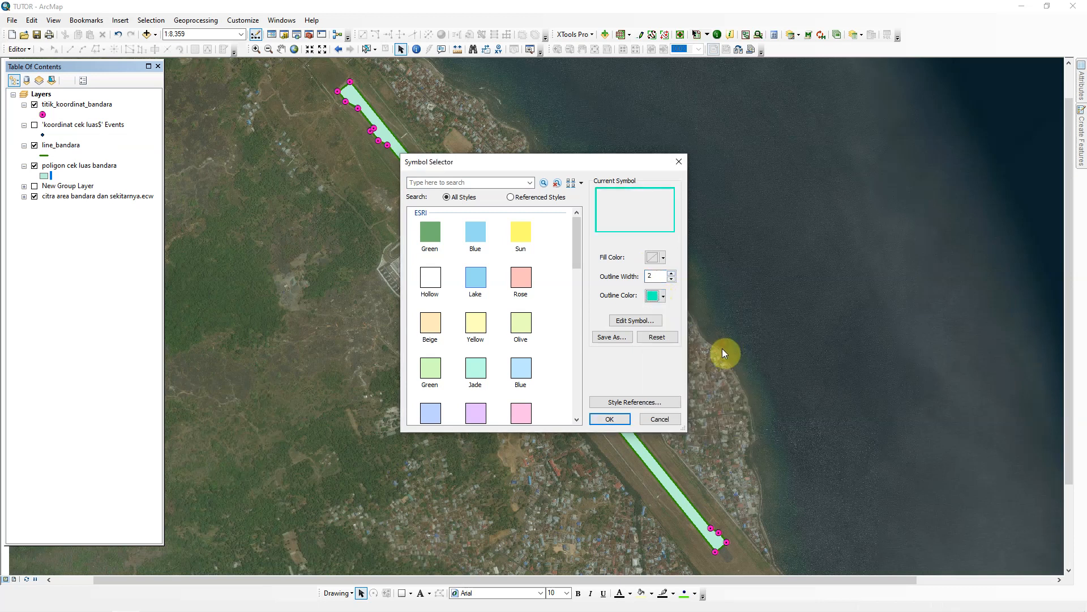
click(616, 422)
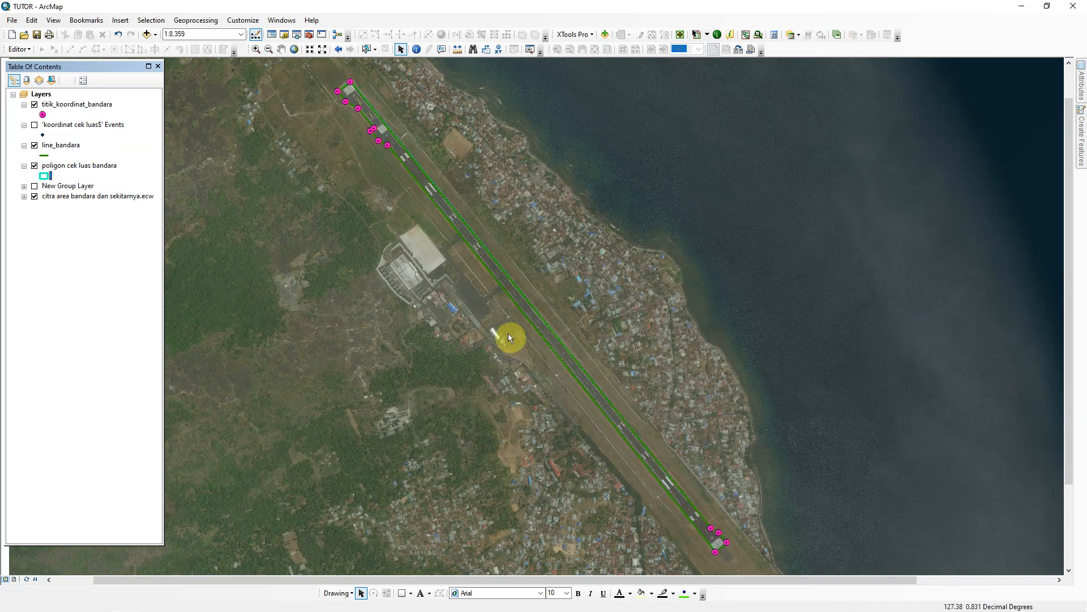
Step: Change the polygon layer's outline color to magenta and hide the line_bandara layer
click(43, 176)
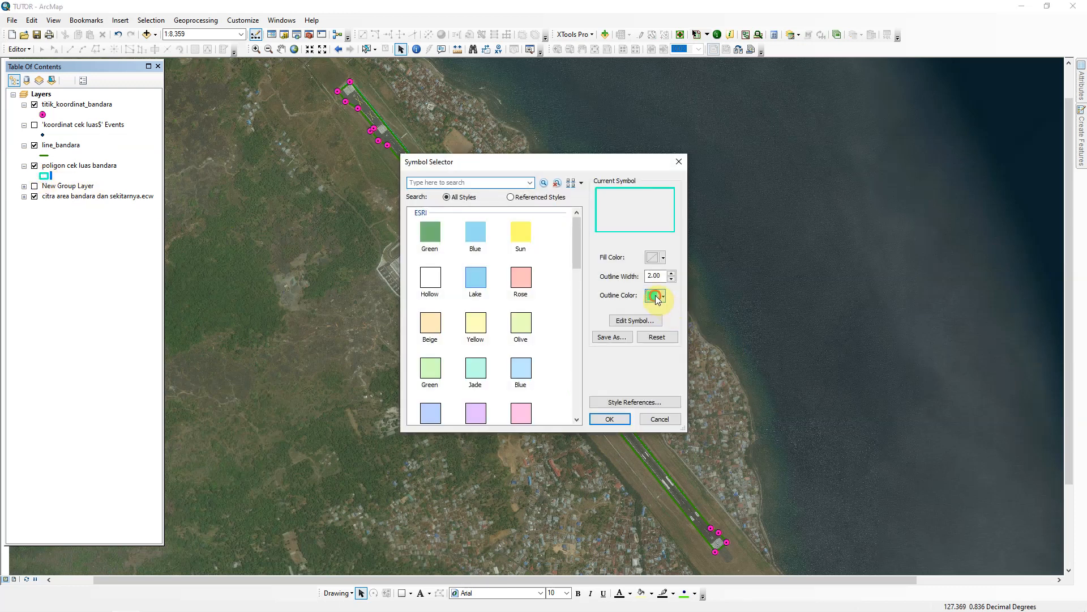
click(657, 297)
click(761, 345)
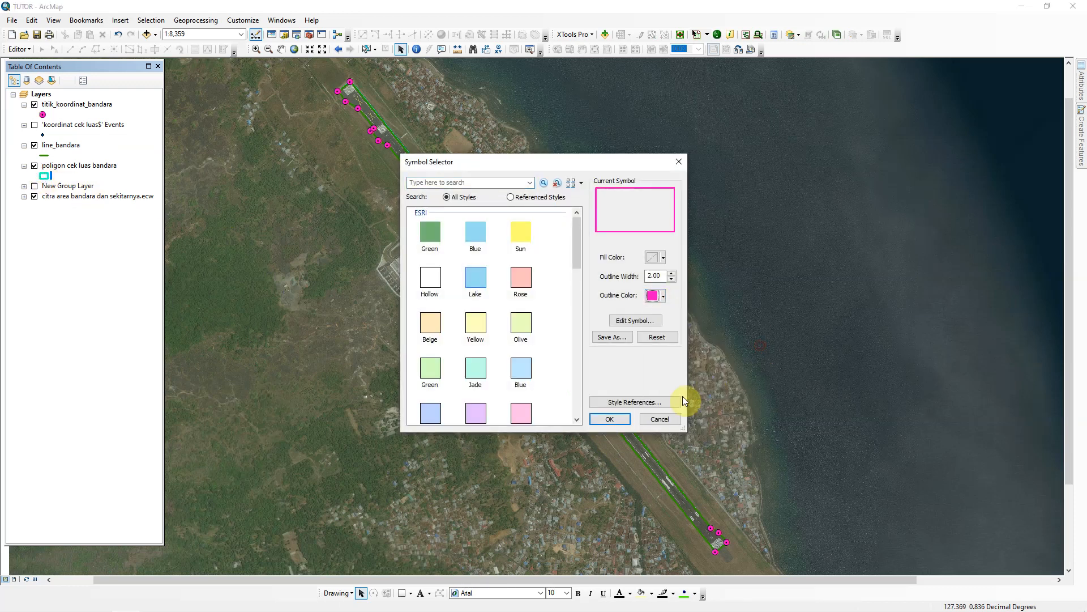
click(612, 419)
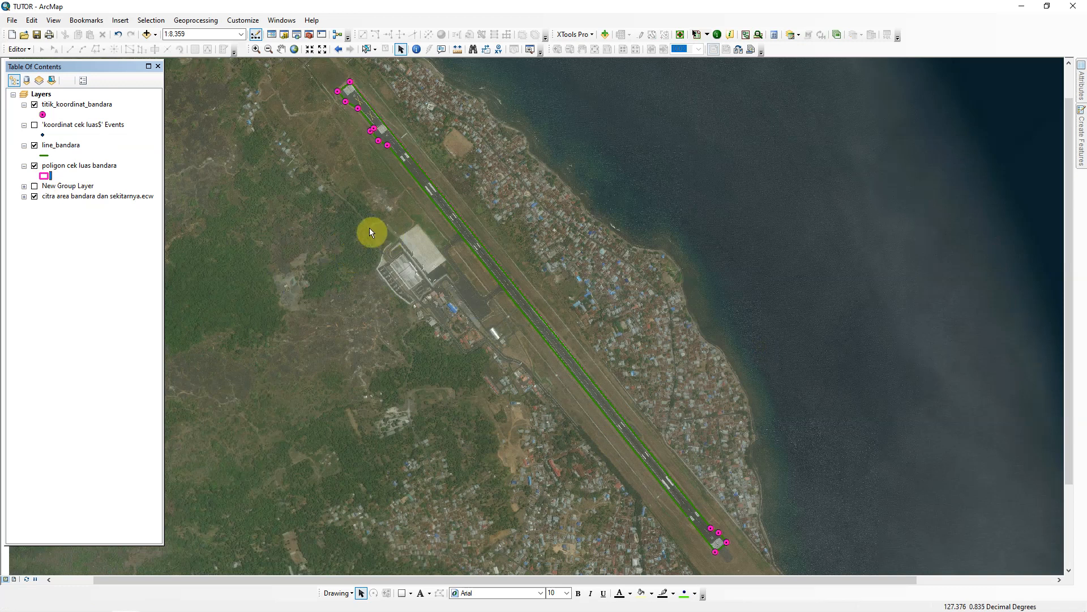
click(35, 145)
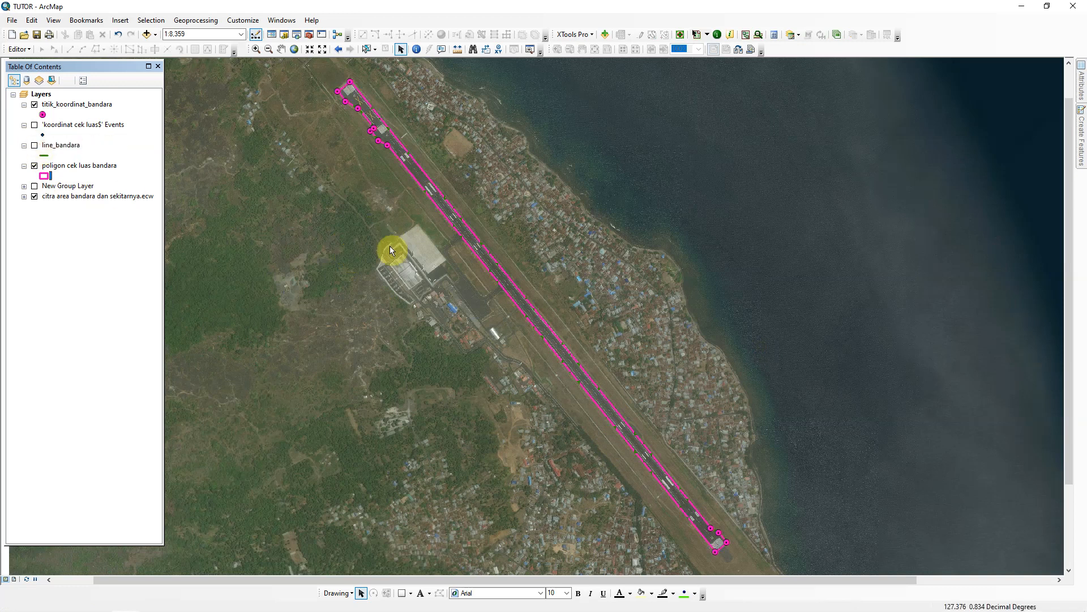
Step: Add a Double field named Luas to the attribute table of poligon cek luas bandara
right_click(73, 166)
click(136, 230)
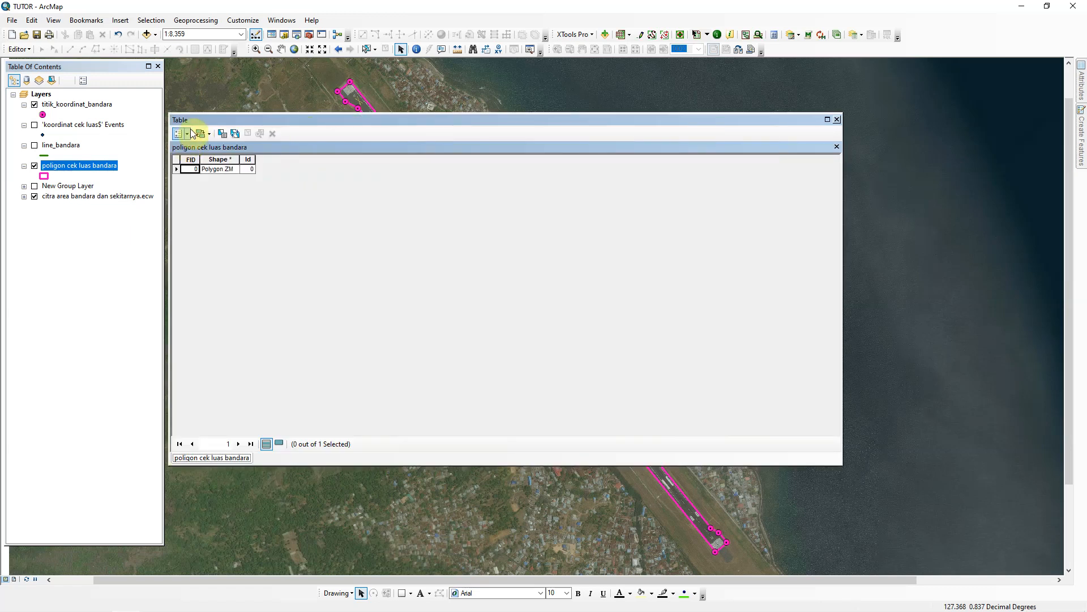
click(192, 132)
click(226, 209)
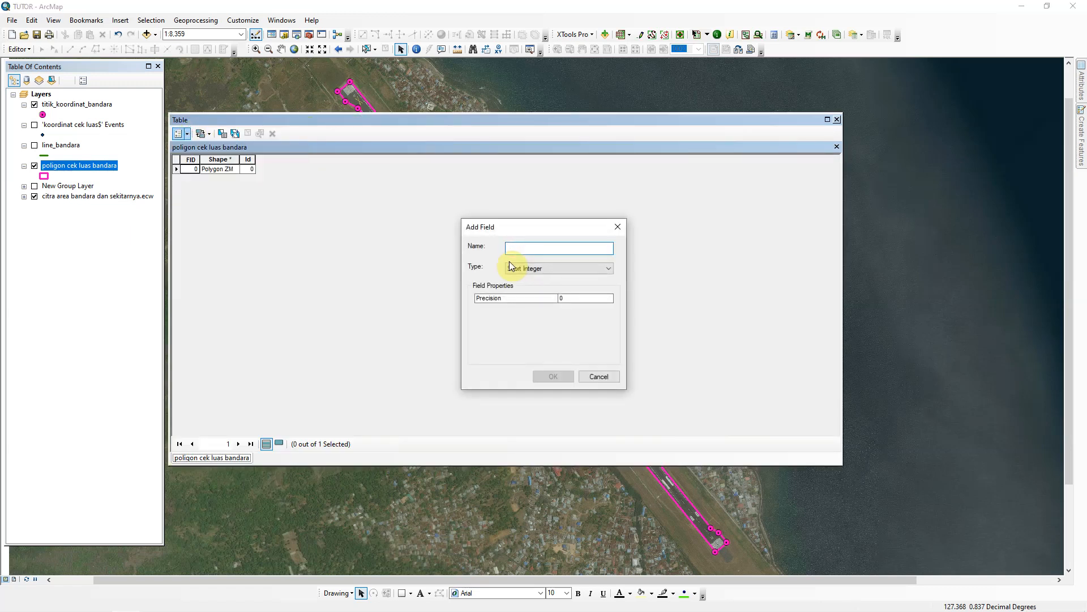
text(Luas)
click(546, 269)
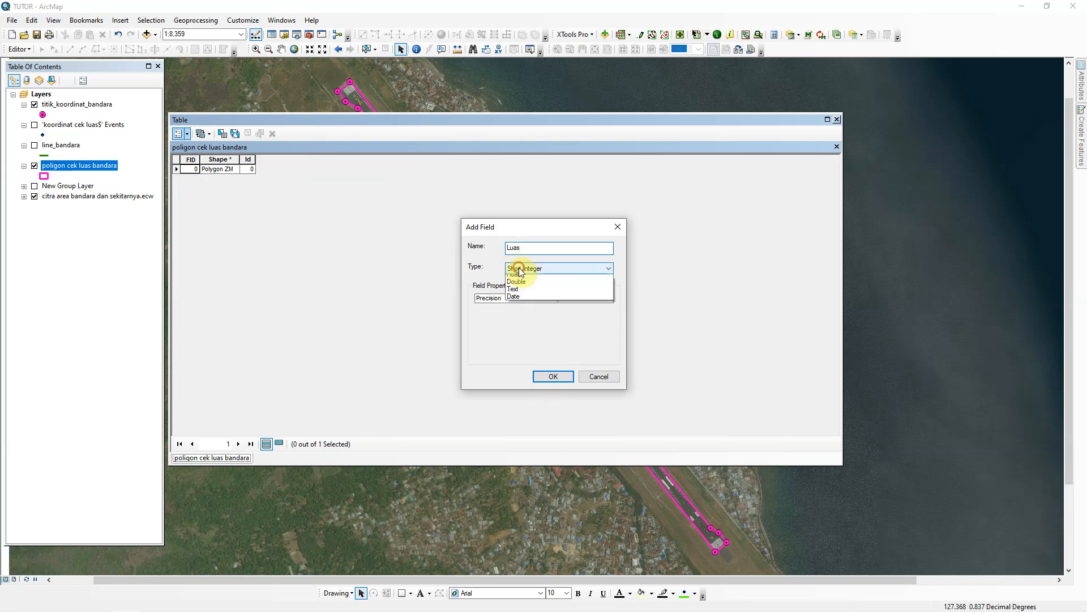
click(535, 298)
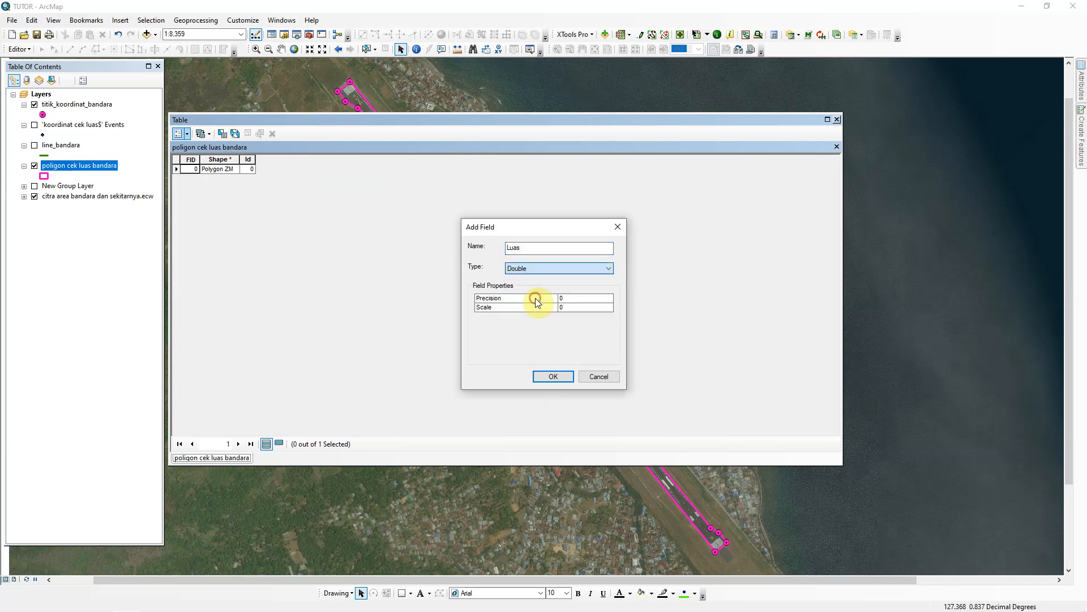
click(560, 375)
Step: Calculate the polygon's area into the Luas field in square meters, using the data source's coordinate system
right_click(314, 159)
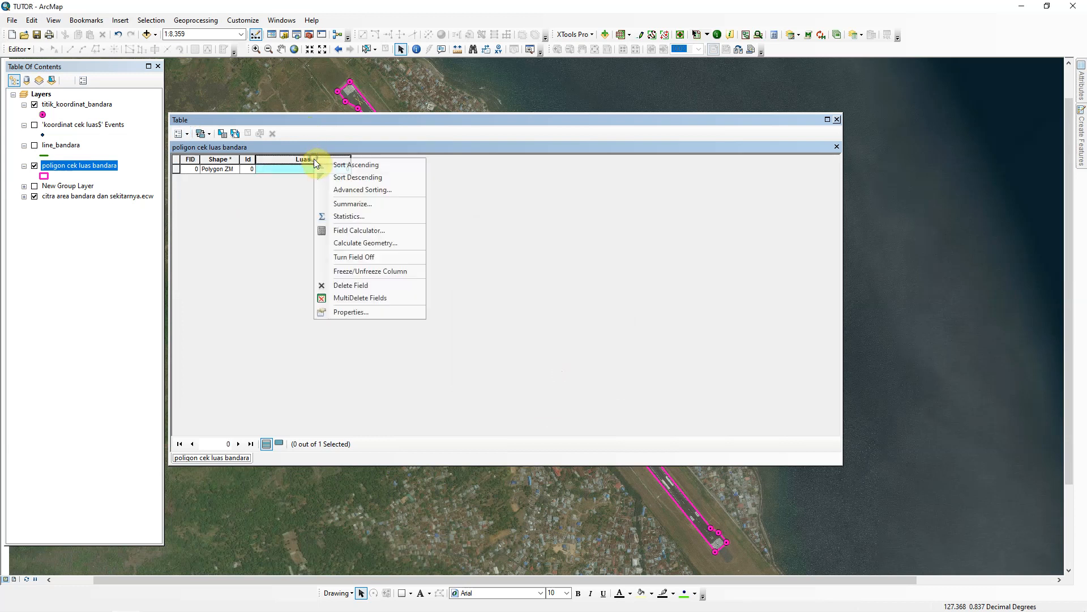
click(360, 243)
click(515, 334)
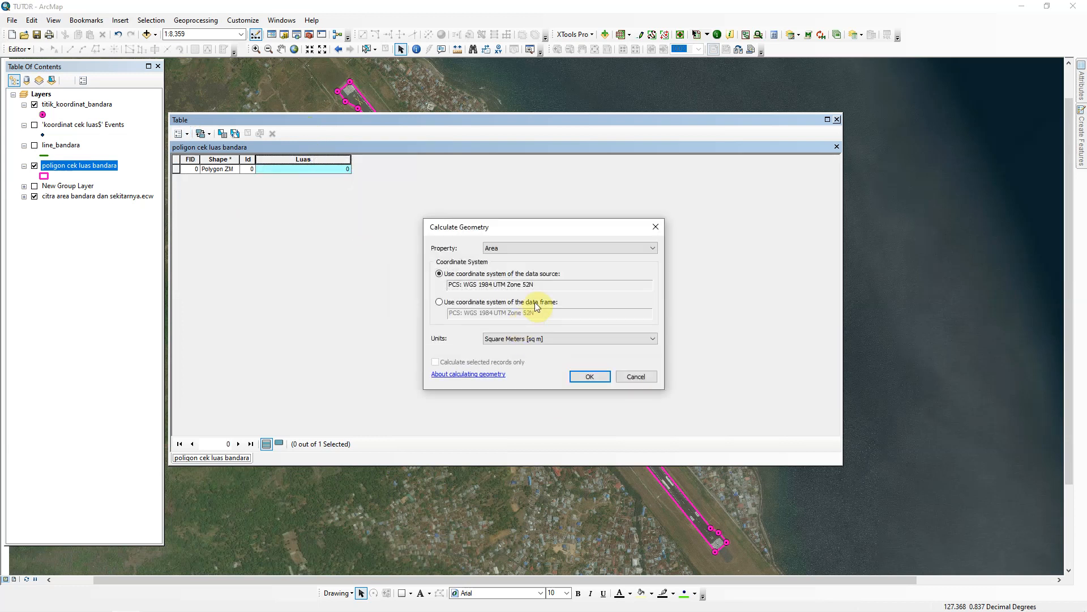
click(525, 336)
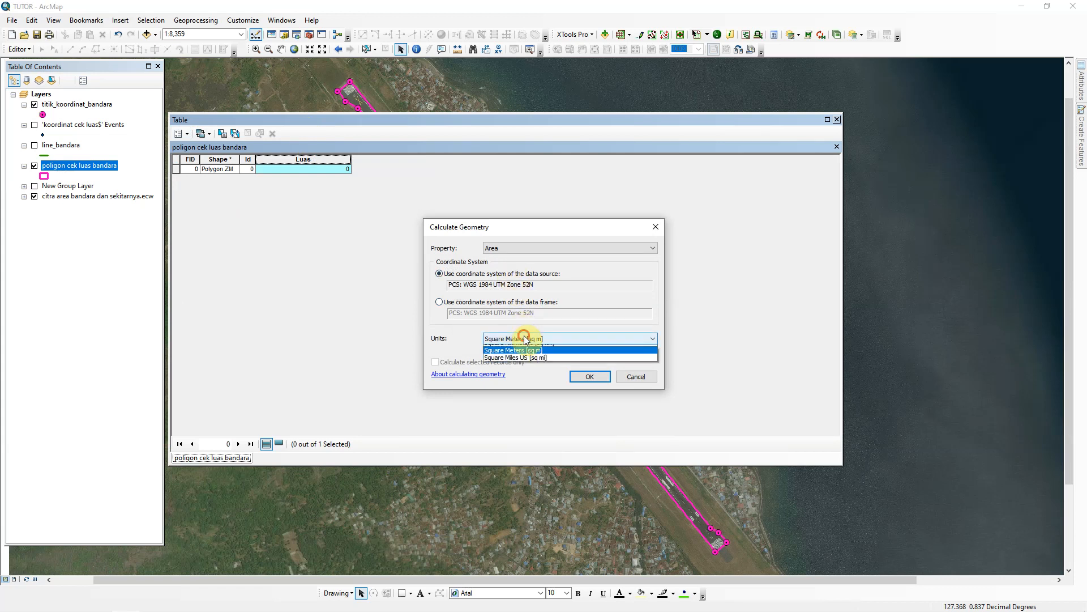
click(522, 365)
click(528, 247)
click(522, 258)
click(590, 373)
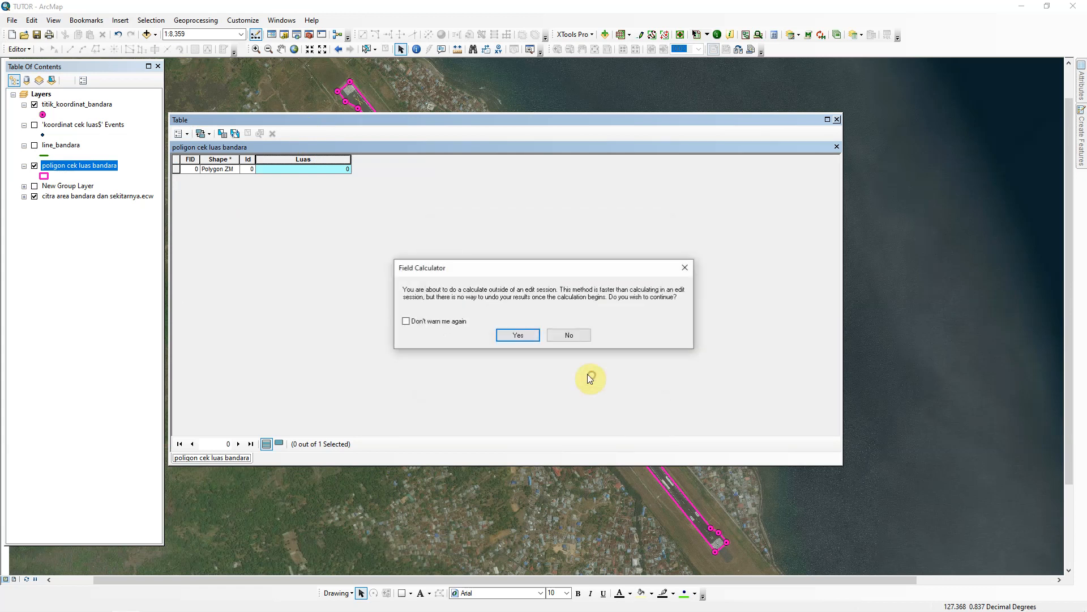
click(516, 334)
Step: Set the Luas field's number format to numeric with 2 decimal places
right_click(342, 165)
click(388, 313)
click(621, 306)
text(2)
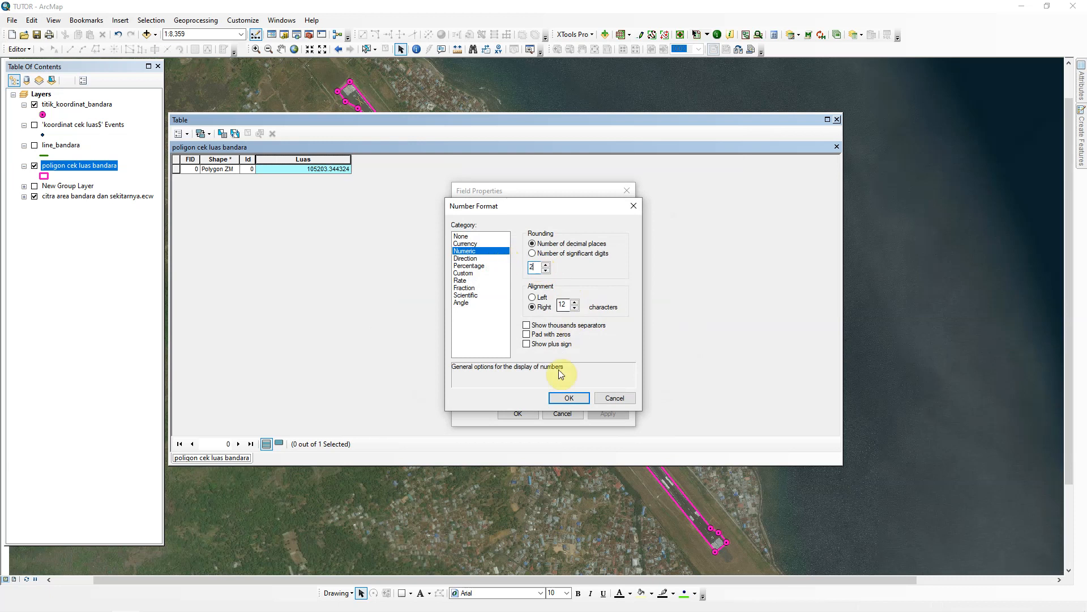
click(560, 399)
click(518, 413)
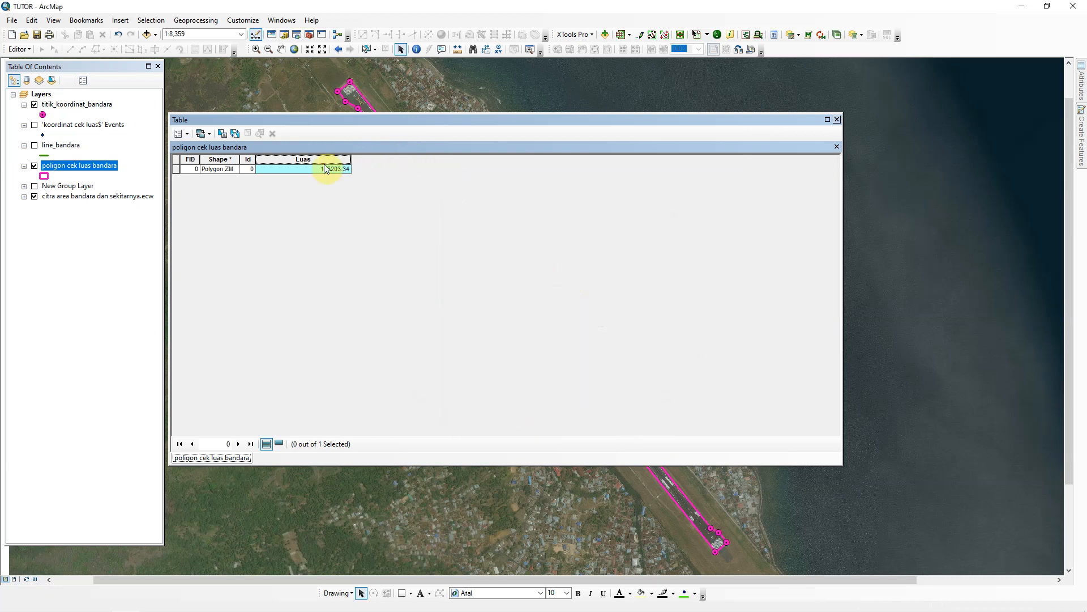
Step: Set up a geometry calculation of the Luas field's area in hectares, using the data source's coordinate system
right_click(342, 158)
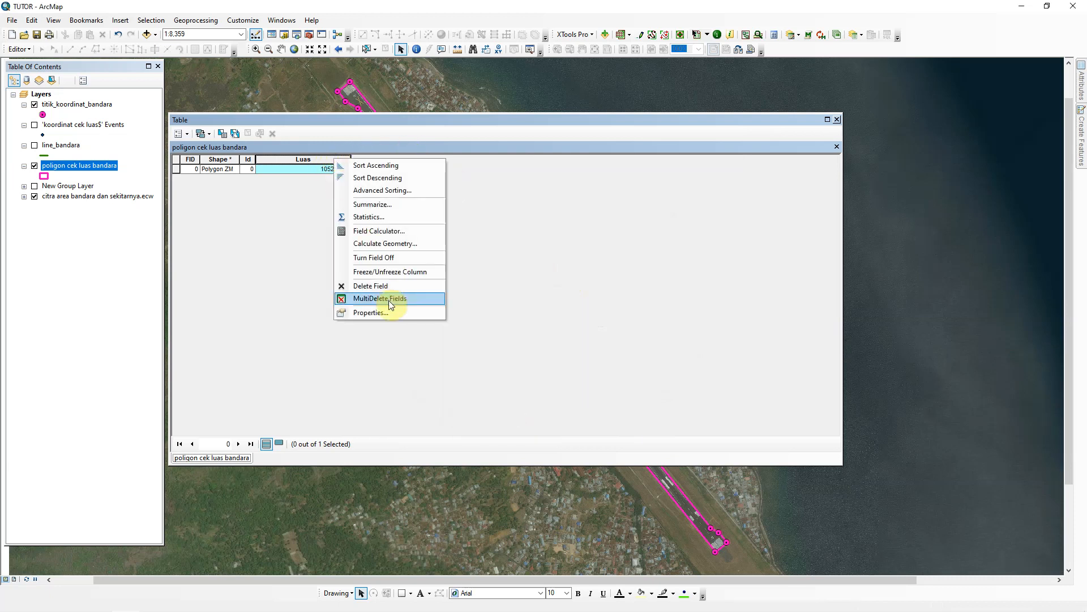
click(388, 245)
click(519, 334)
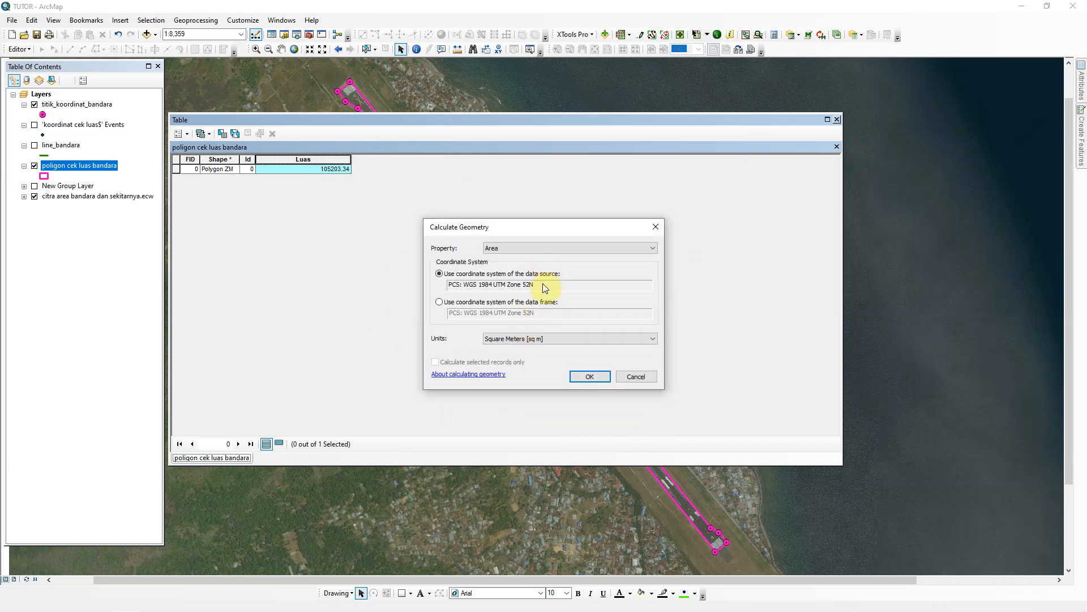
click(529, 338)
click(518, 363)
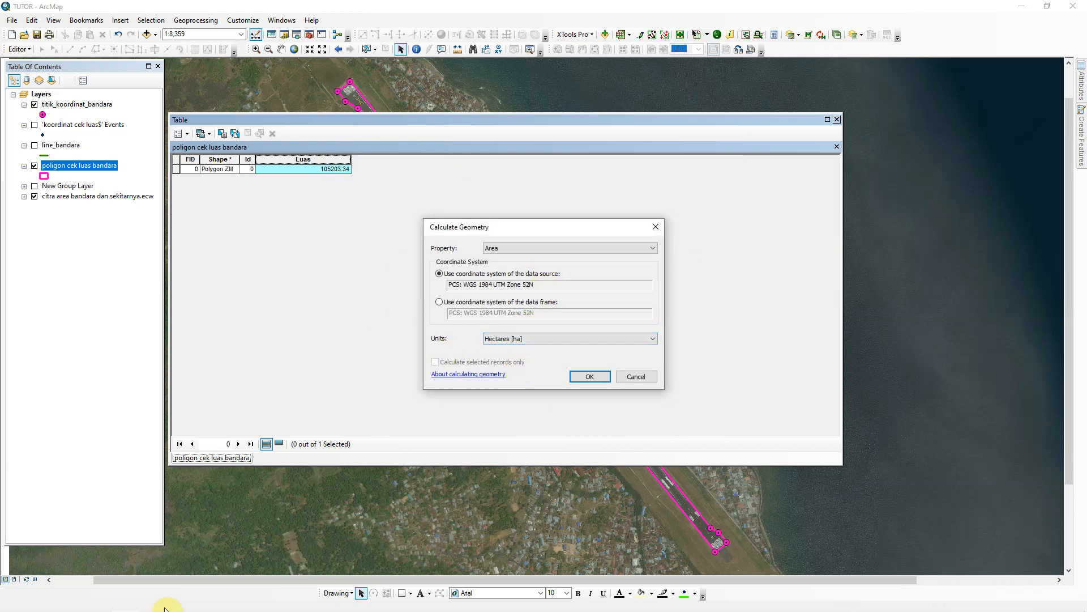
Step: Switch to the PERHITUNG LUAS_MANUAL workbook in Excel, reduce and reposition its window, and return to the ArcMap geometry calculation
click(98, 606)
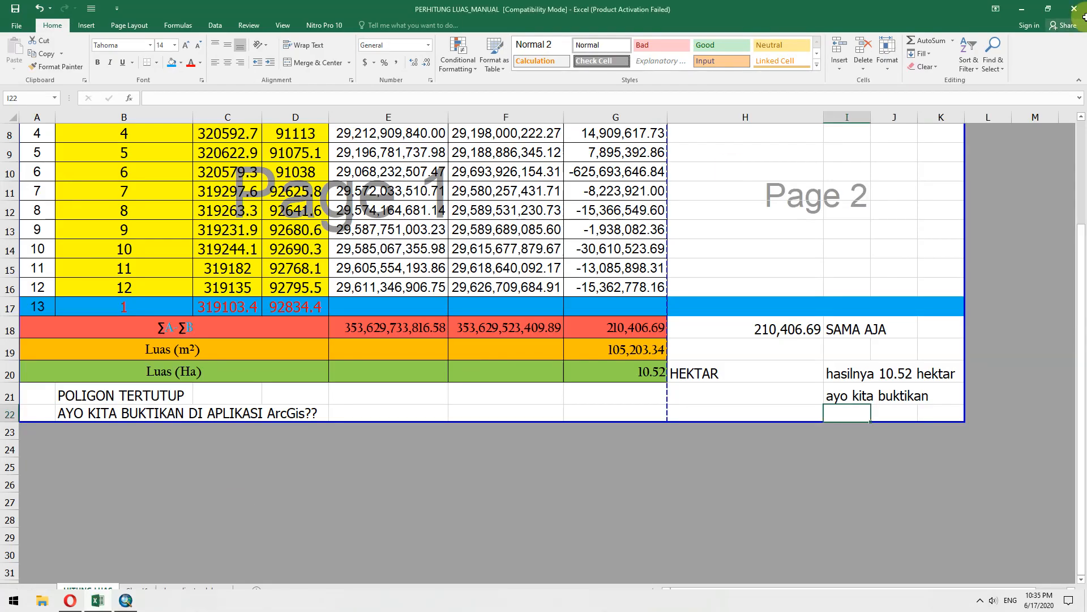
click(1049, 9)
drag(186, 36, 831, 36)
click(526, 116)
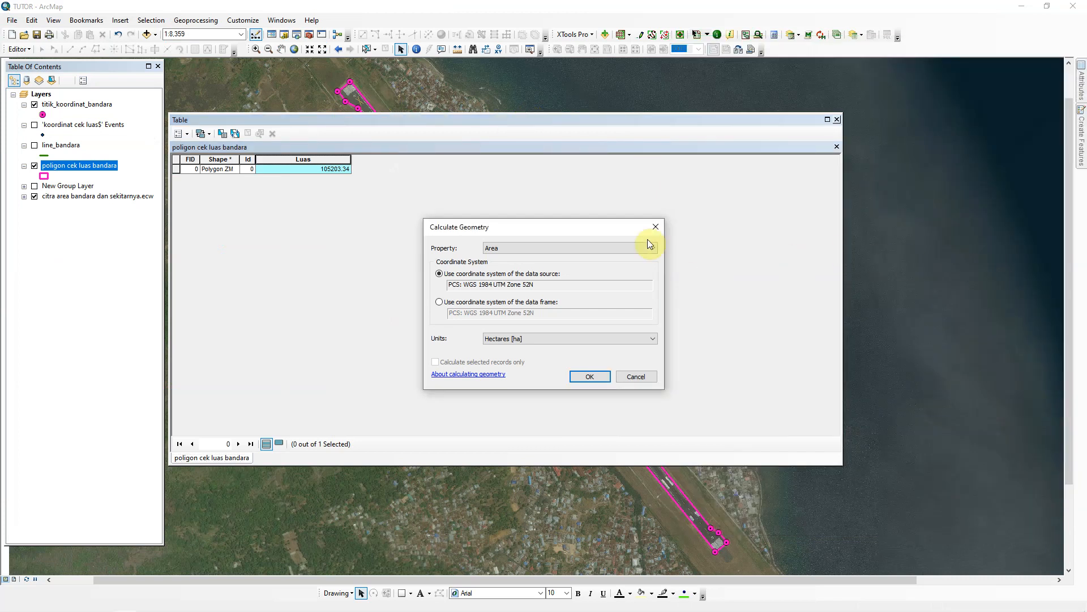
Step: Run the hectare area calculation outside an edit session and narrow the attribute table window to uncover the map
click(590, 376)
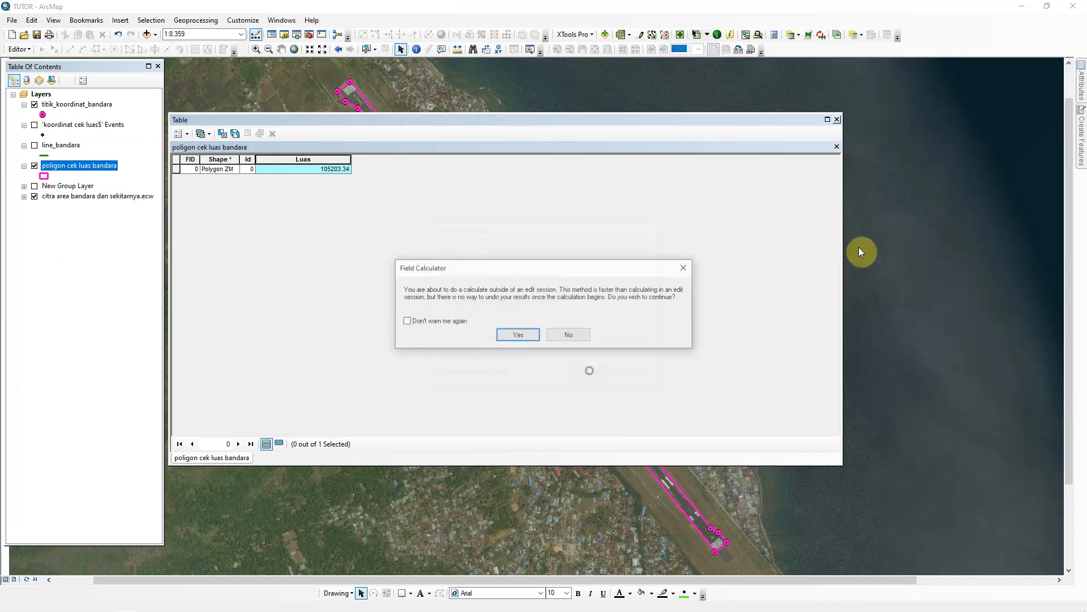
click(515, 337)
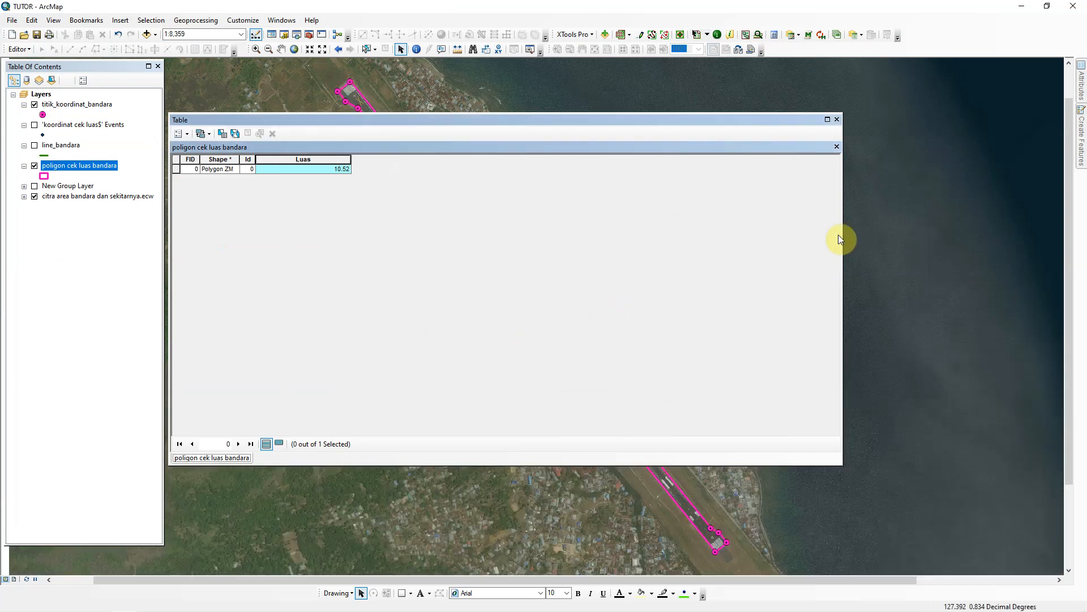
drag(843, 233, 379, 269)
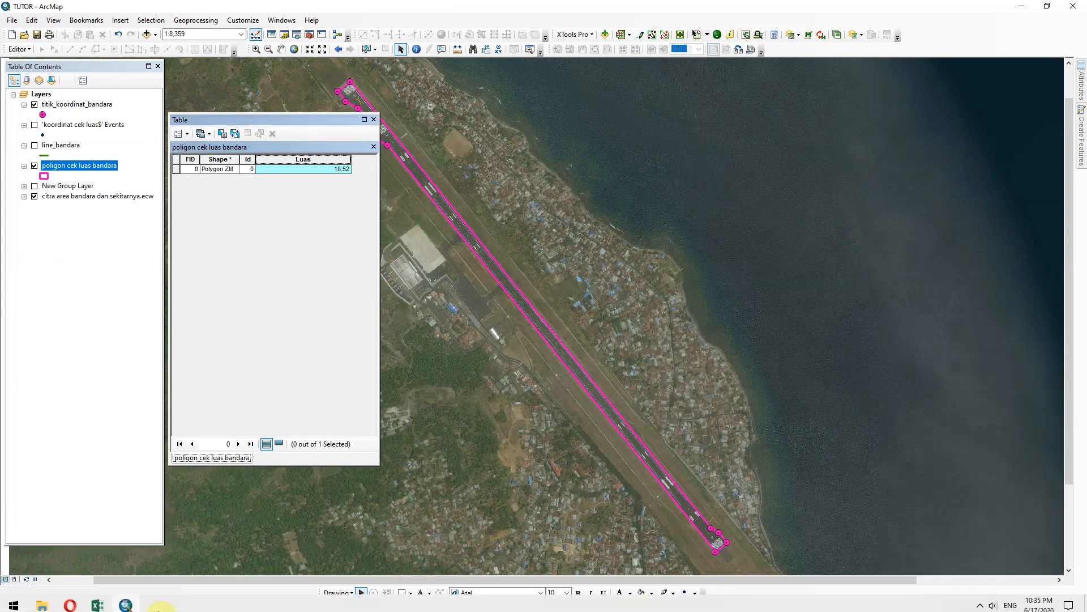
Step: Place the Excel workbook beside the ArcMap attribute table and compare the Luas (Ha) result in cell G20 with the polygon's Luas value
click(97, 600)
drag(935, 47, 718, 72)
scroll(738, 276, up, 1)
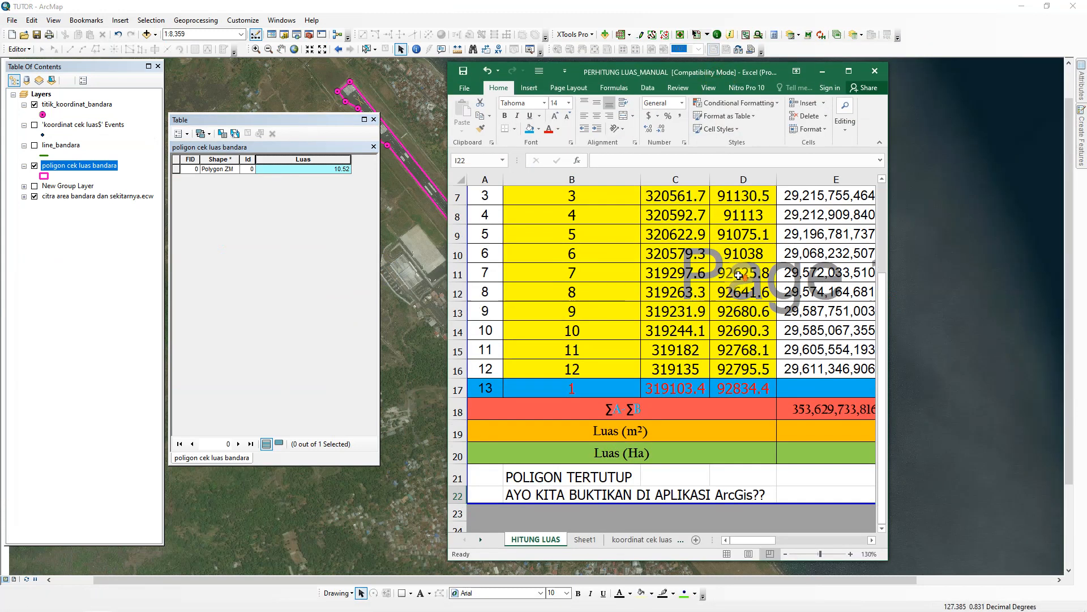
click(749, 541)
drag(749, 542, 821, 548)
click(668, 493)
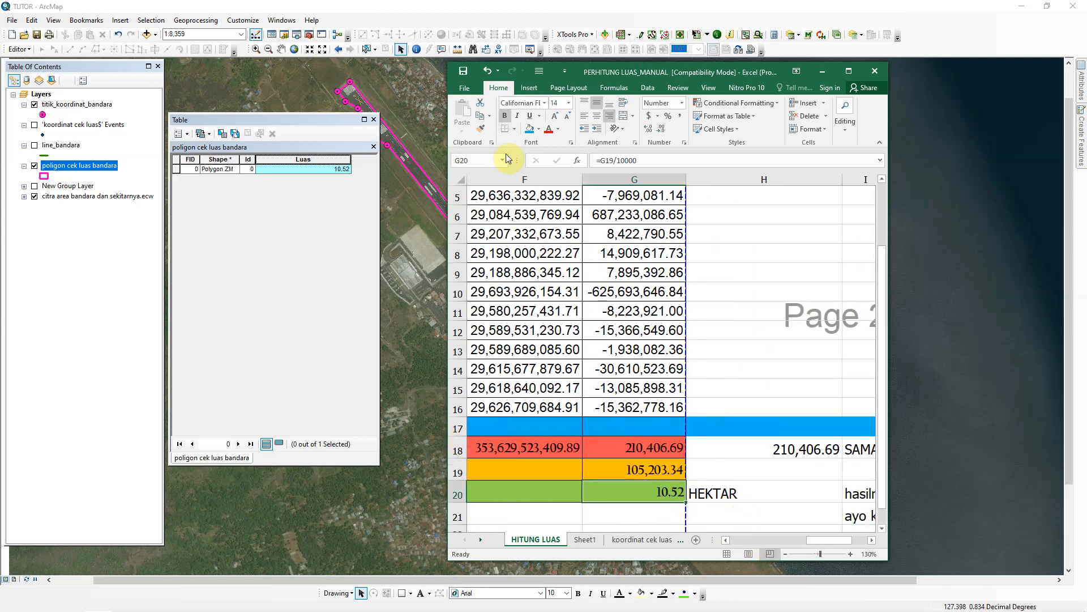
click(310, 170)
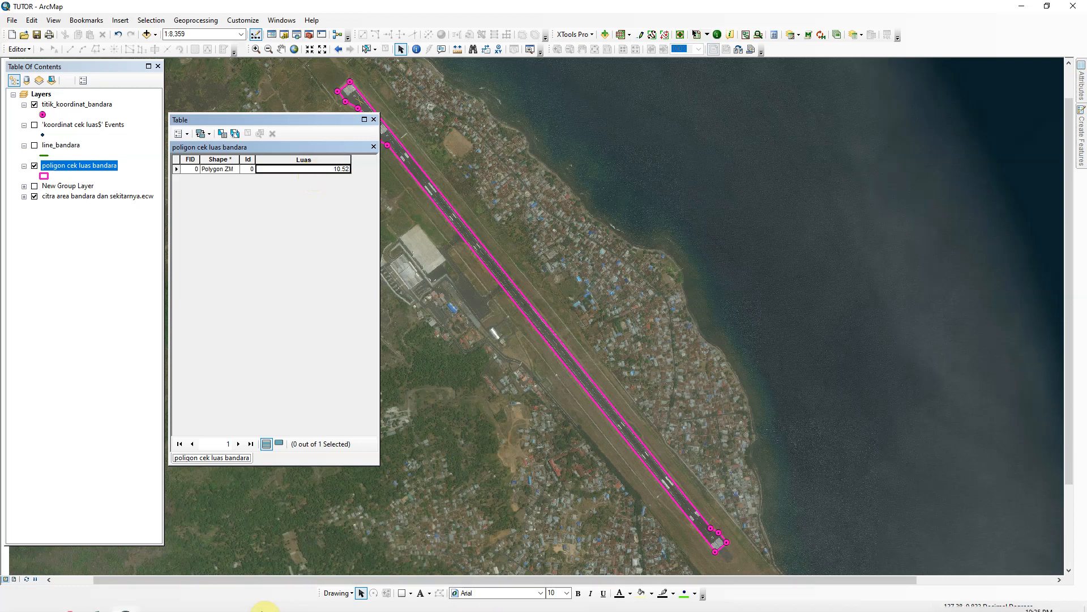
Step: Slightly enlarge the ArcMap attribute table and bring the Excel workbook back beside it to compare both hectare values again
mouse_move(236, 592)
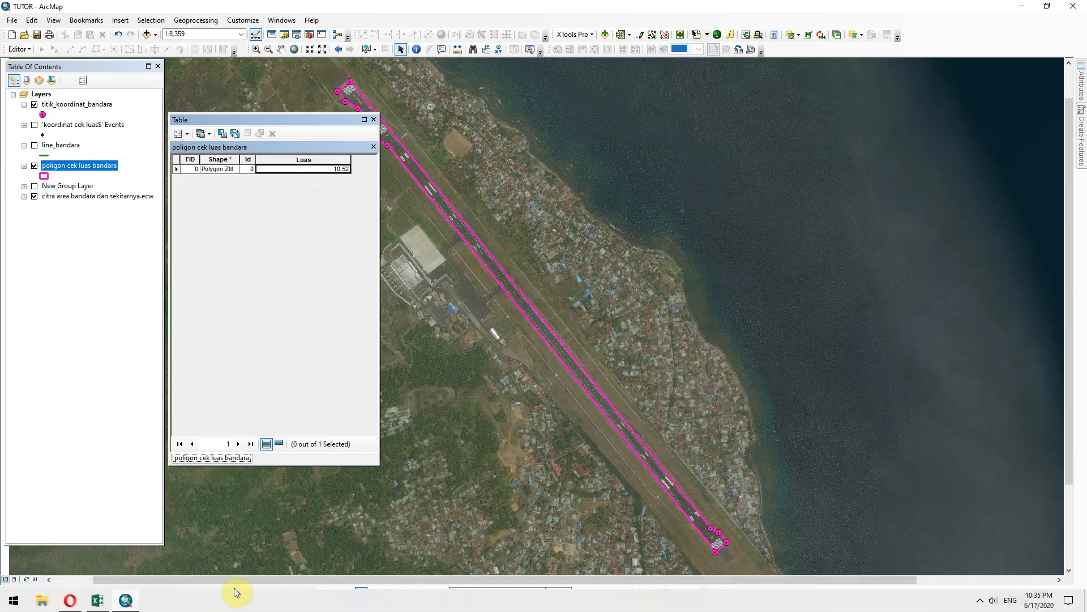
click(128, 601)
click(128, 602)
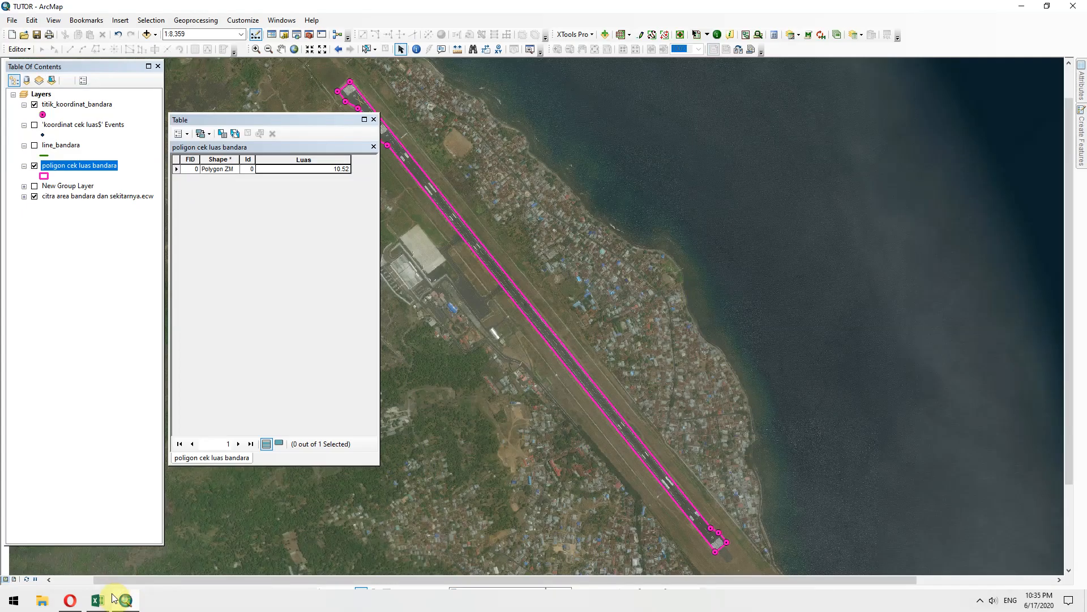
click(110, 599)
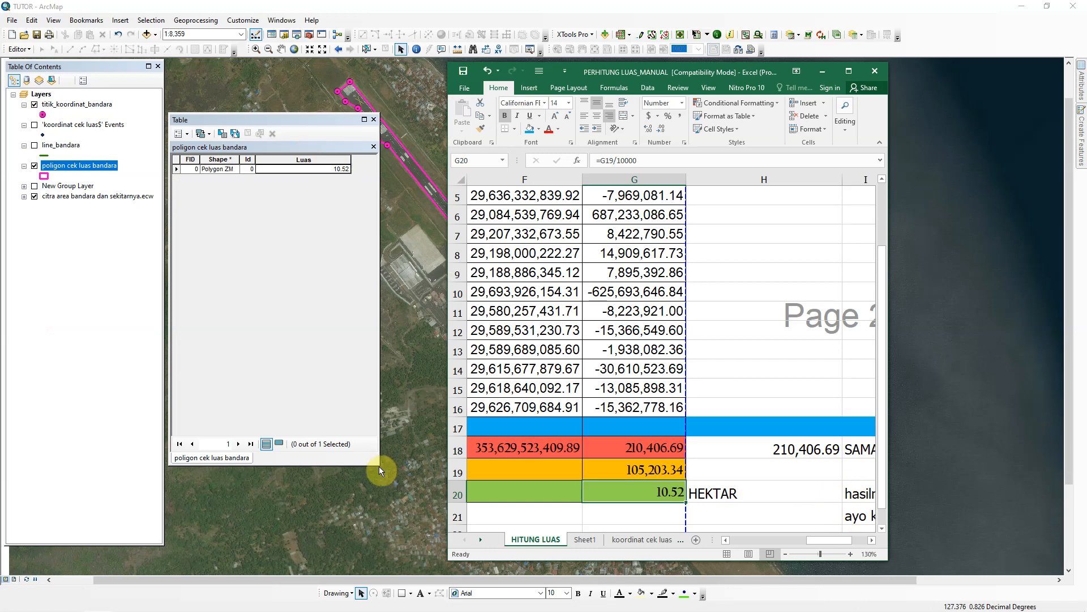
drag(379, 466, 409, 488)
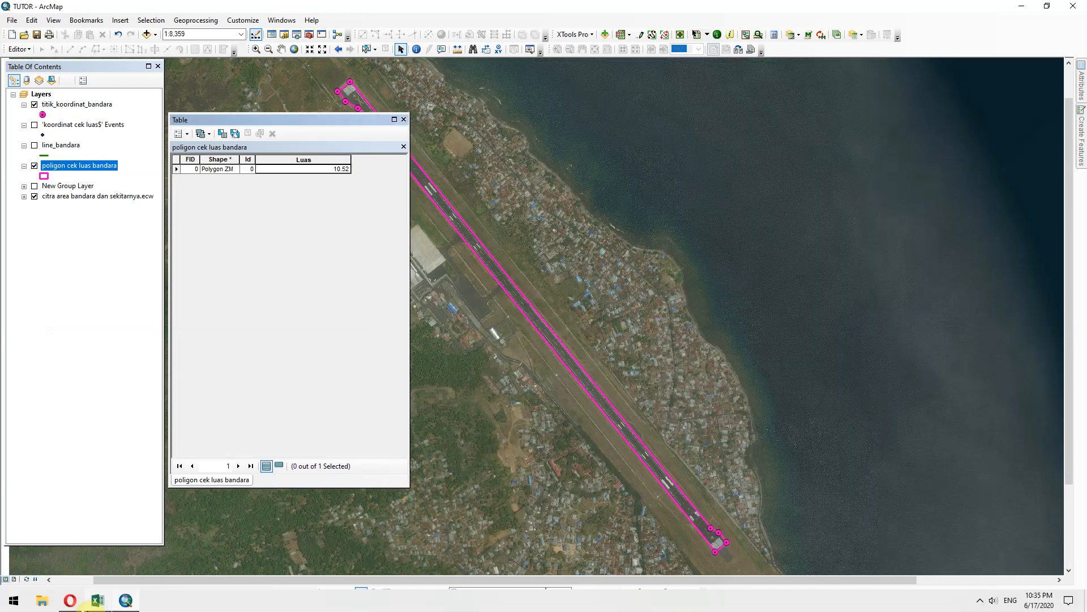
click(97, 601)
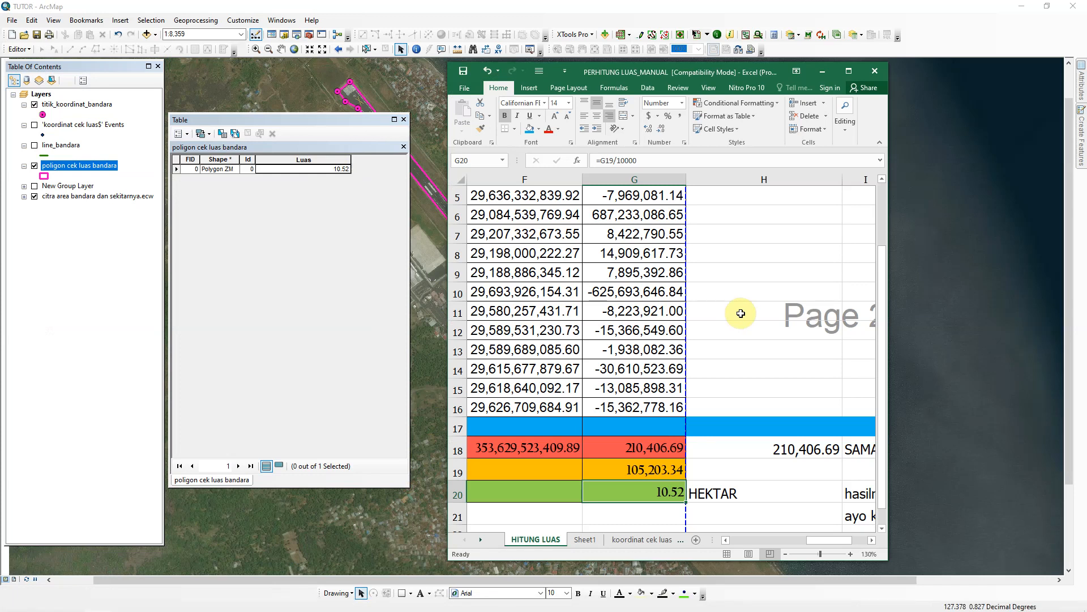